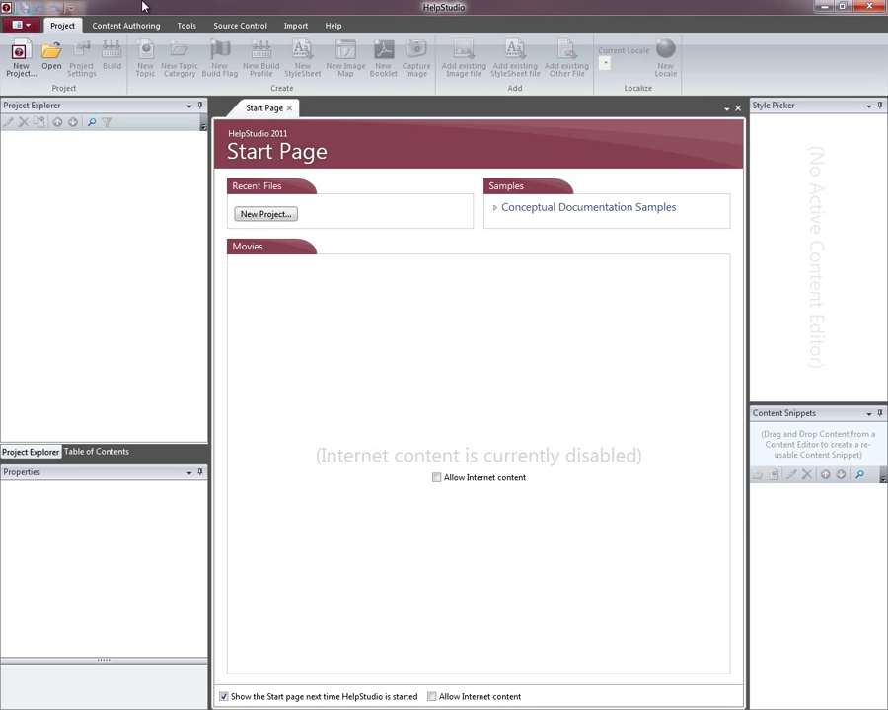
Create a new empty project saved as C:\projects\calculator\calculator.hsp.
left_click(20, 57)
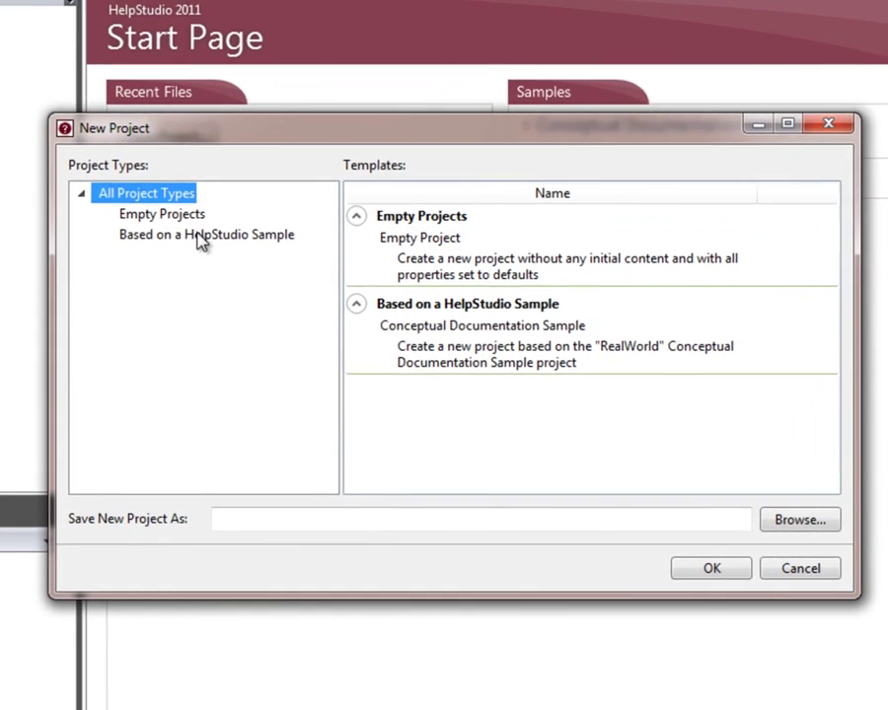
left_click(184, 214)
left_click(251, 512)
type("C:\\projects\\calculator\\calculator.hsp")
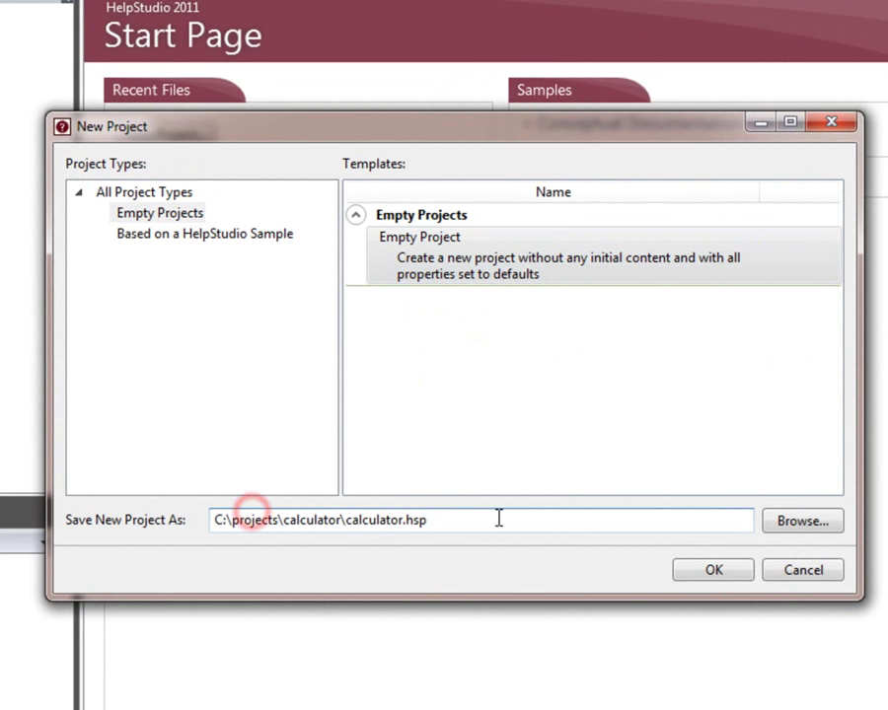
left_click(714, 571)
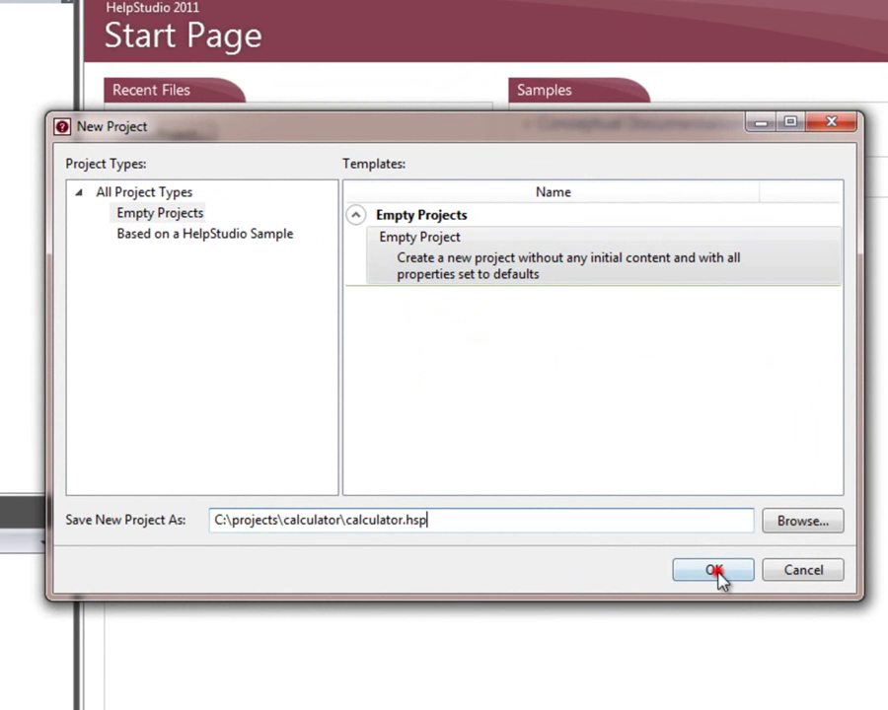
left_click(548, 439)
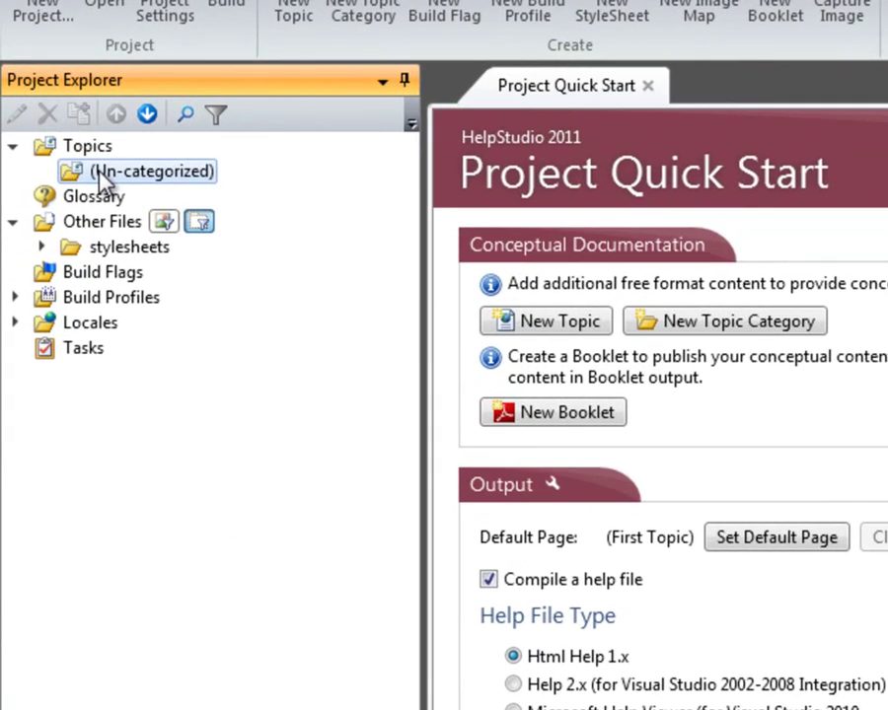
Add a topic named WelcomeToCalculator under (Un-categorized) and write an introductory paragraph on Calculator's simple calculations and its programming, scientific, and statistical capabilities.
left_click(102, 175)
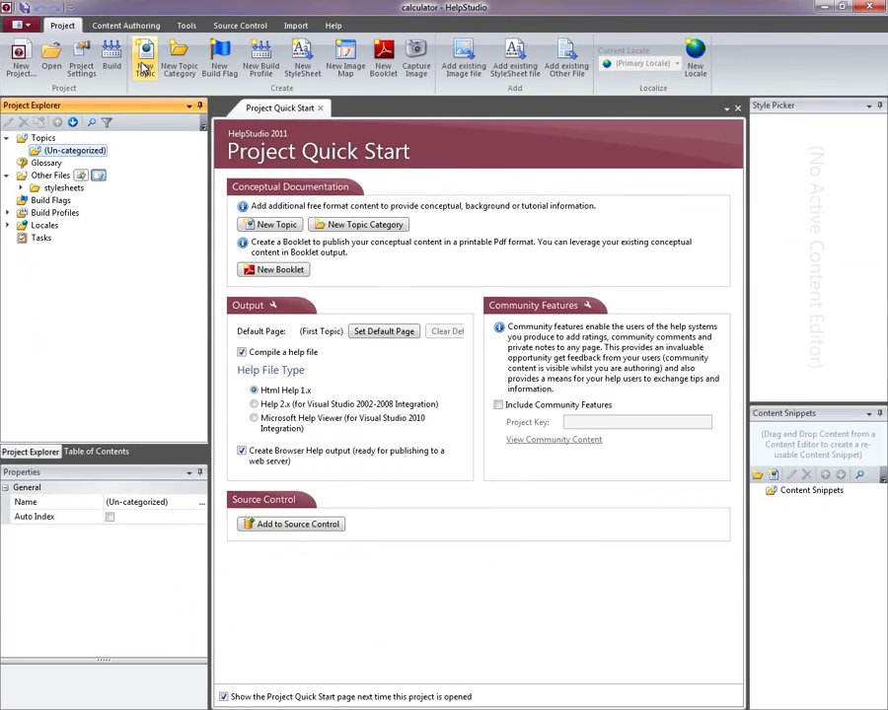
left_click(144, 66)
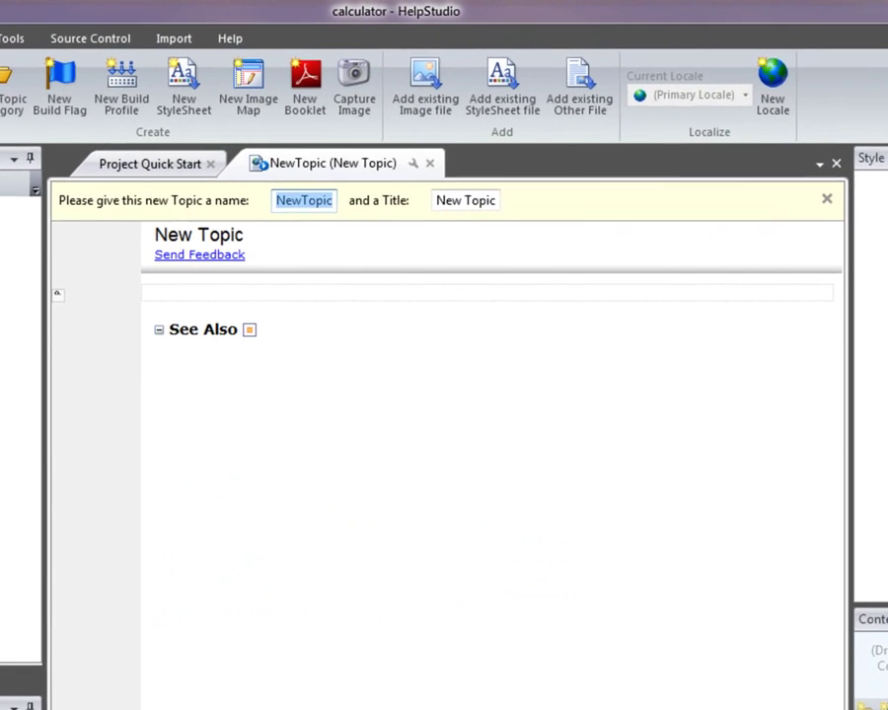
type("WelcomeTo")
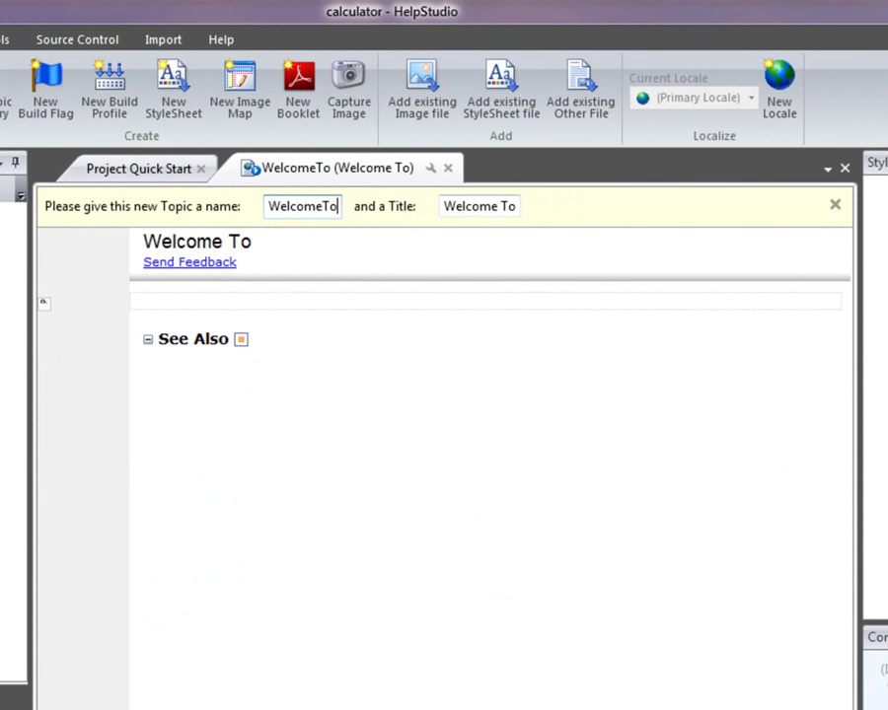
type("Calculator")
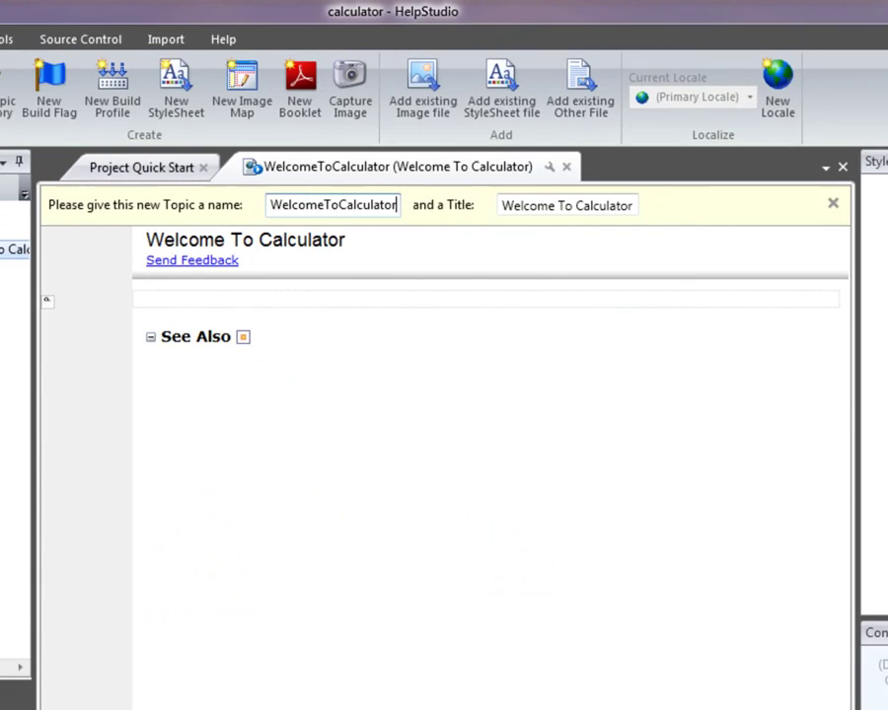
key("Return")
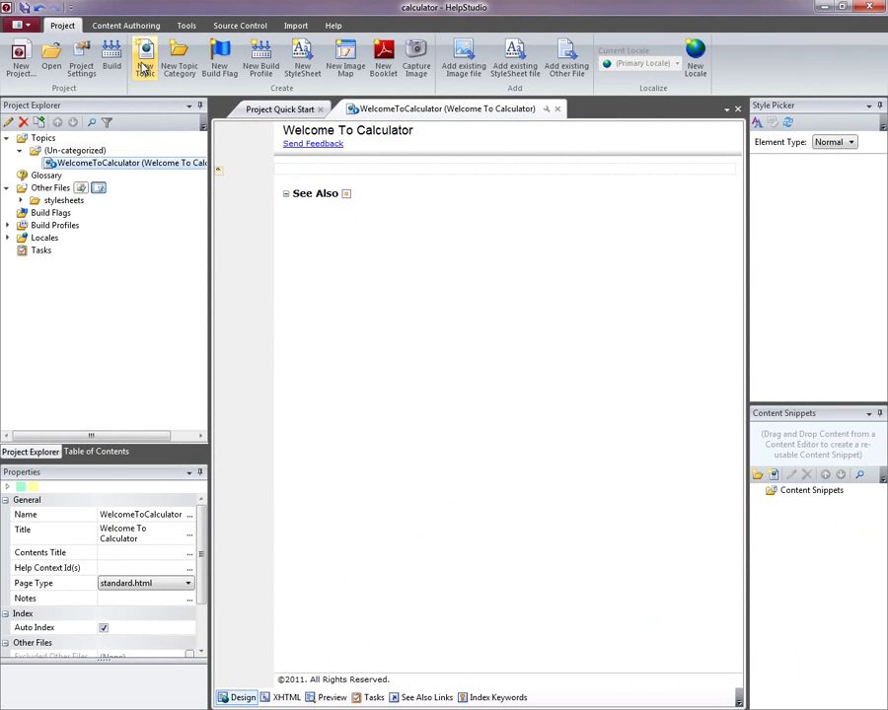
left_click(362, 167)
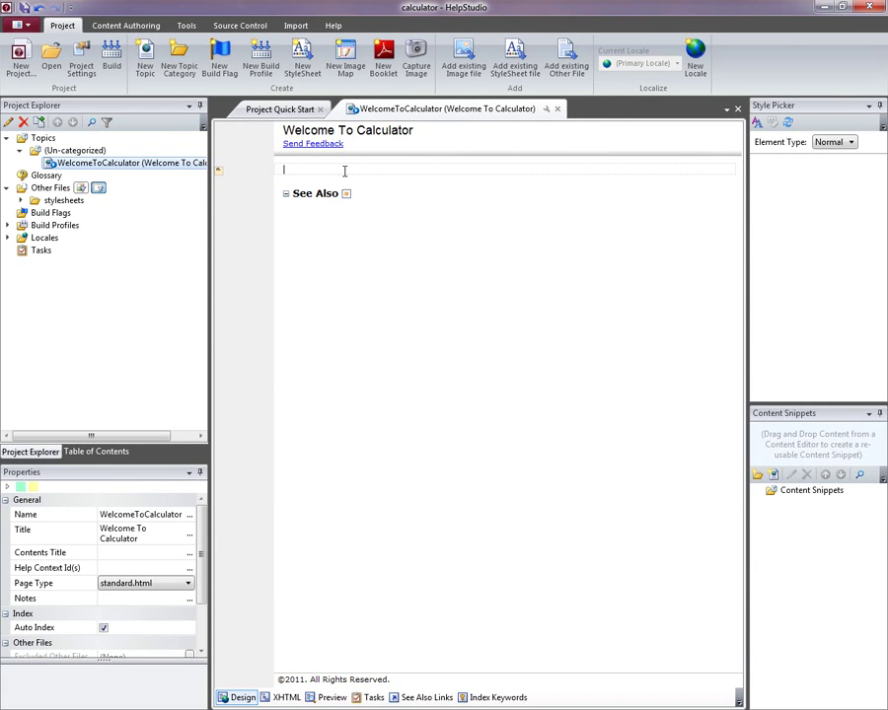
type("You can use Calculator to perform simple calculations such as addition, subtraction, multiplication, and division. Calculator also offers the advanced capabilities of a programming, scientific, and statistical calculator.")
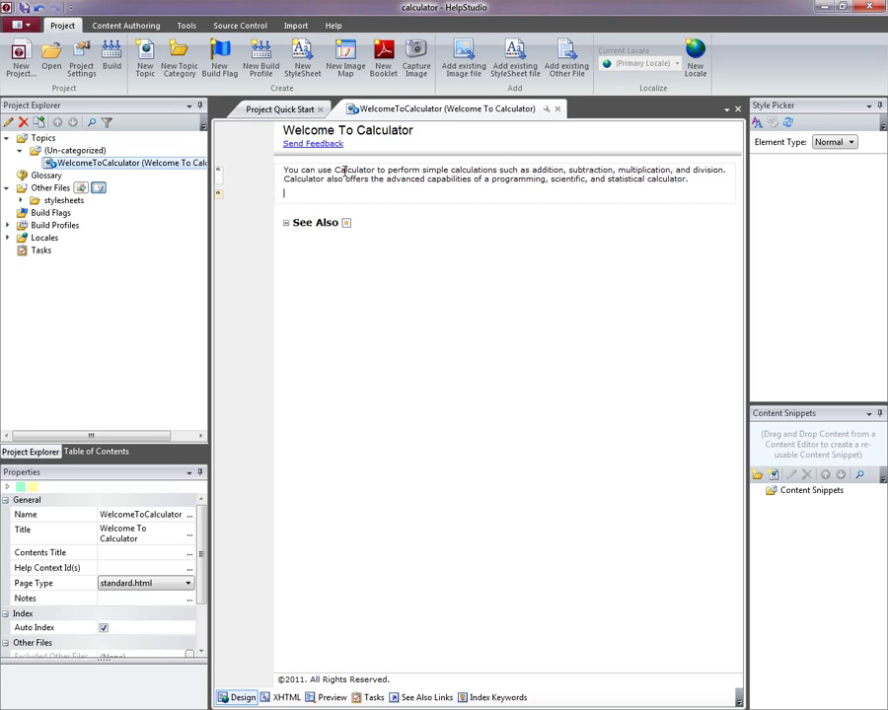
Capture an image of the Calculator application window, using the specific application window option.
left_click(421, 69)
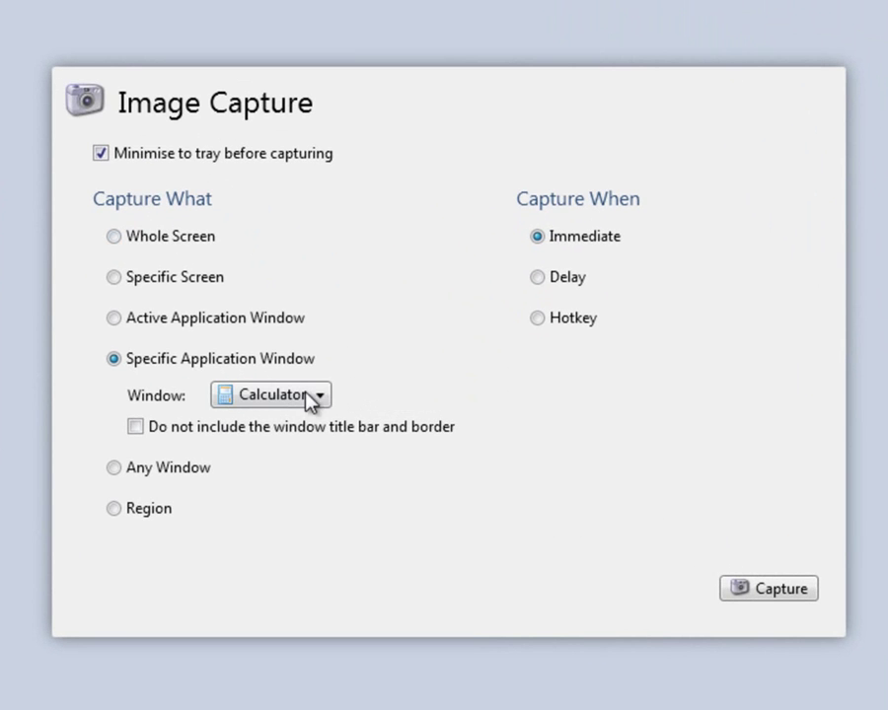
left_click(305, 395)
left_click(293, 437)
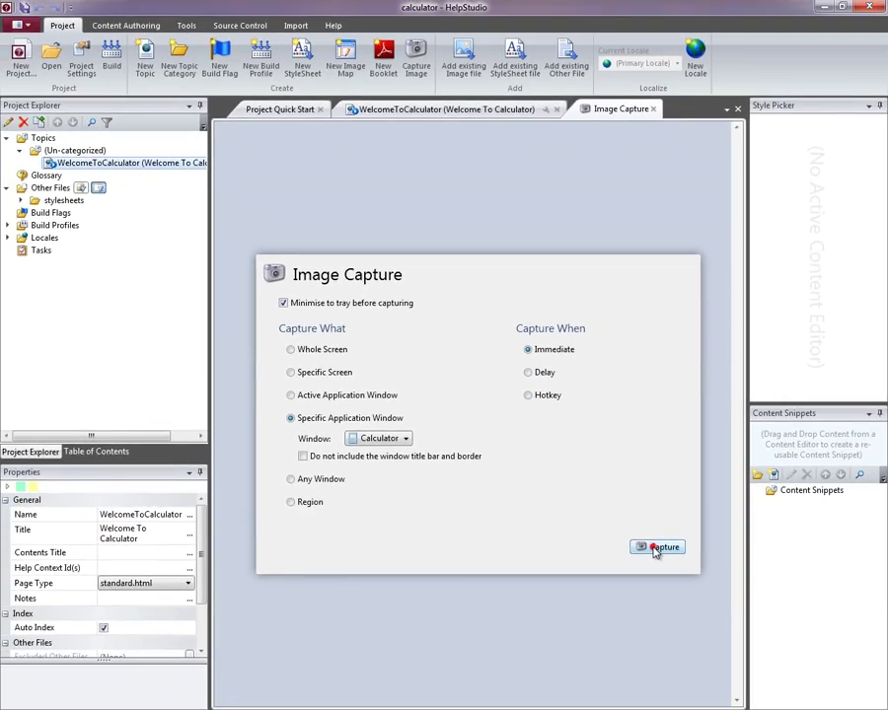
left_click(761, 589)
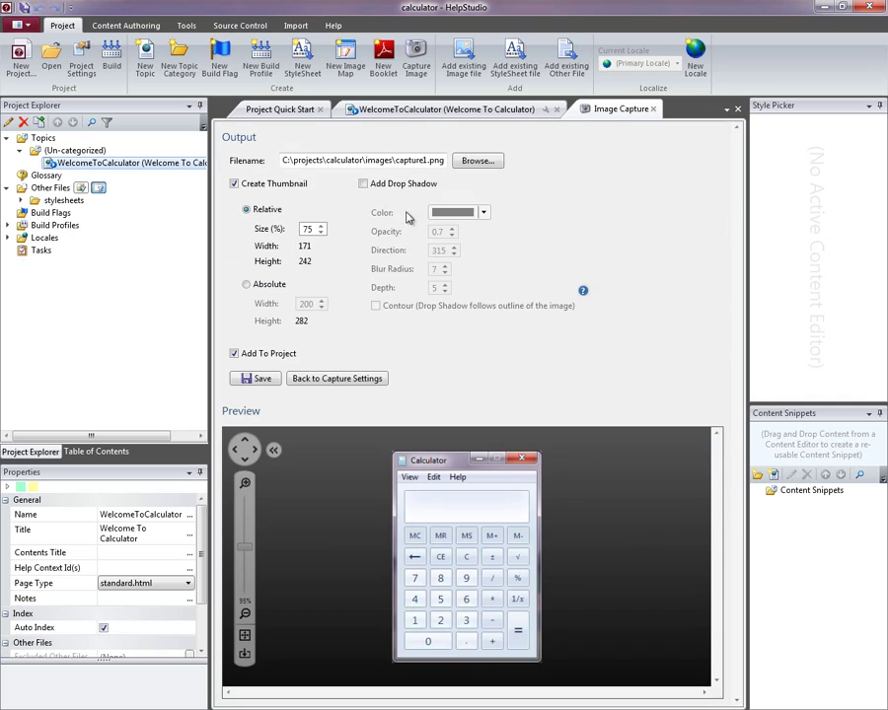
Save the captured image to the project's images folder as calculator.png without a thumbnail, and close Image Capture.
double_click(404, 160)
type("cal")
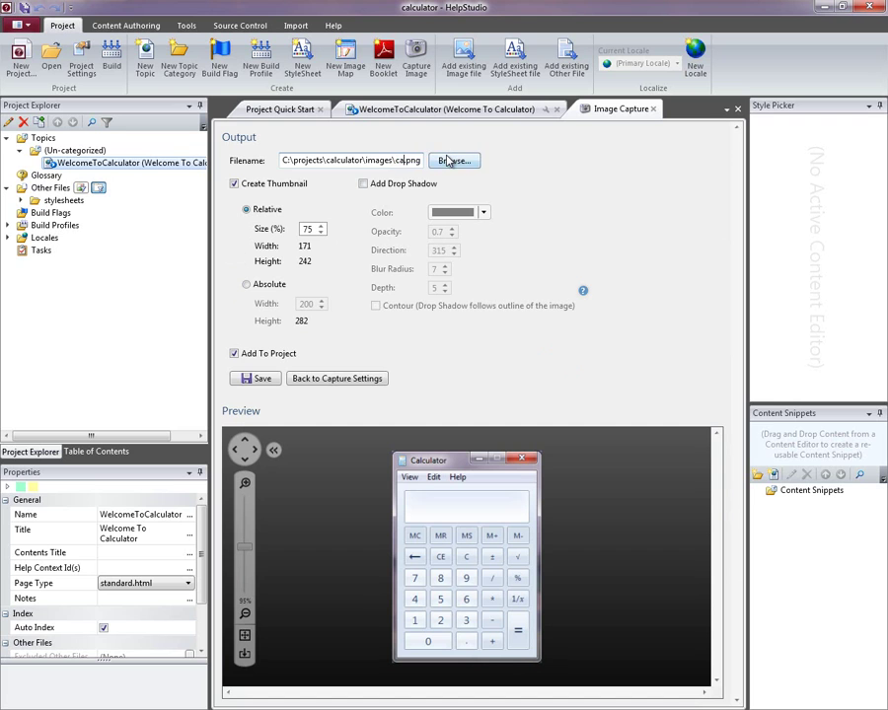
type("cul")
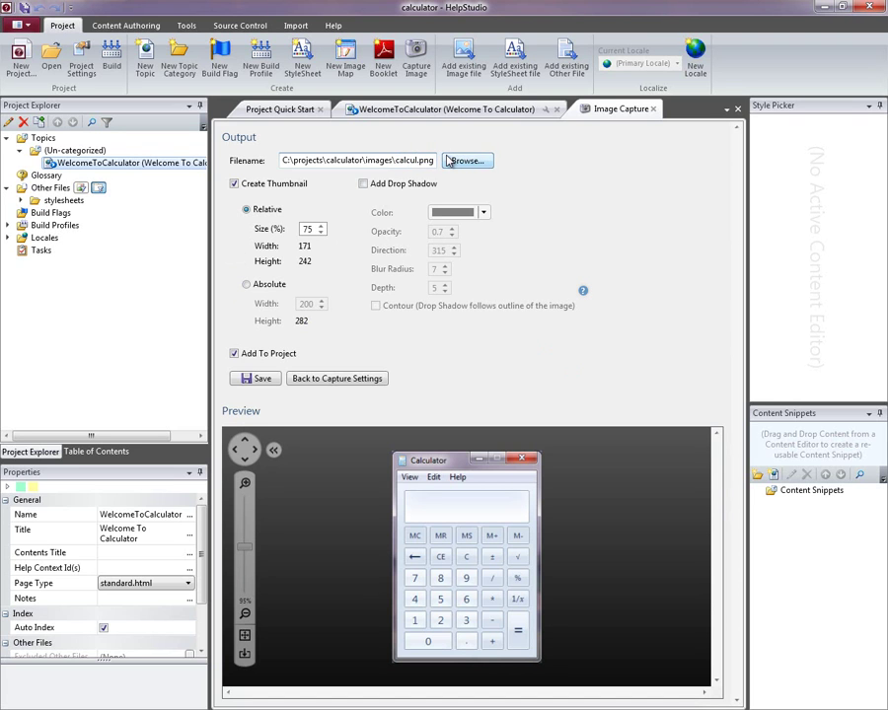
type("ator")
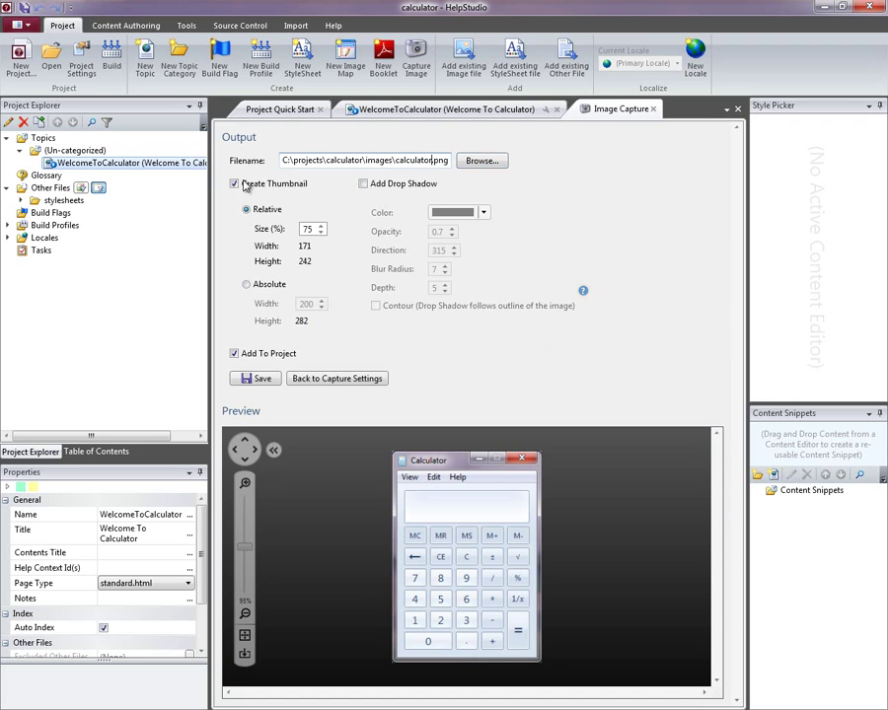
left_click(246, 186)
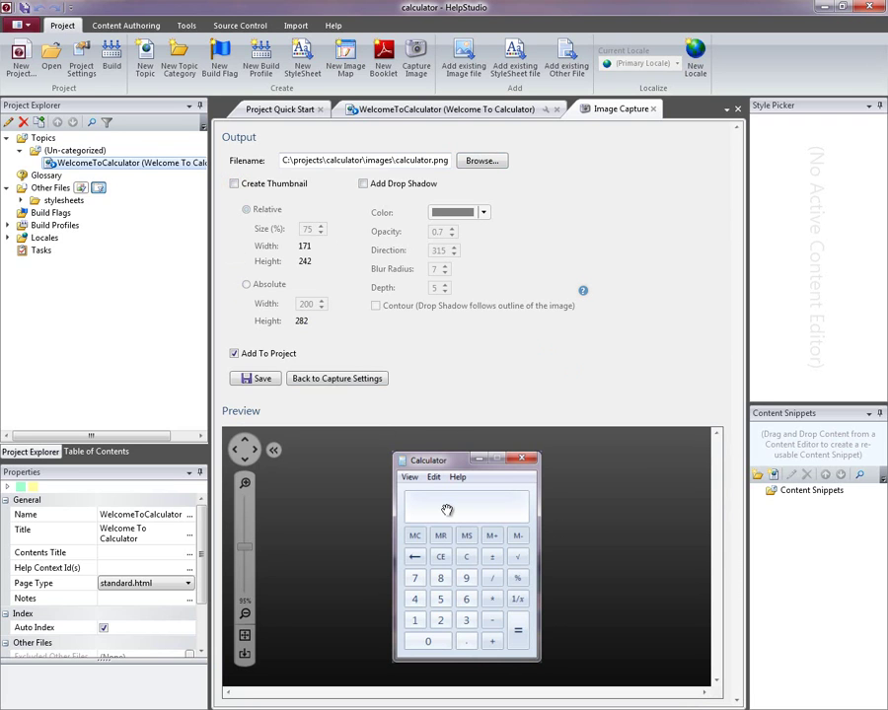
left_click(254, 378)
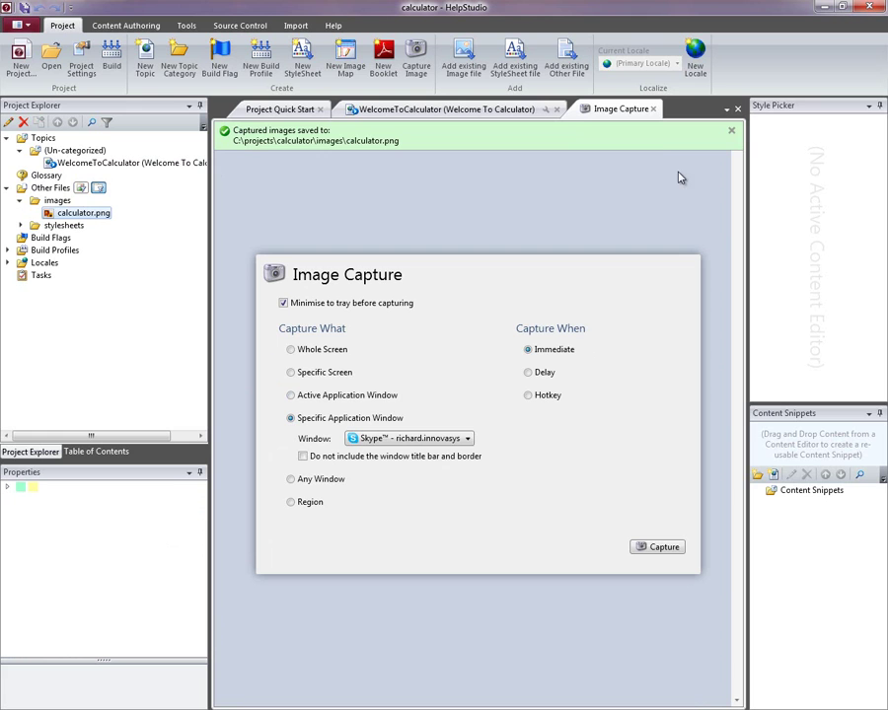
left_click(651, 108)
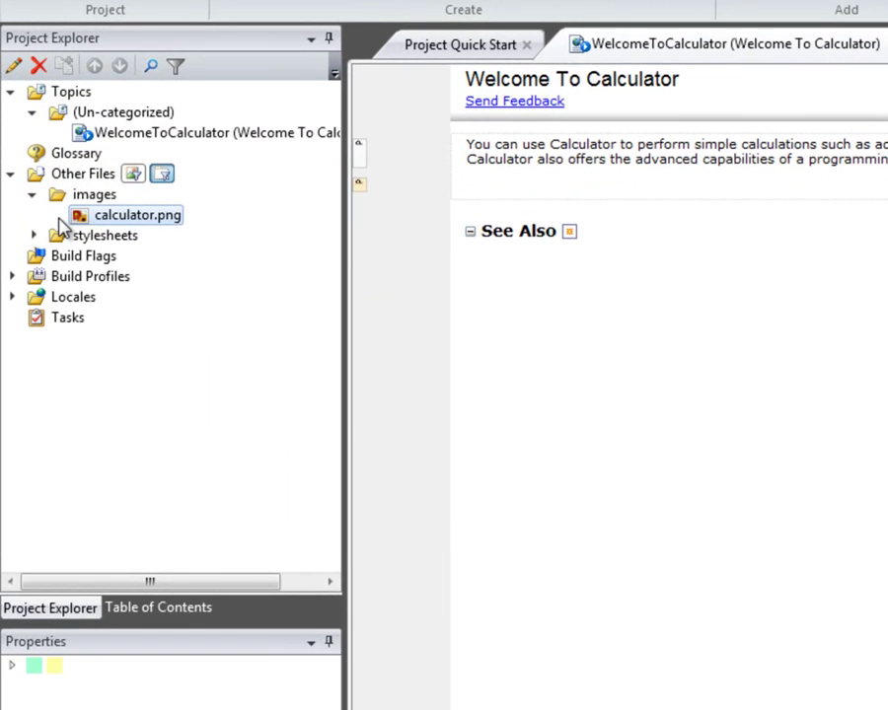
Insert calculator.png below the introductory paragraph of the Welcome To Calculator topic.
mouse_move(94, 224)
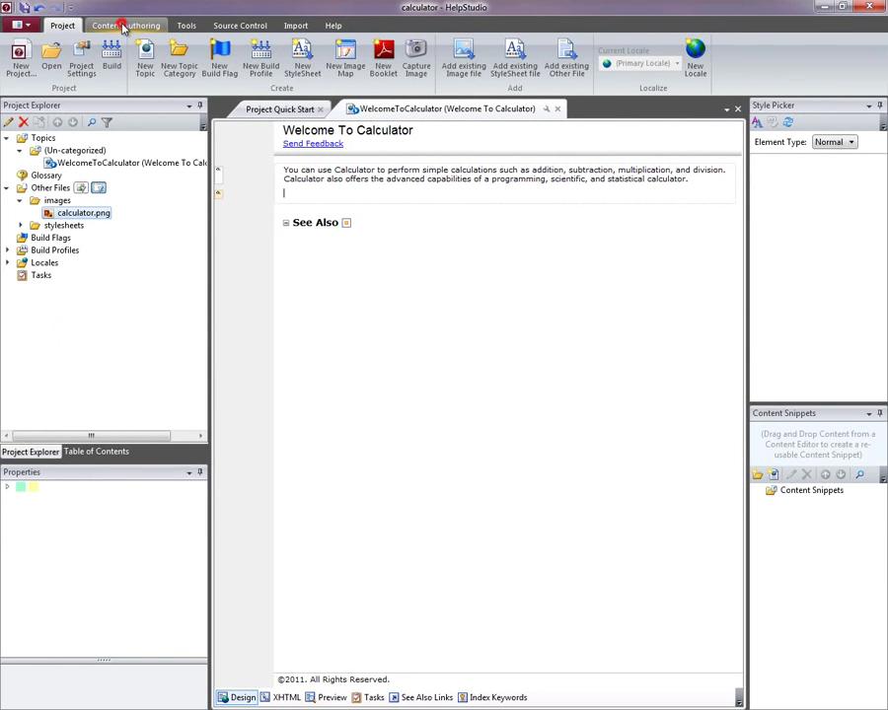
left_click(125, 26)
left_click(255, 56)
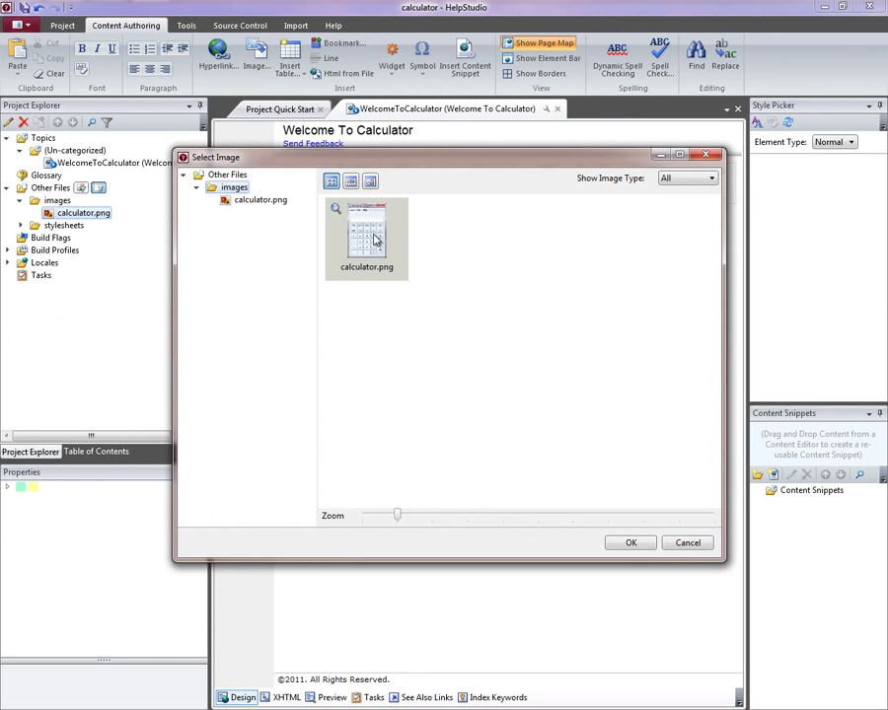
left_click(631, 542)
Below the image, add the line "Using Scientific mode" and three instructions on choosing Scientific view, performing calculations, and accessing inverse functions.
left_click(465, 406)
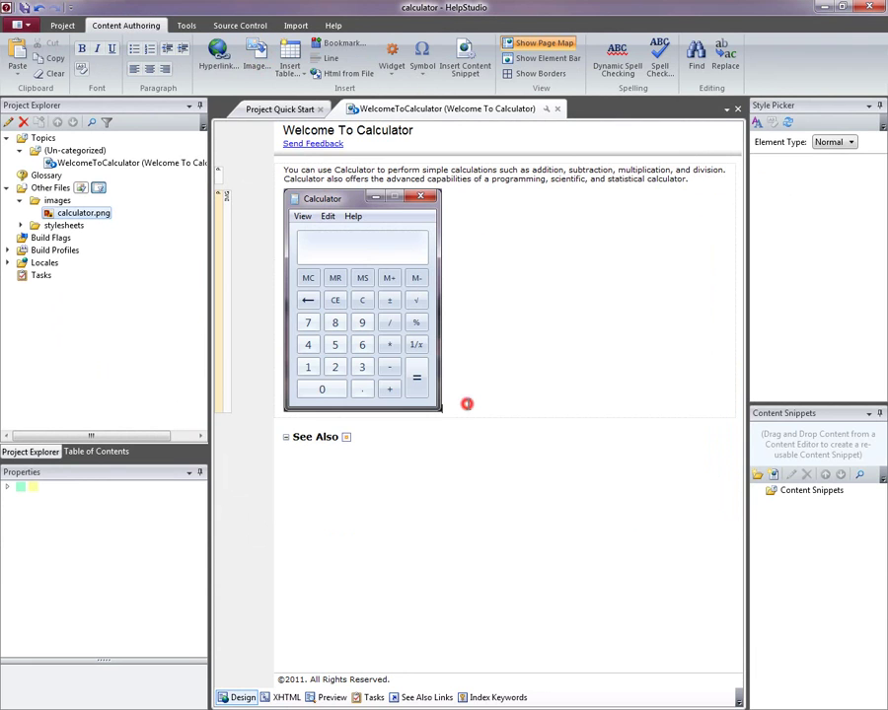
key("Return")
type("Using Scientific mode Click the View menu, and then click Scientific. Click the calculator keys to perform the calculation you want. To access inverse functions, click the Inv key.")
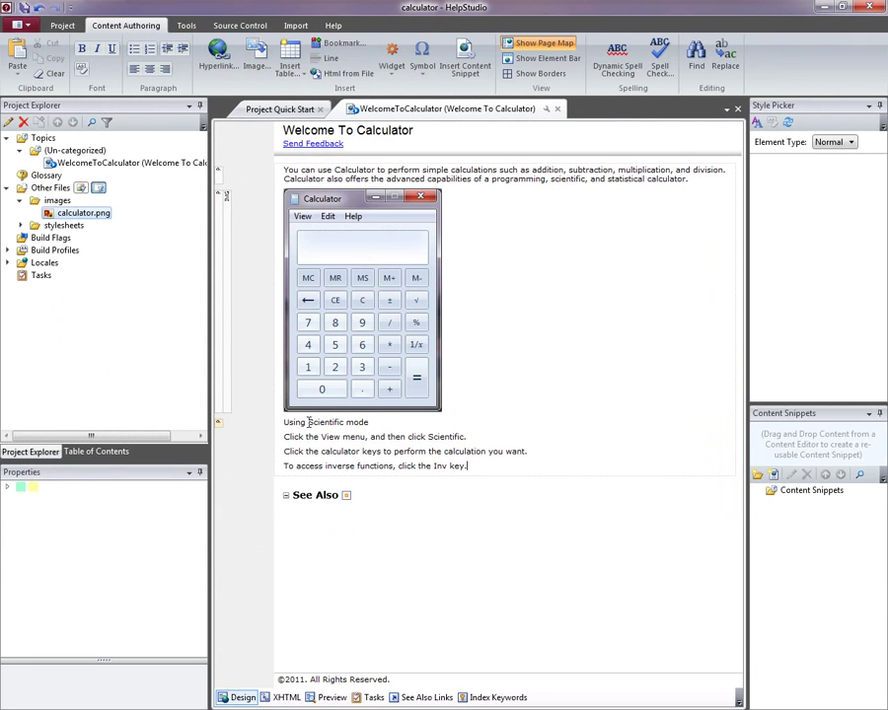
Format the "Using Scientific mode" line as Heading 2.
left_click(434, 418)
left_click(848, 142)
left_click(831, 198)
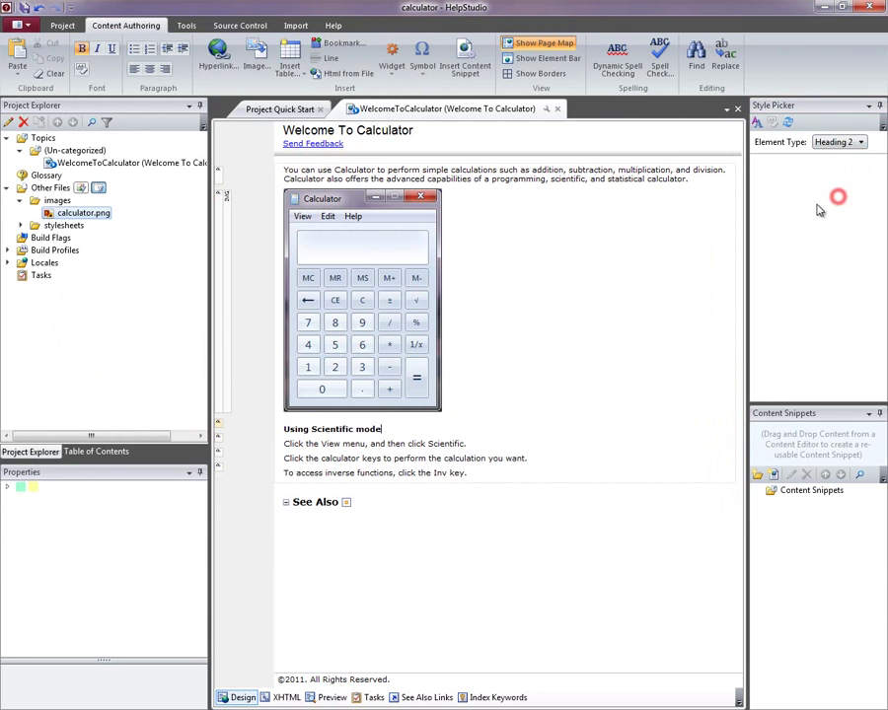
Turn the three instruction lines under the "Using Scientific mode" heading into a bulleted list.
left_click(326, 442)
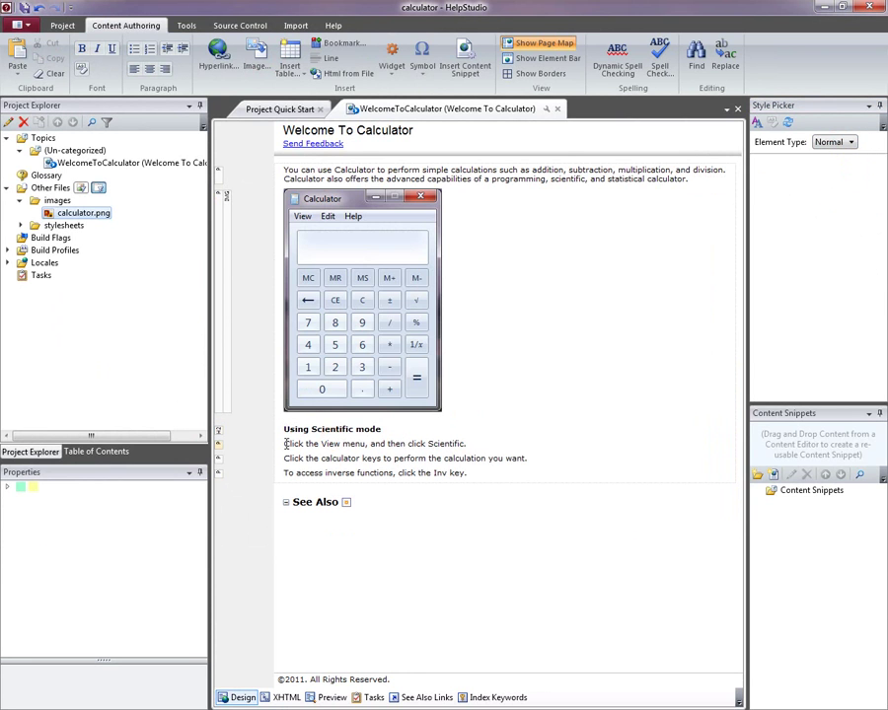
left_click_drag(285, 443, 467, 474)
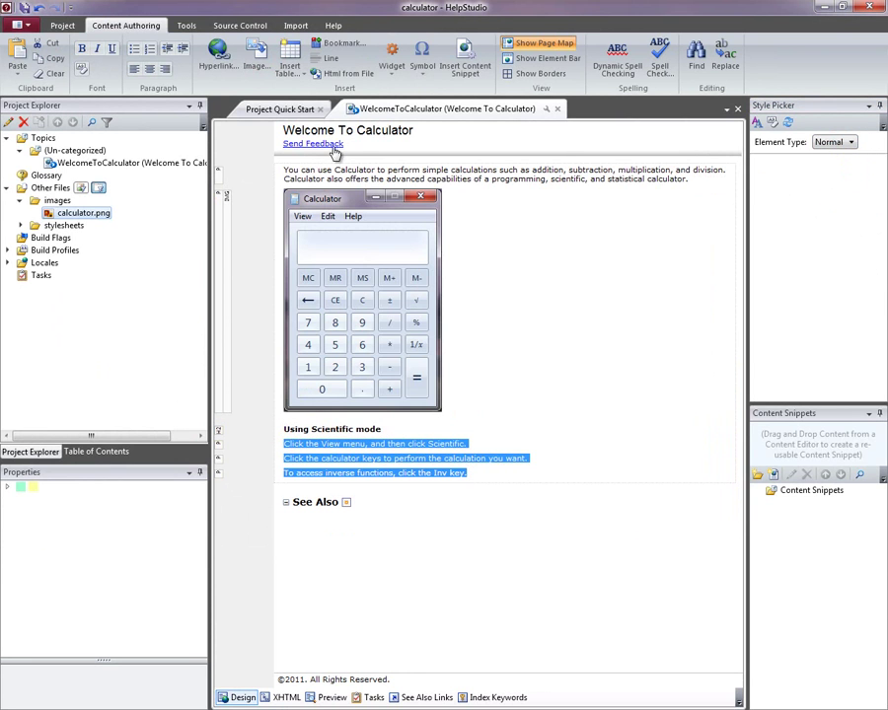
left_click(134, 48)
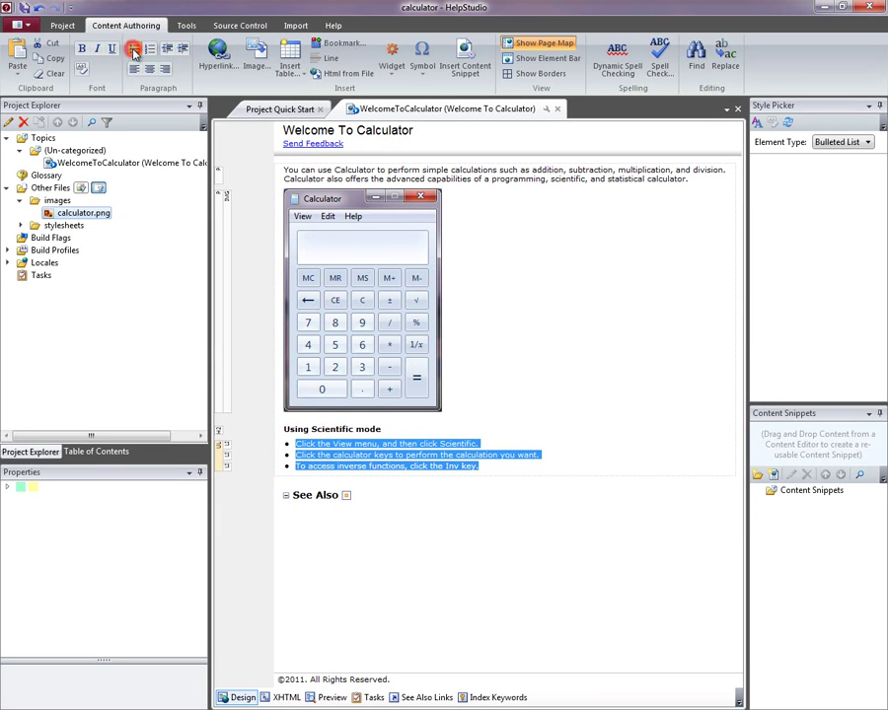
left_click(521, 454)
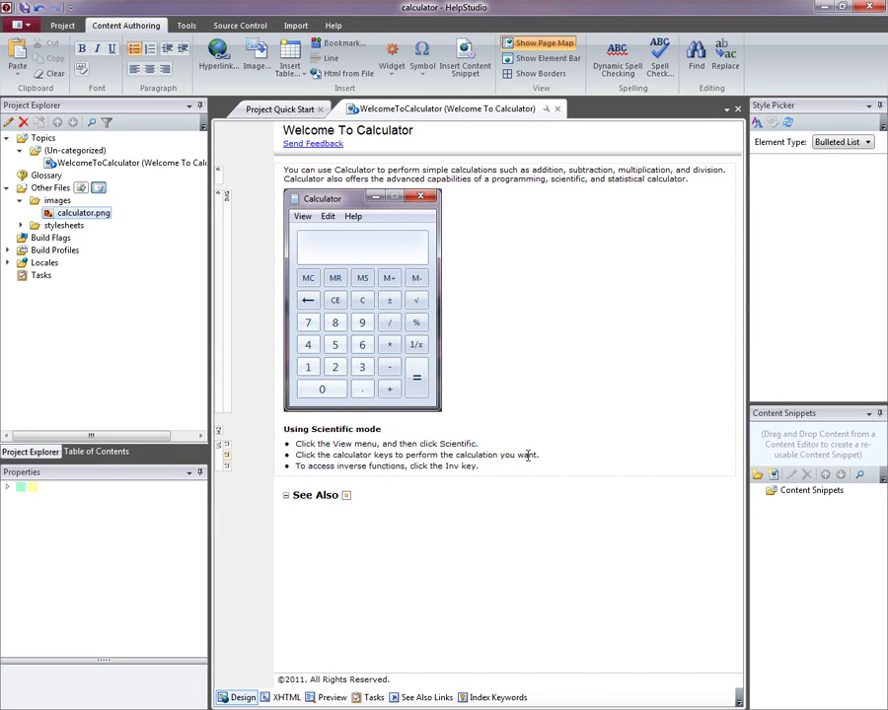
Create a new topic named UsingScientificMode with the title Using Scientific Mode.
left_click(62, 24)
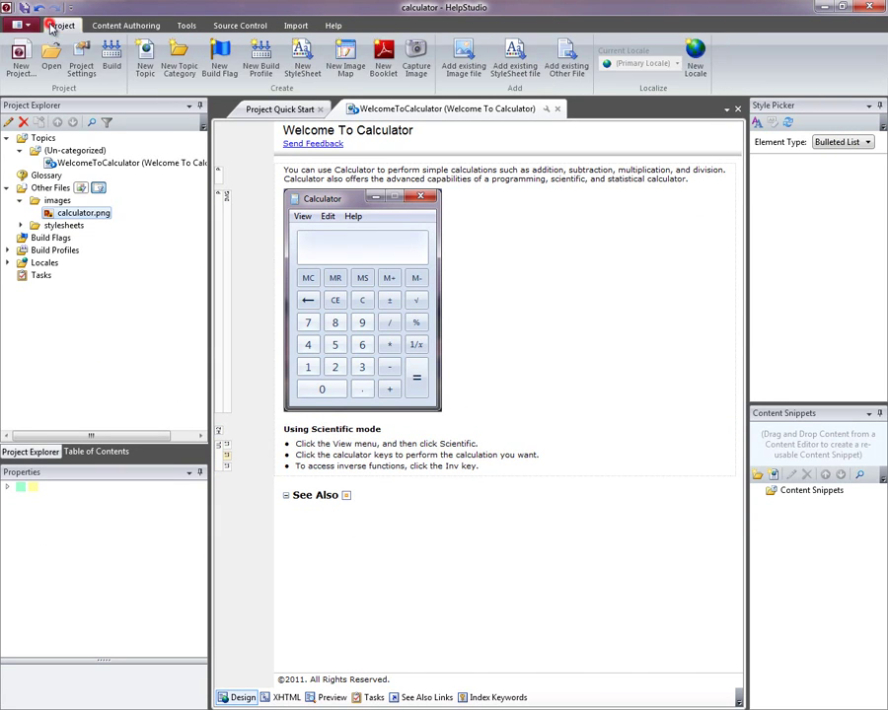
left_click(145, 67)
type("Using Sc")
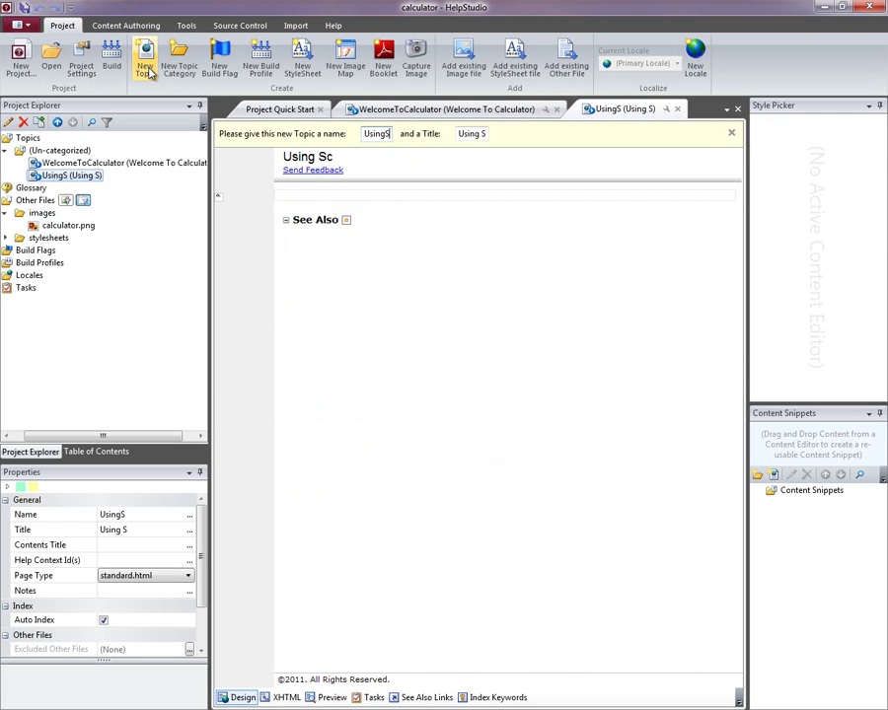
type("ientific Mode")
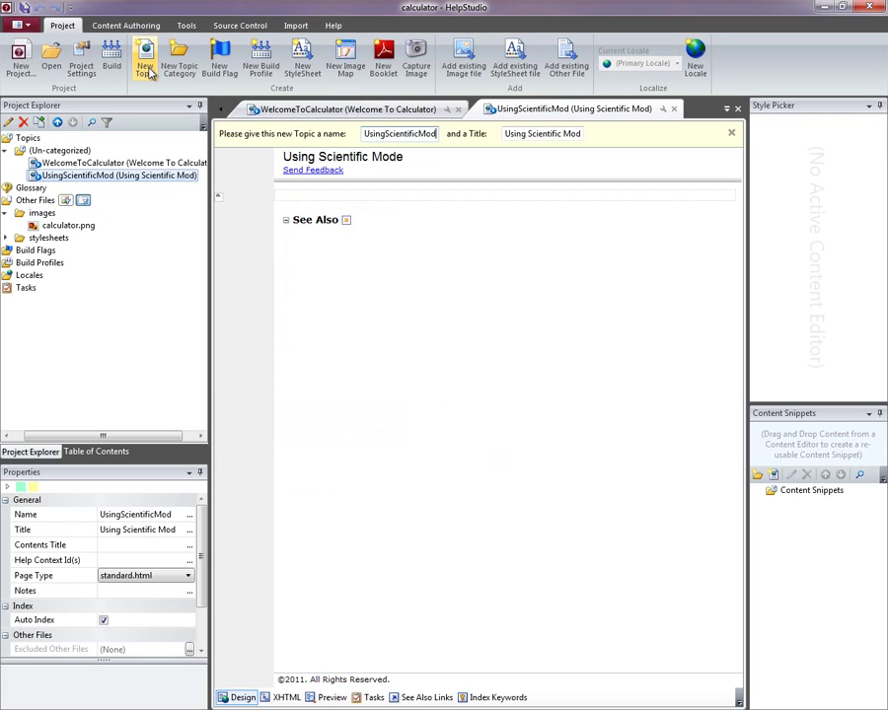
key("Return")
Write three lines about scientific mode, 32-digit precision, and operator precedence in the new topic, with an empty line after the first.
left_click(307, 166)
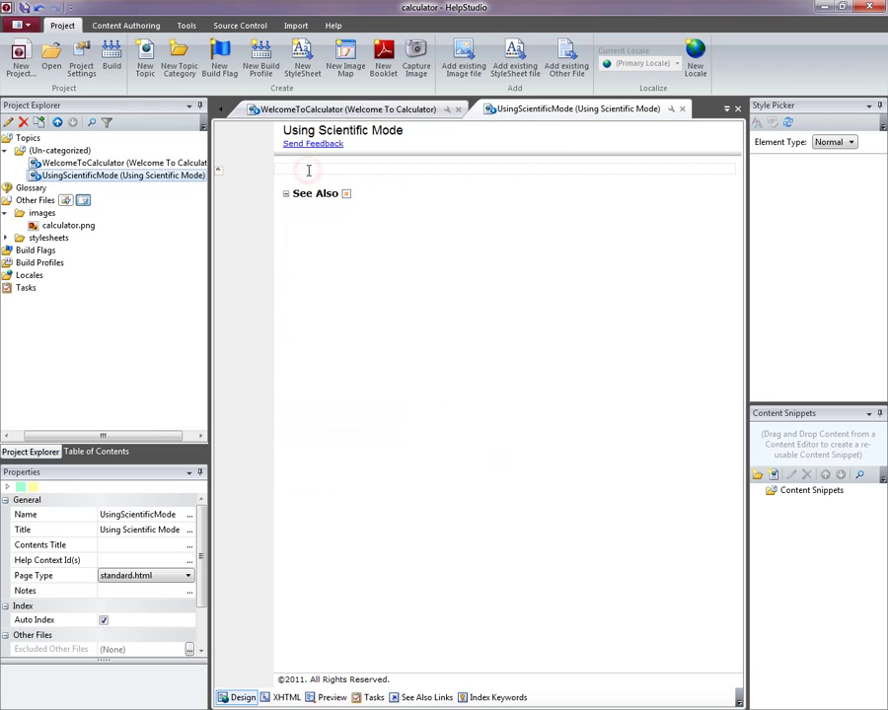
type("More about using scientific mode ... In Scientific mode, Calculator is precise to 32 significant digits. Calculator honors operator precedence when calculating in Scientific mode.")
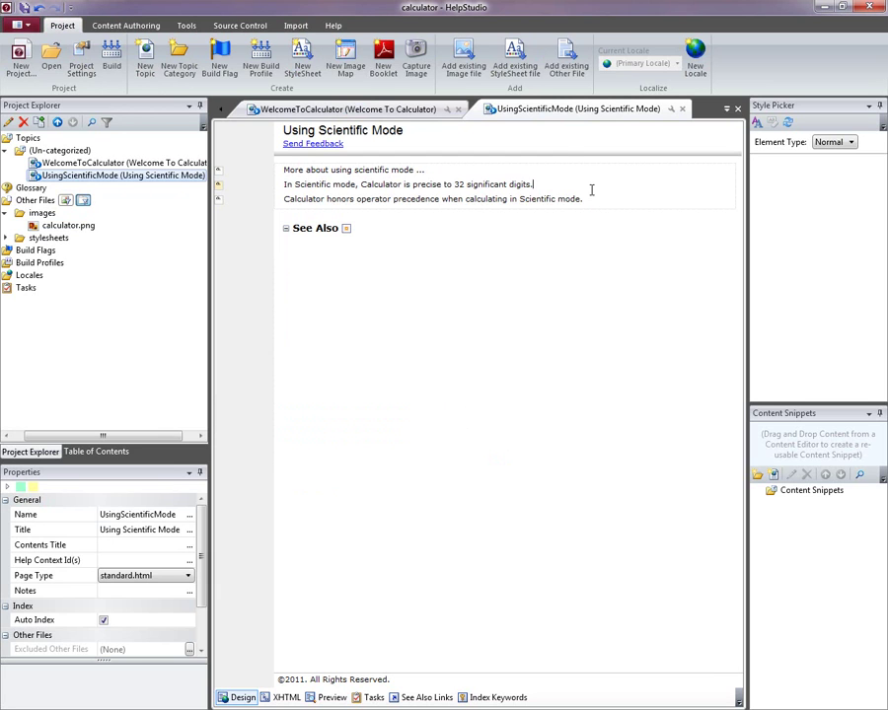
key("Up")
key("Return")
Turn the 32 significant digits line and the operator precedence line into two separate Note Box widgets.
triple_click(536, 199)
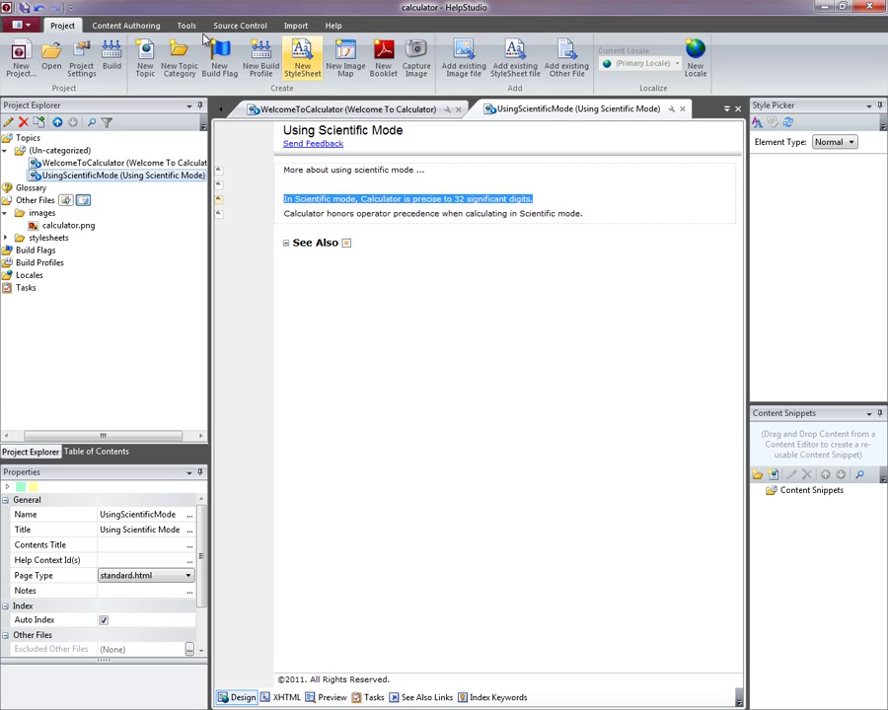
left_click(127, 24)
left_click(397, 69)
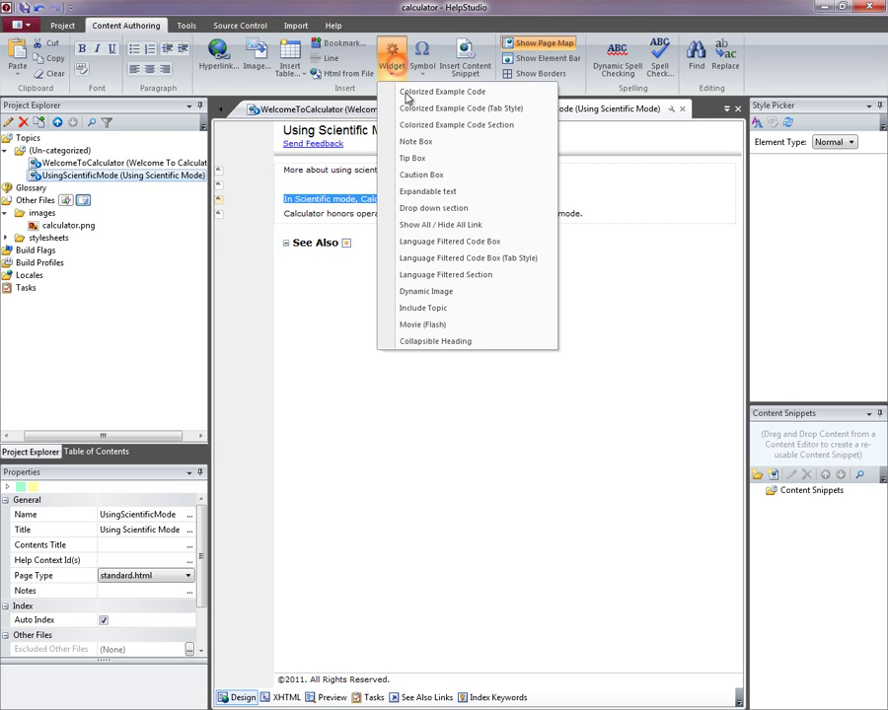
left_click(407, 142)
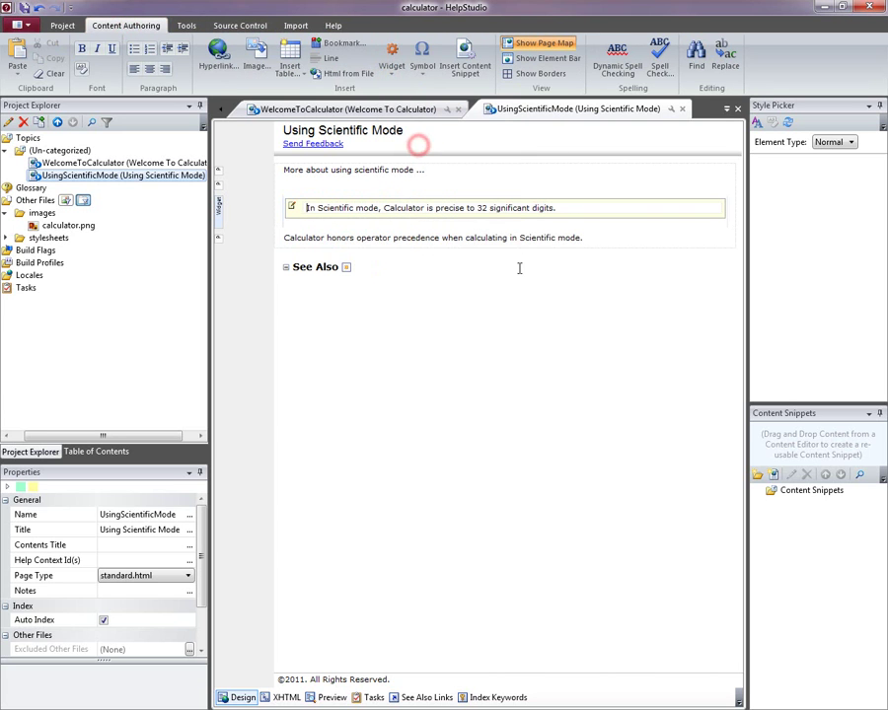
triple_click(599, 237)
left_click(394, 65)
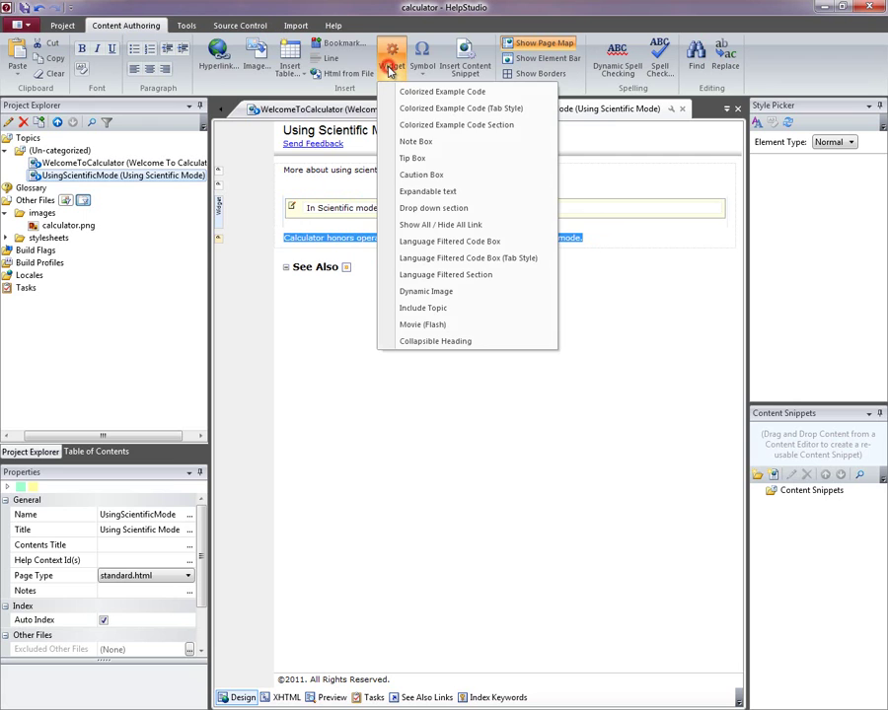
left_click(408, 142)
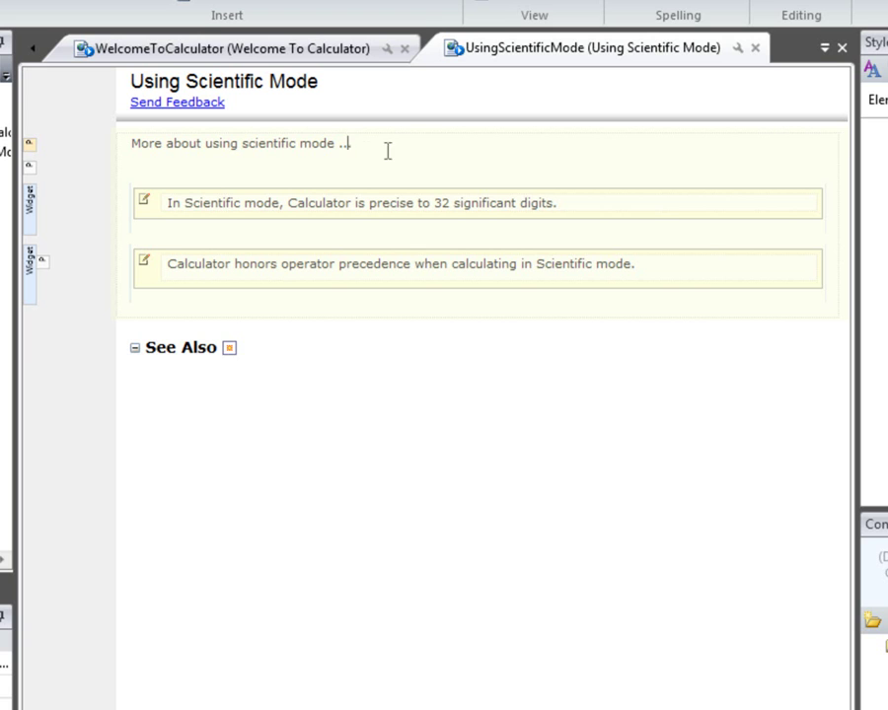
left_click(357, 143)
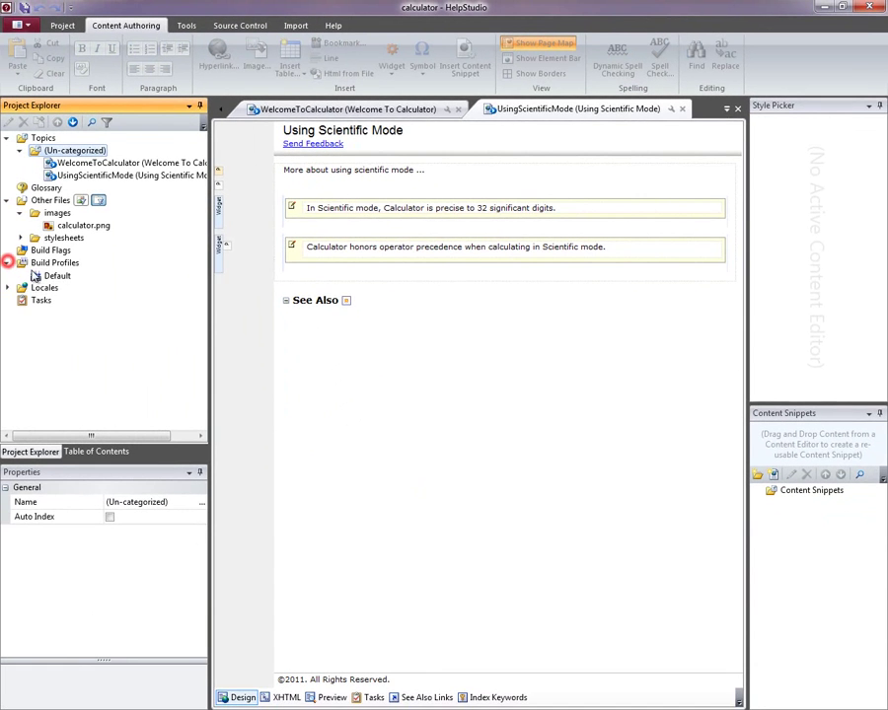
Open the branding settings of the Default build profile and include a logo in the header of each generated page.
double_click(56, 277)
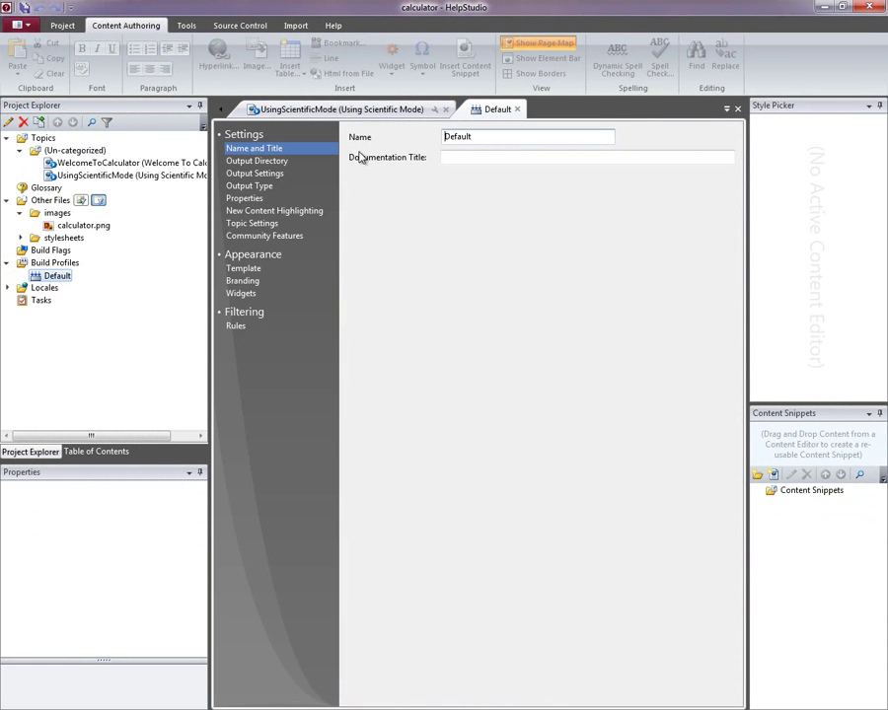
left_click(255, 281)
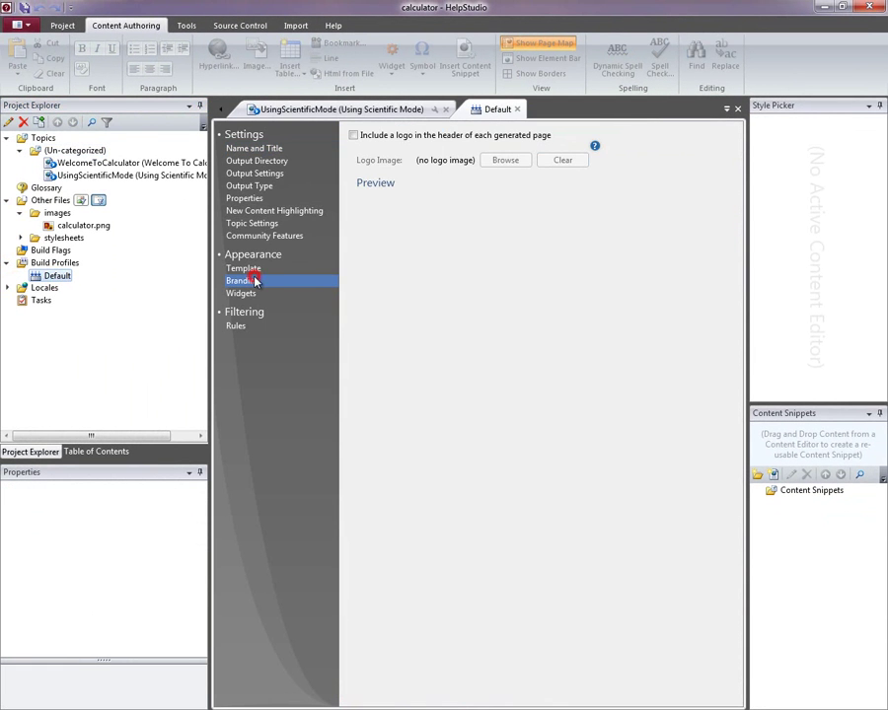
left_click(495, 139)
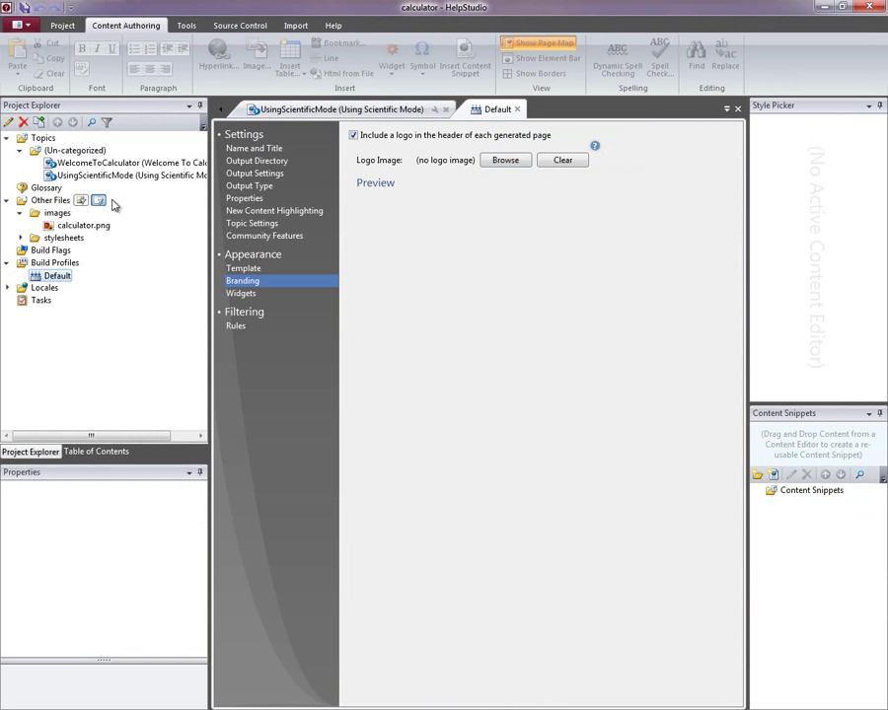
Add the existing image CalculatorLogo.jpg to the project's images folder, copying it into the project directory.
left_click(69, 215)
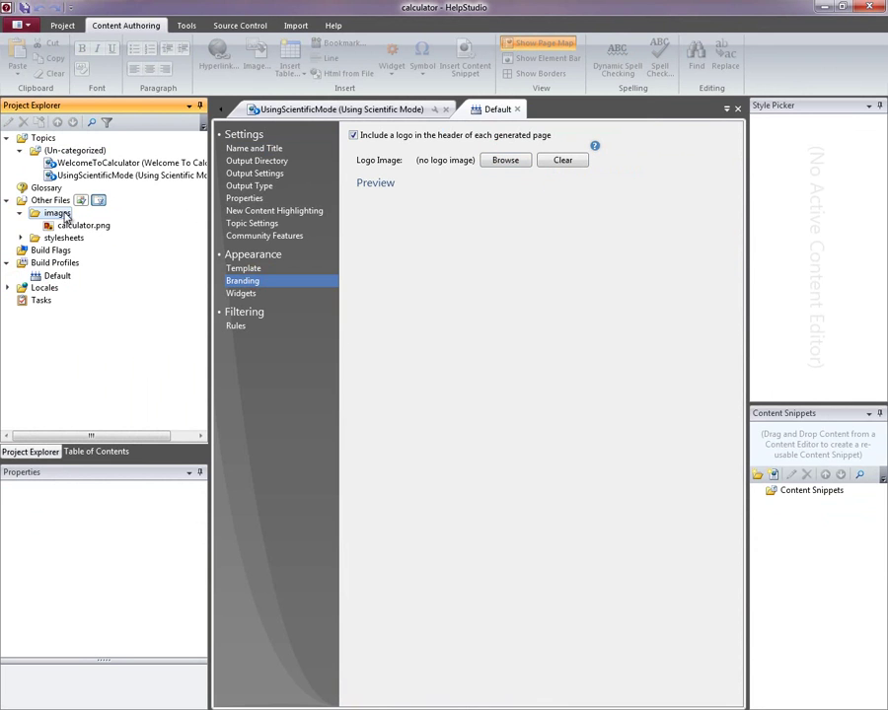
left_click(62, 25)
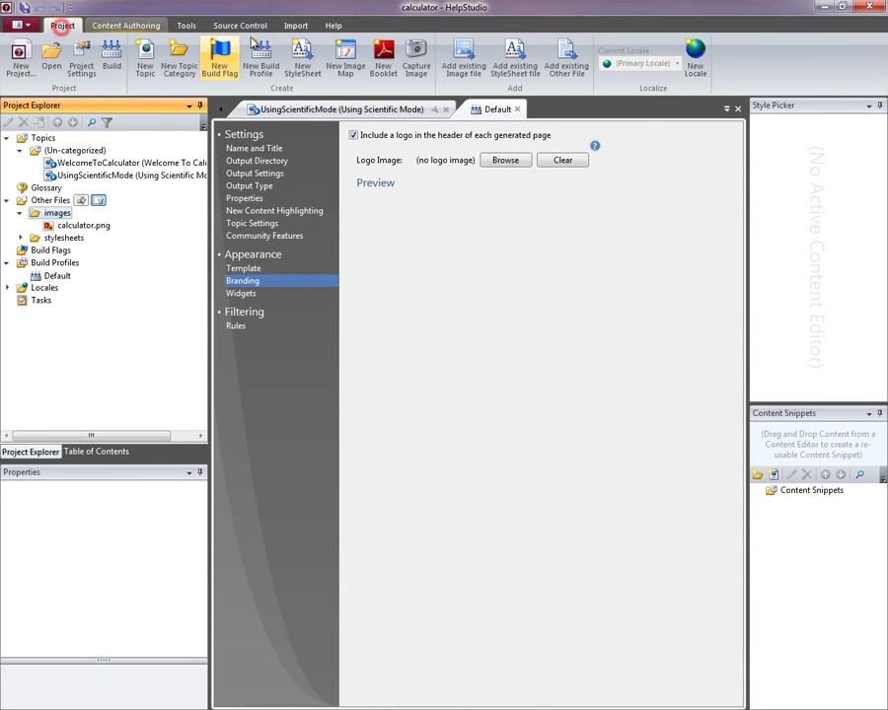
left_click(461, 54)
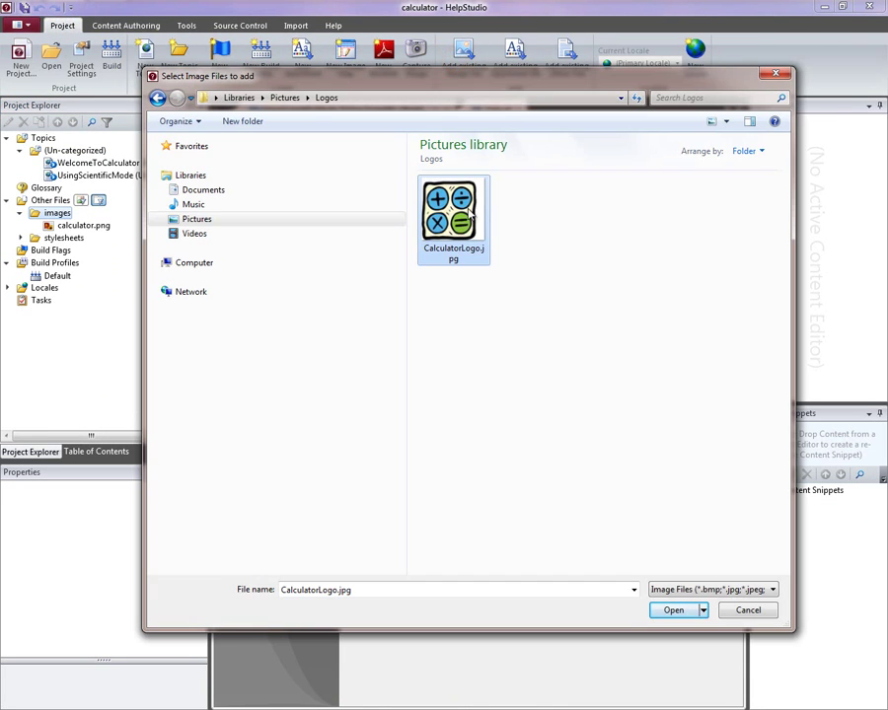
key("Return")
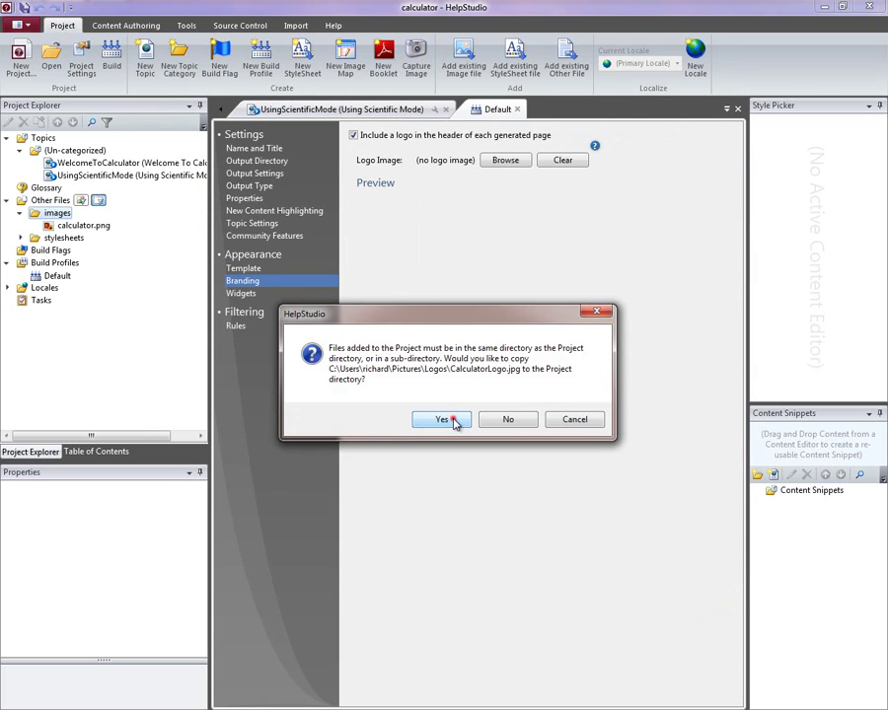
left_click(451, 421)
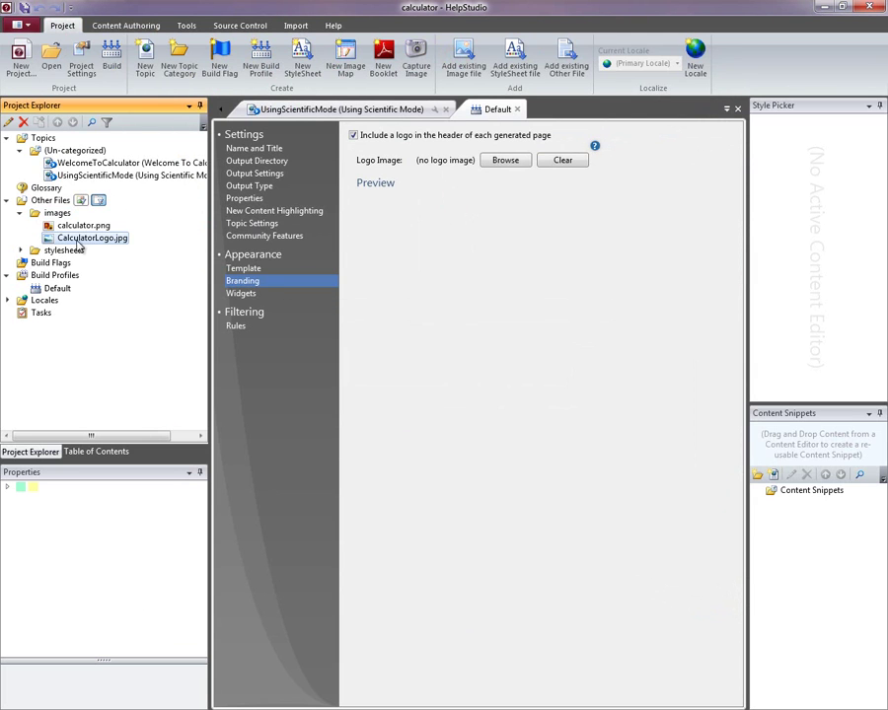
Set CalculatorLogo.jpg as the logo image in the Default build profile's branding.
mouse_move(98, 245)
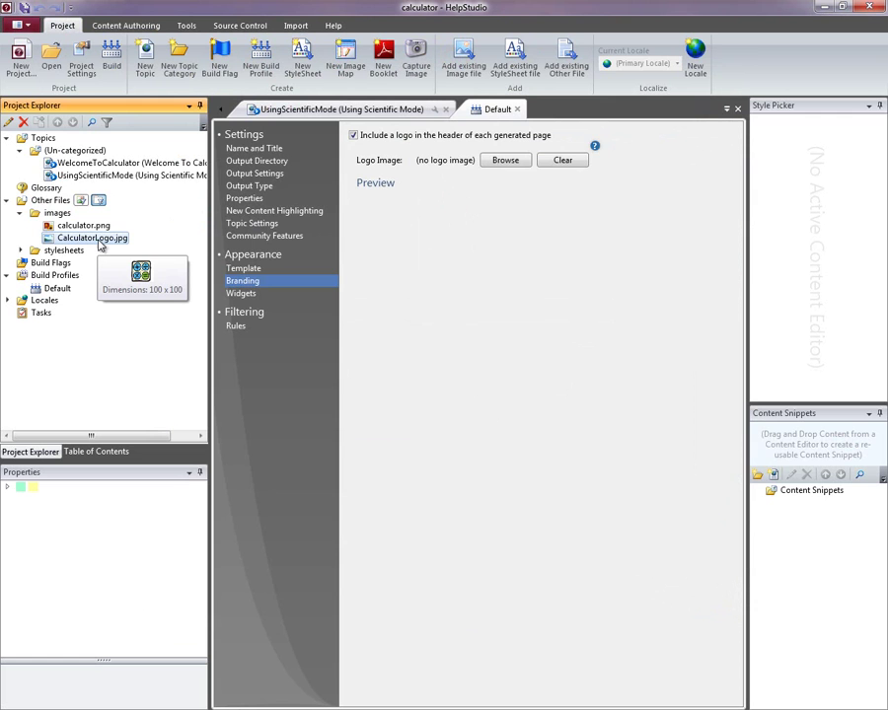
left_click(515, 161)
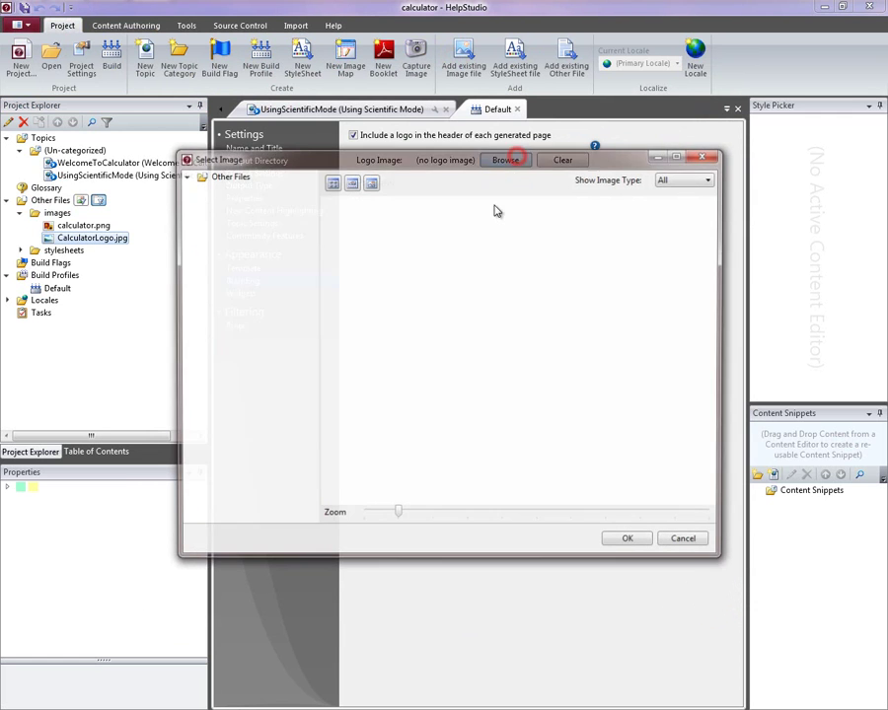
double_click(442, 228)
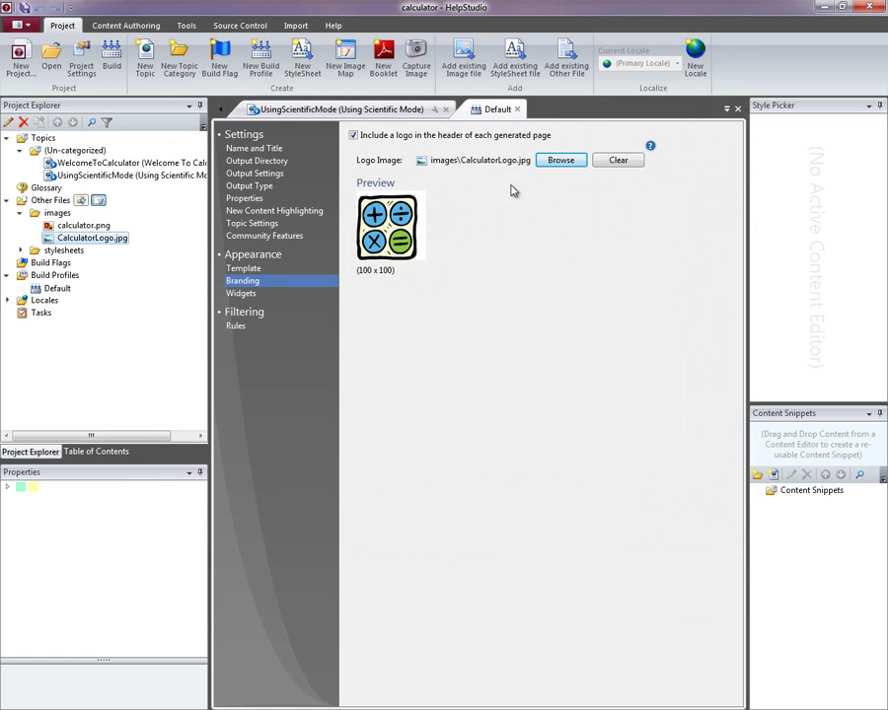
Close both open topics and reopen the WelcomeToCalculator topic to check the logo in its header.
left_click(397, 109)
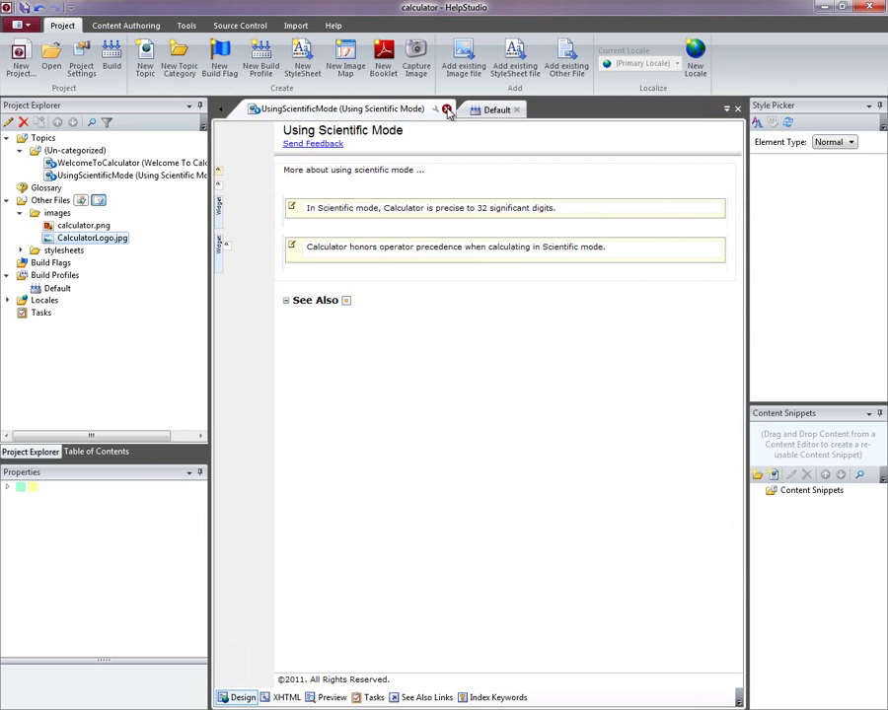
left_click(446, 109)
left_click(556, 110)
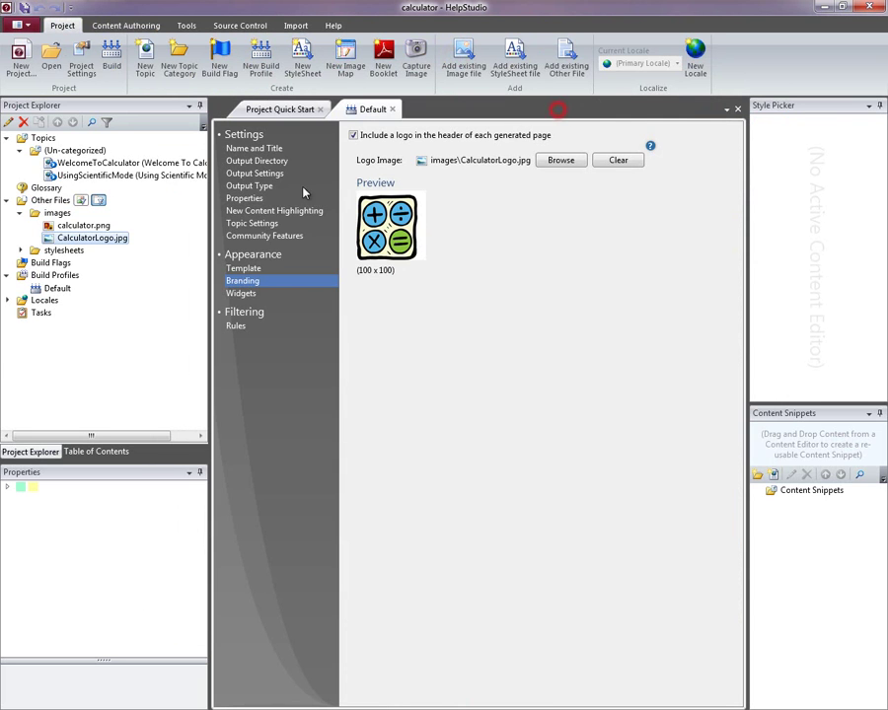
left_click(103, 163)
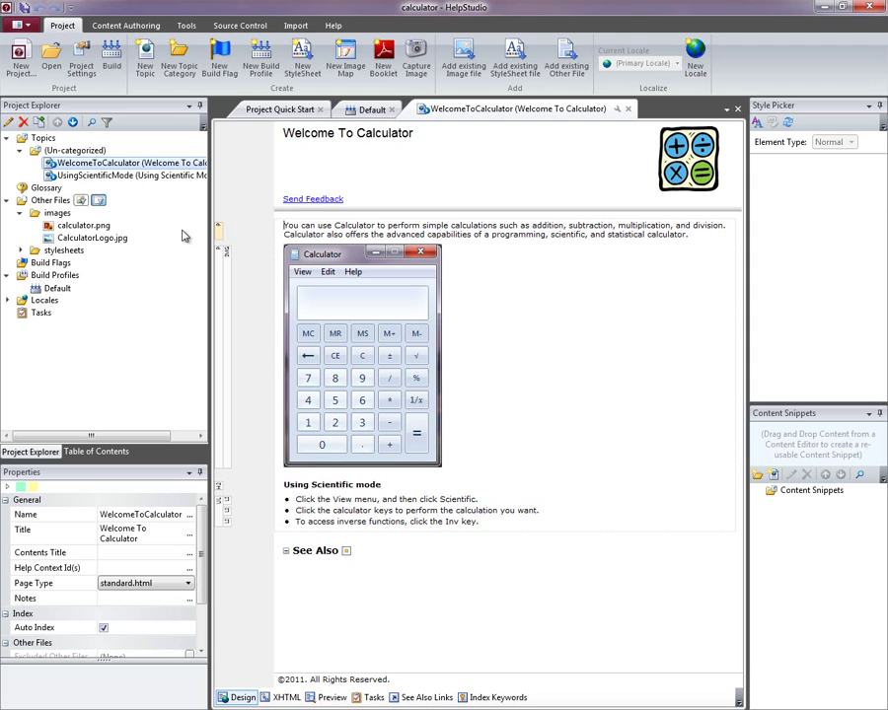
Resize CalculatorLogo.jpg to 50% of its size in the image editor, and close it with the changes saved.
right_click(91, 243)
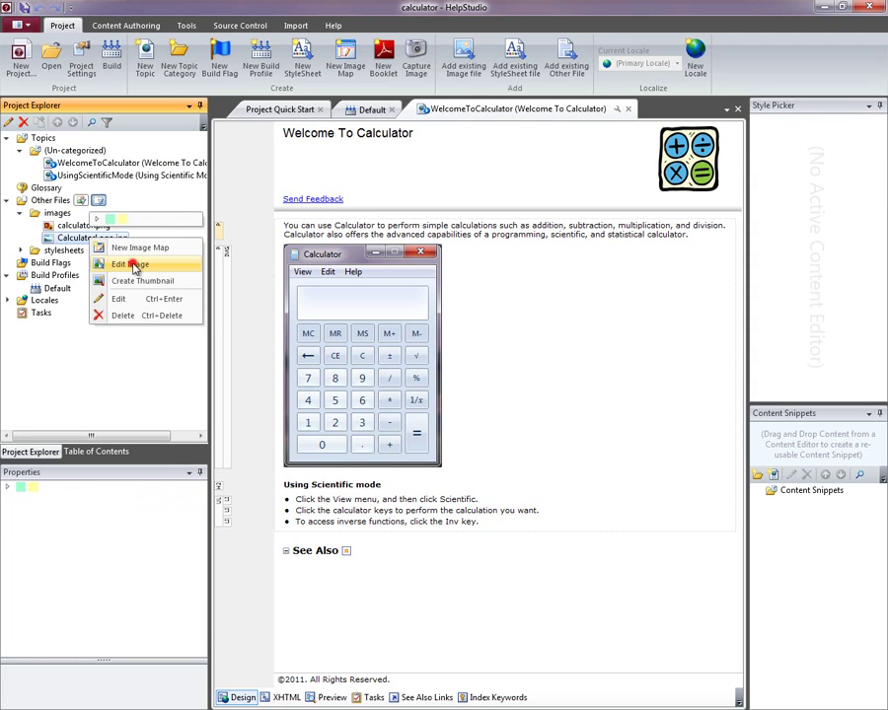
left_click(132, 264)
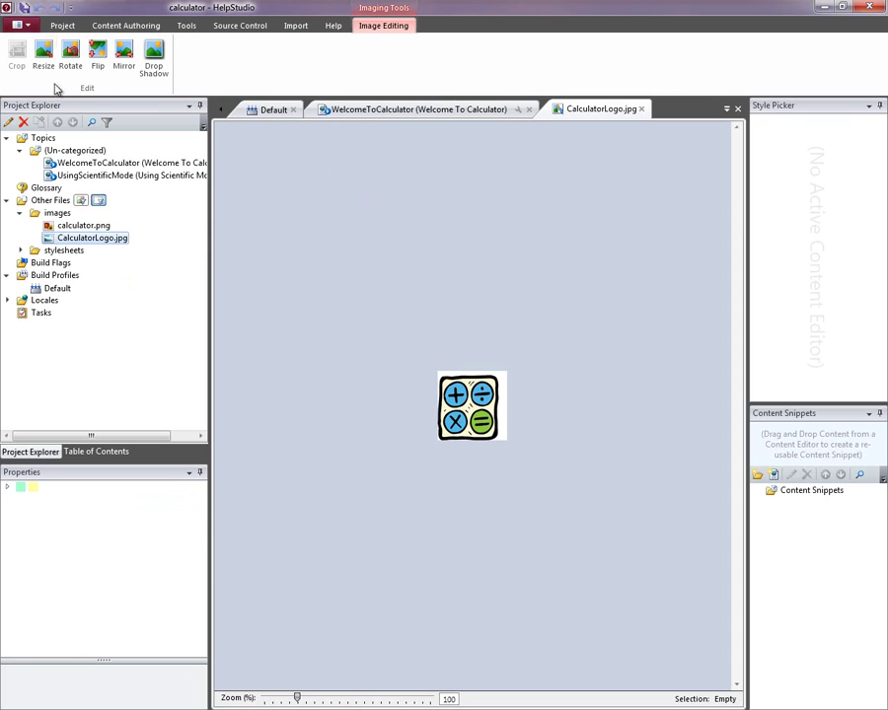
left_click(43, 60)
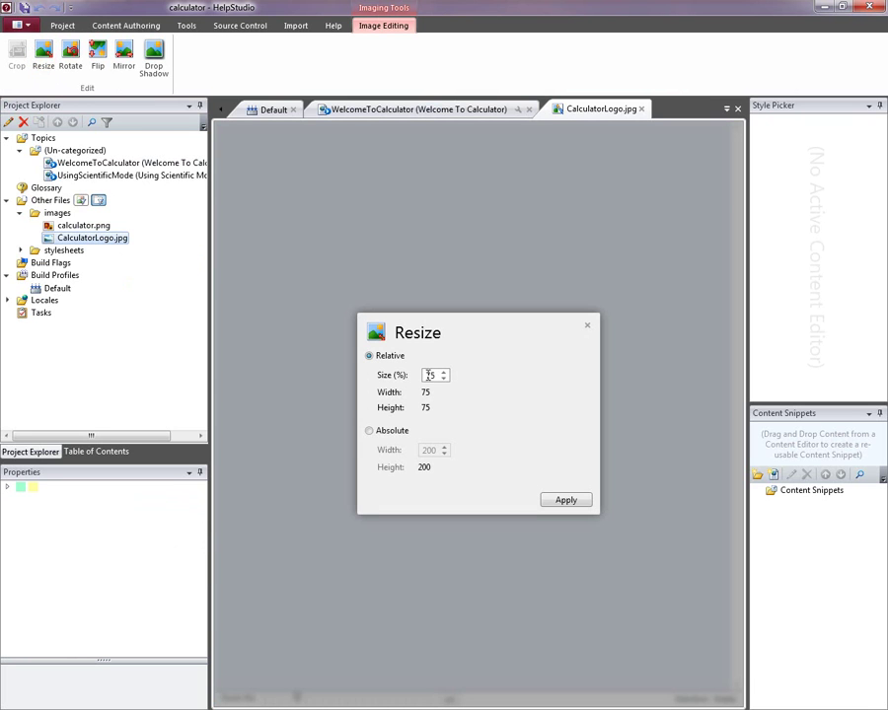
double_click(428, 374)
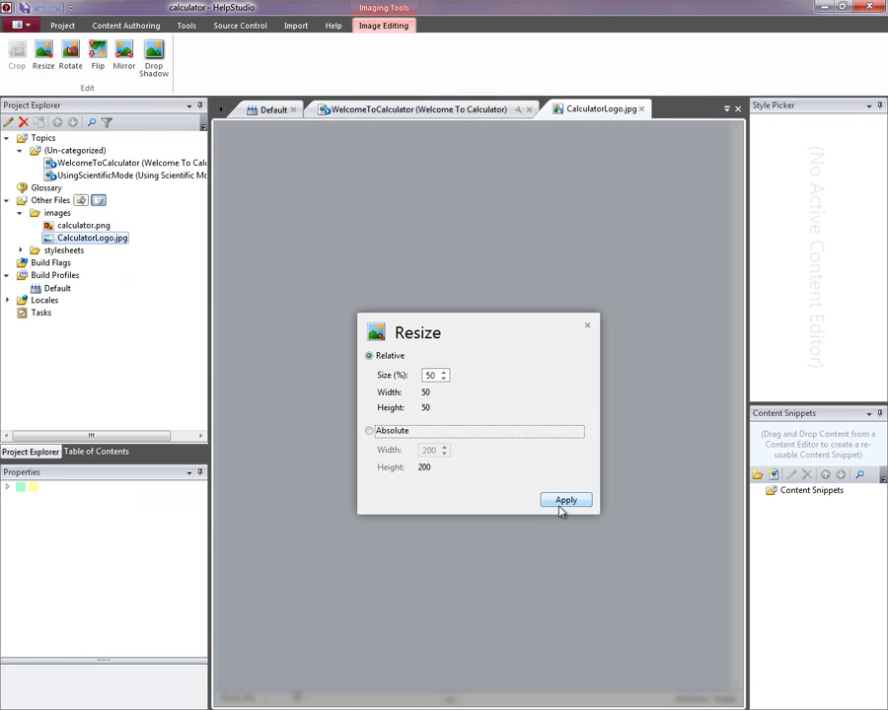
left_click(563, 501)
left_click(669, 109)
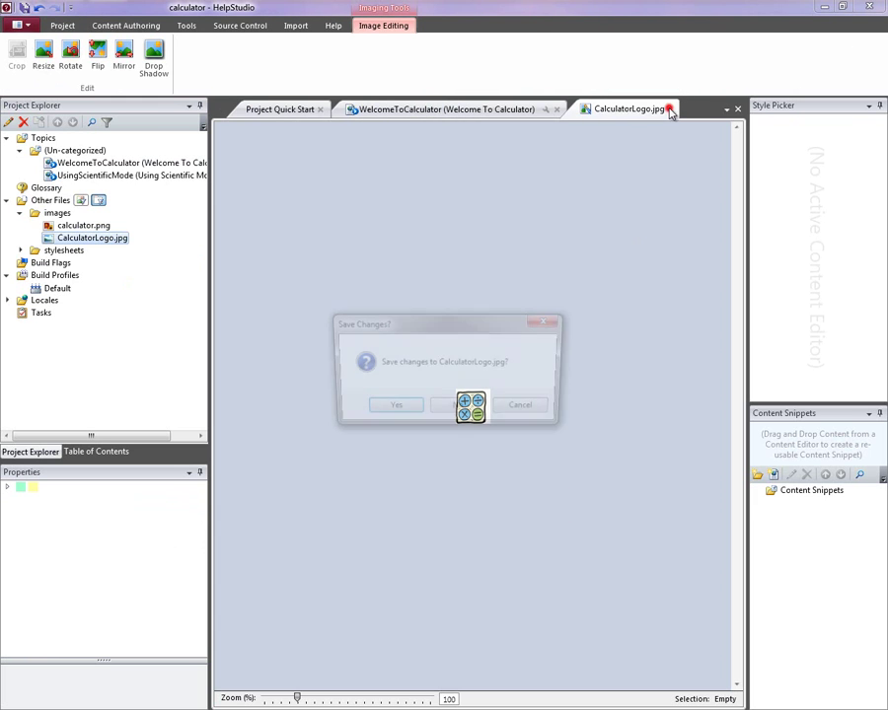
left_click(388, 404)
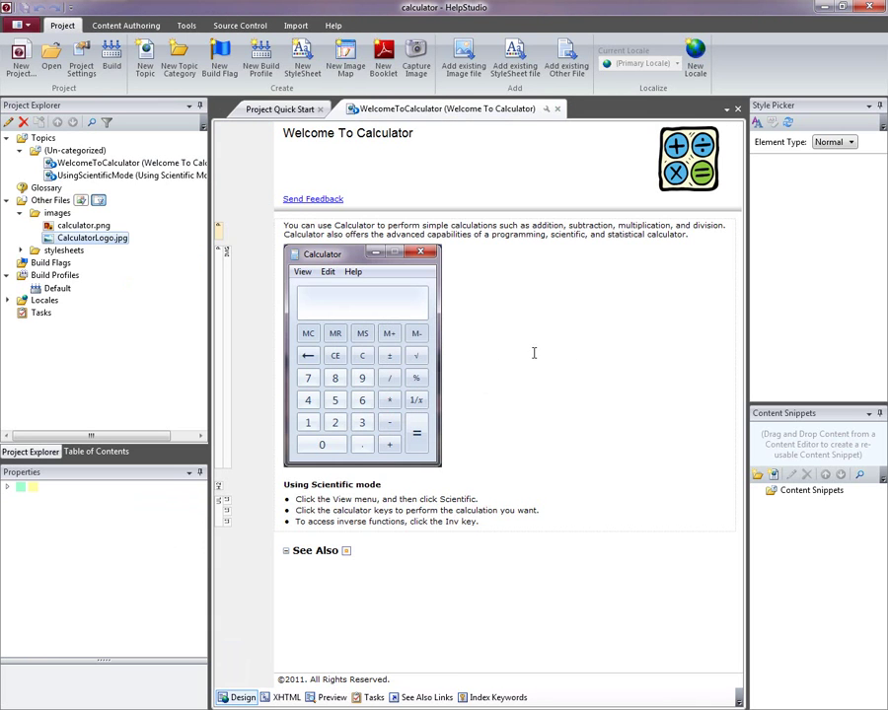
Close and reopen the WelcomeToCalculator topic to check the resized logo in its header.
left_click(558, 109)
double_click(54, 165)
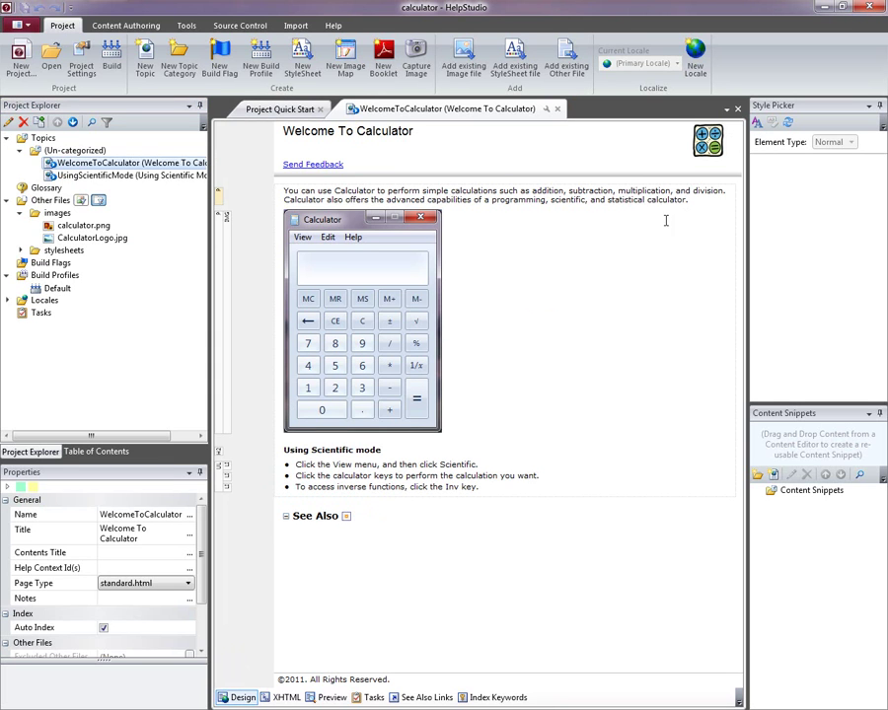
left_click(658, 201)
Open the project's build page and check the table of contents before returning to the project's topic list.
left_click(116, 61)
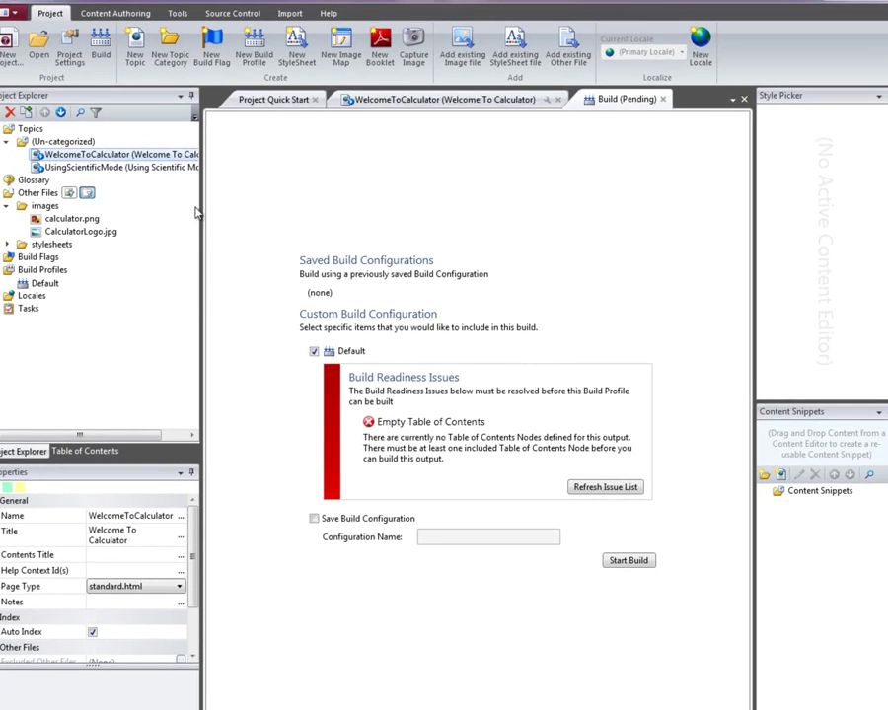
left_click(77, 452)
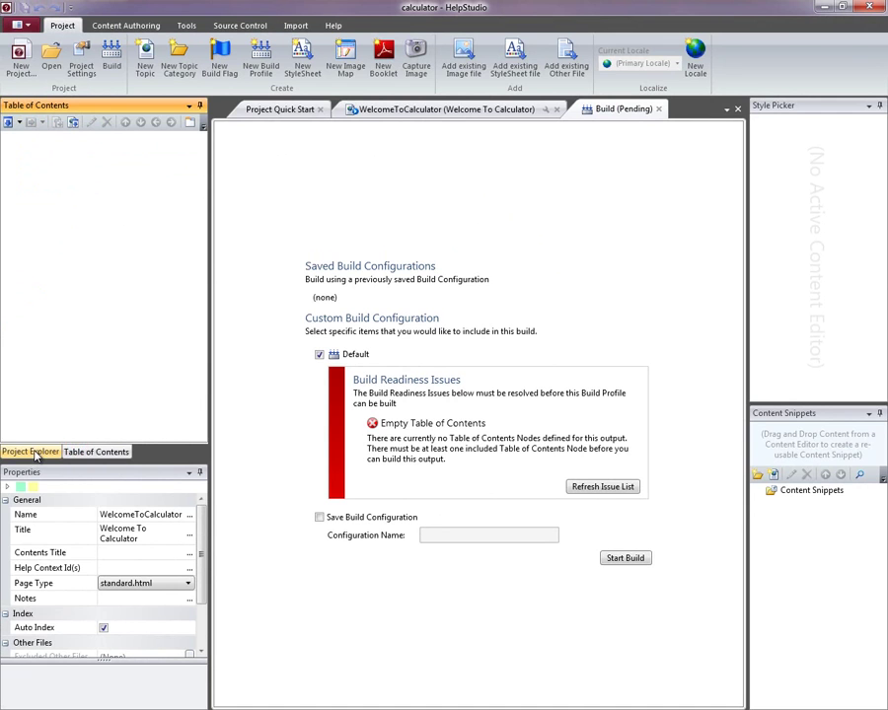
left_click(32, 451)
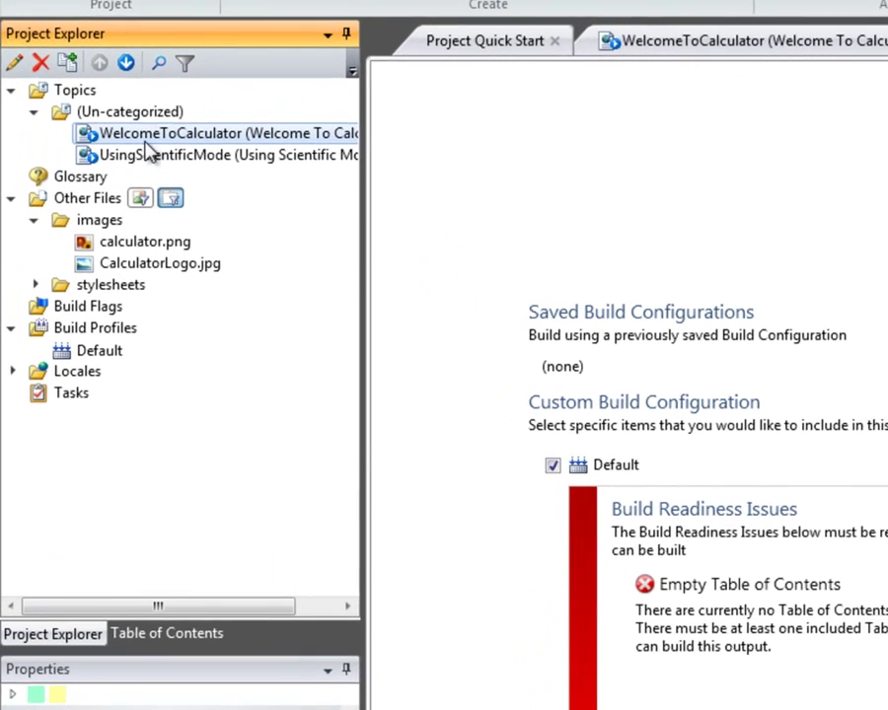
Add the WelcomeToCalculator and UsingScientificMode topics to the table of contents as two top-level entries.
left_click_drag(153, 138, 183, 389)
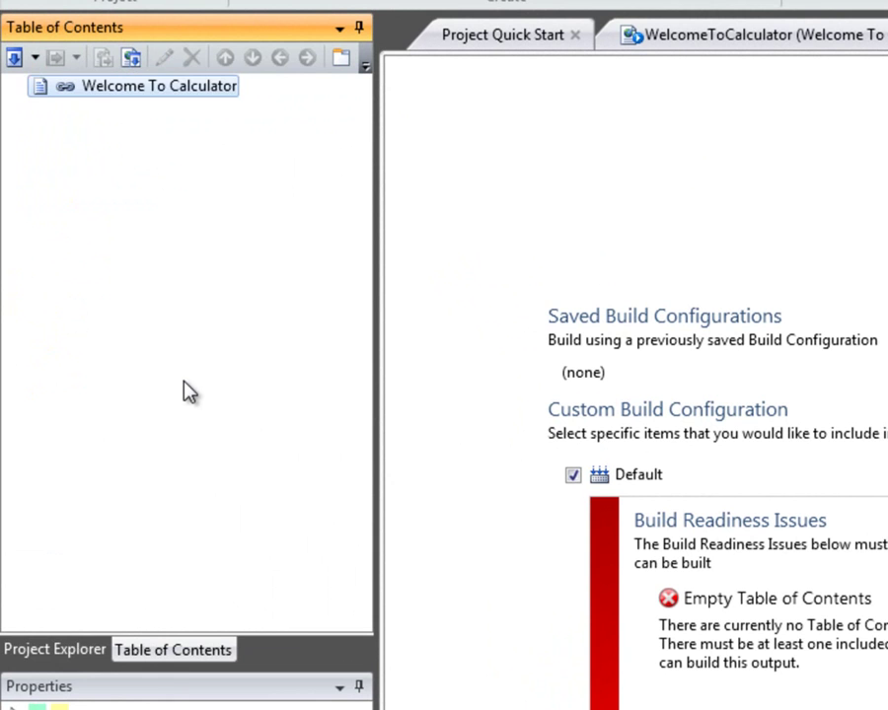
left_click(67, 651)
left_click_drag(110, 156, 196, 331)
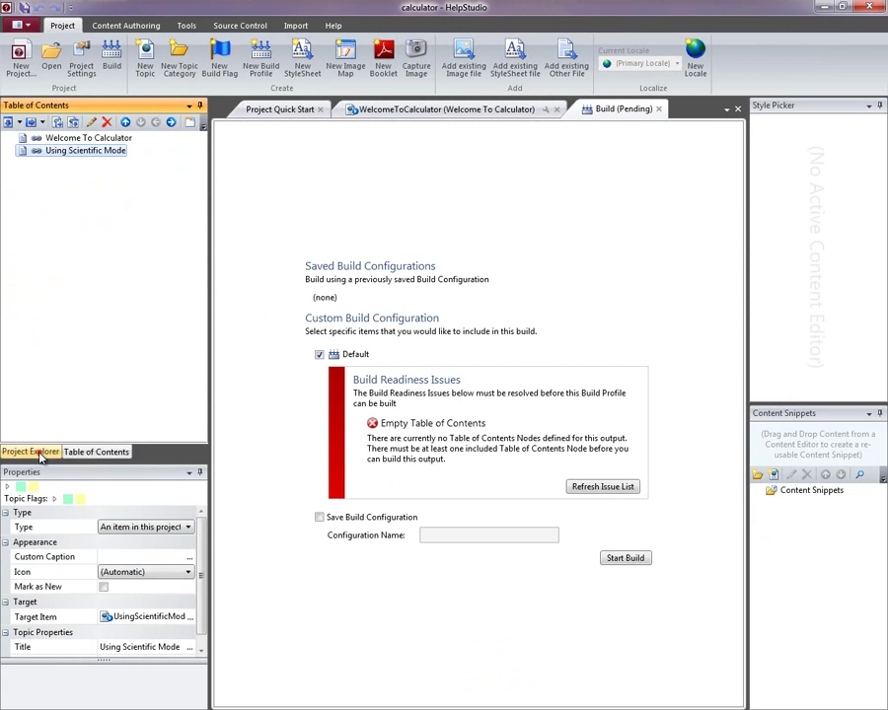
left_click(52, 627)
Refresh the readiness issues to build the Default profile, and open the generated compiled help file.
left_click(624, 490)
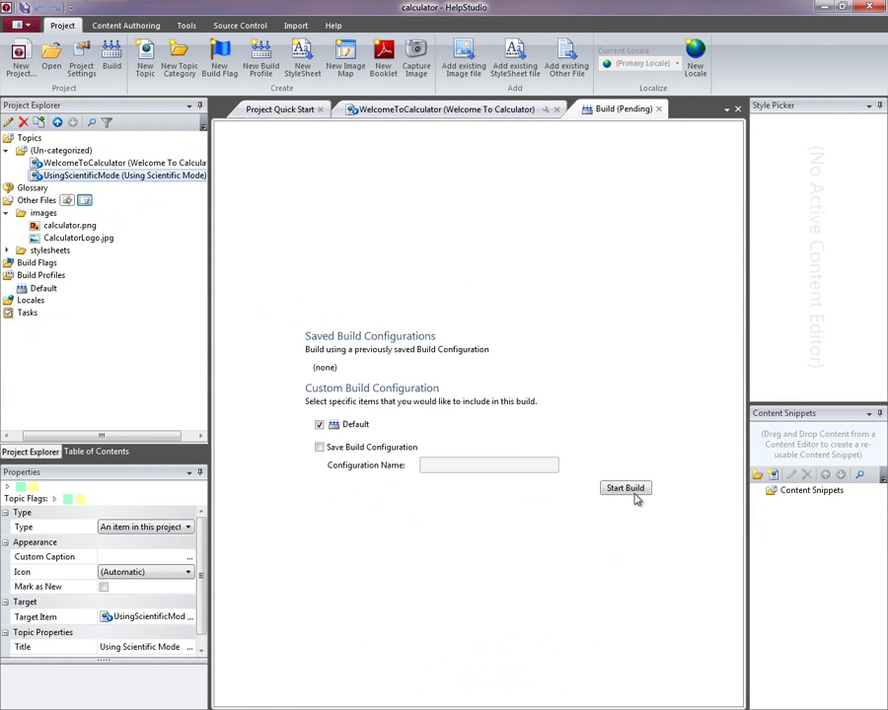
left_click(635, 496)
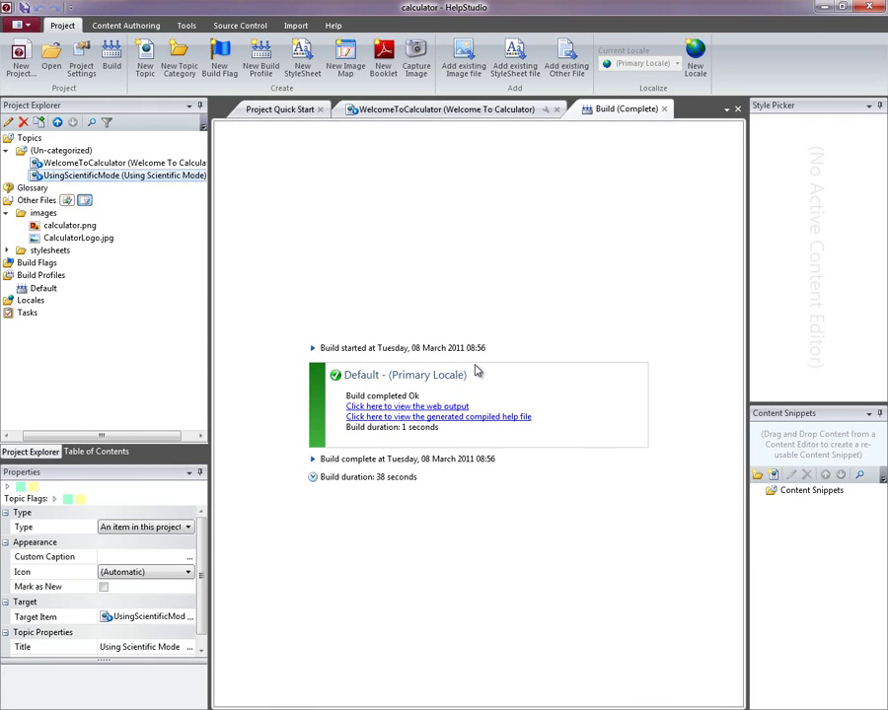
left_click(510, 418)
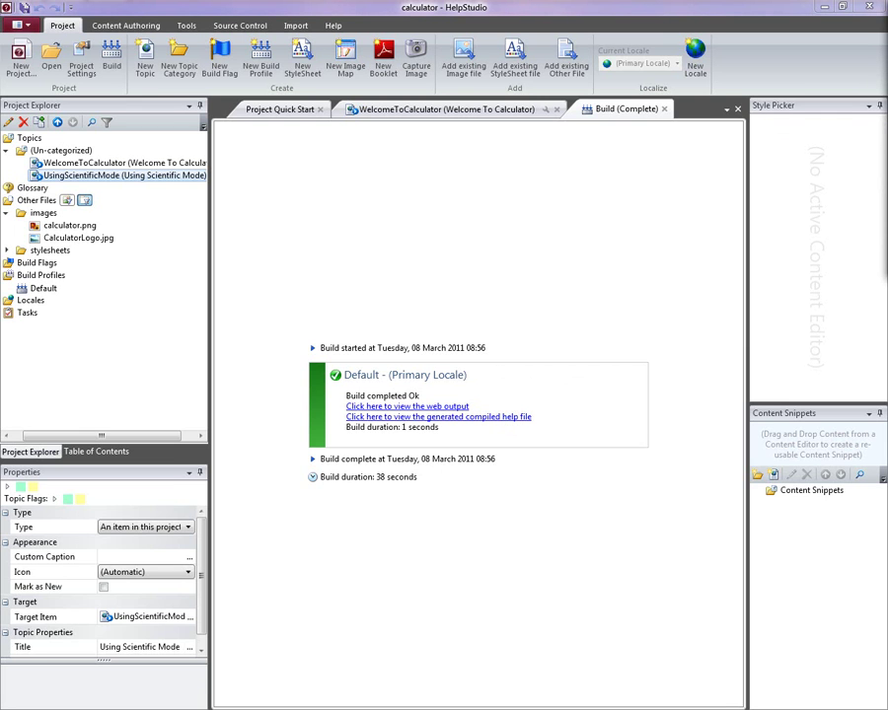
Maximize the compiled help window and check both Calculator topics through its contents, index and search pages.
double_click(449, 99)
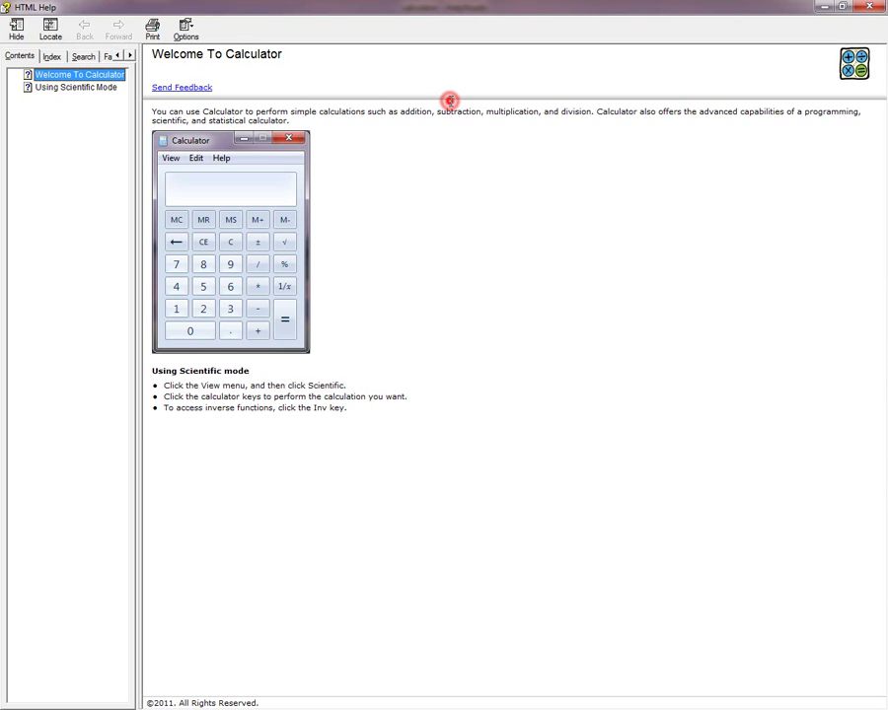
left_click(71, 87)
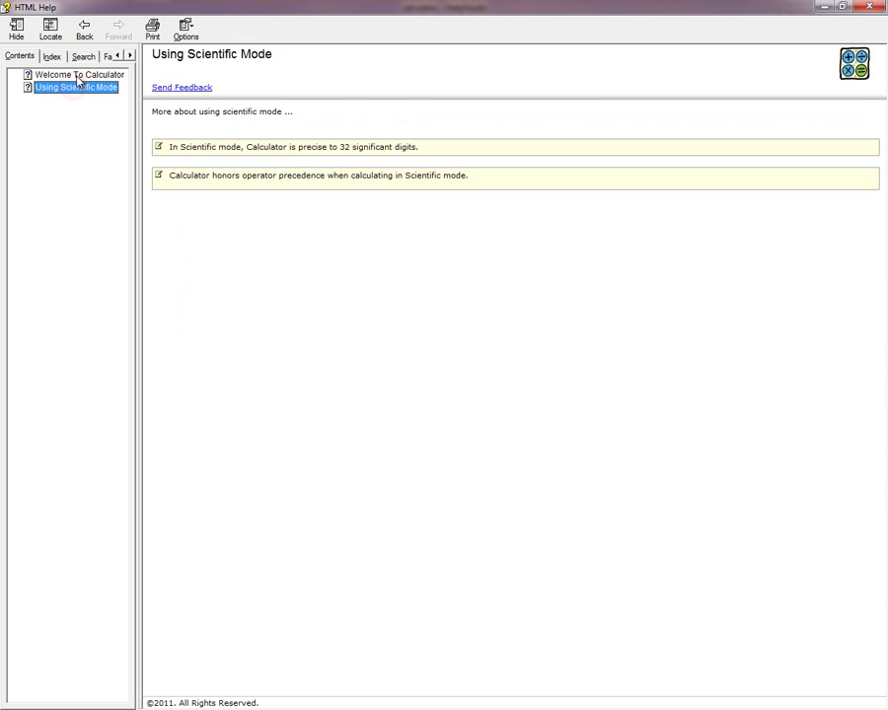
left_click(76, 76)
left_click(51, 56)
left_click(45, 121)
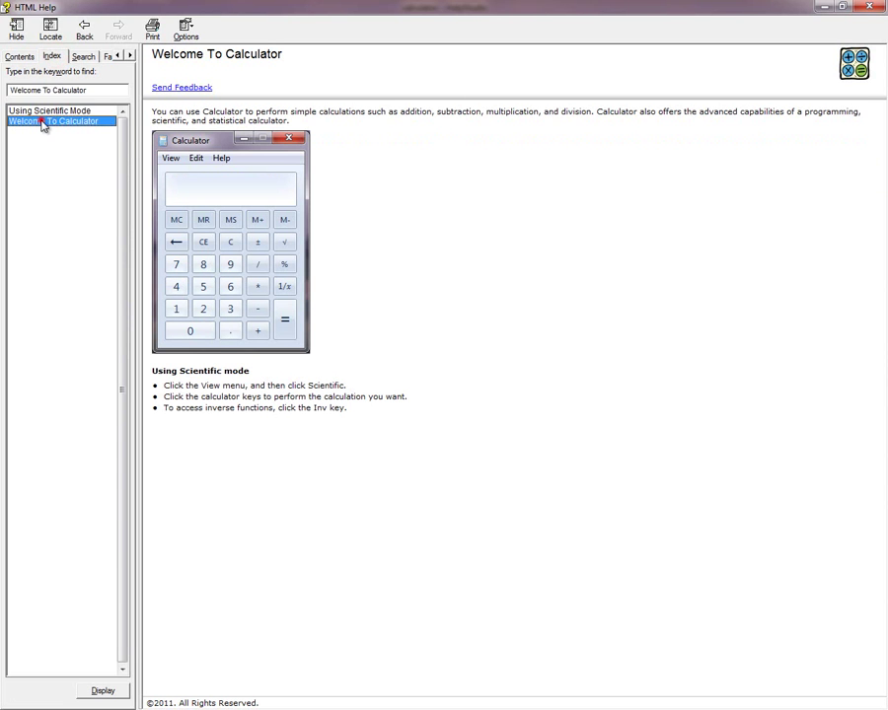
left_click(45, 112)
left_click(52, 121)
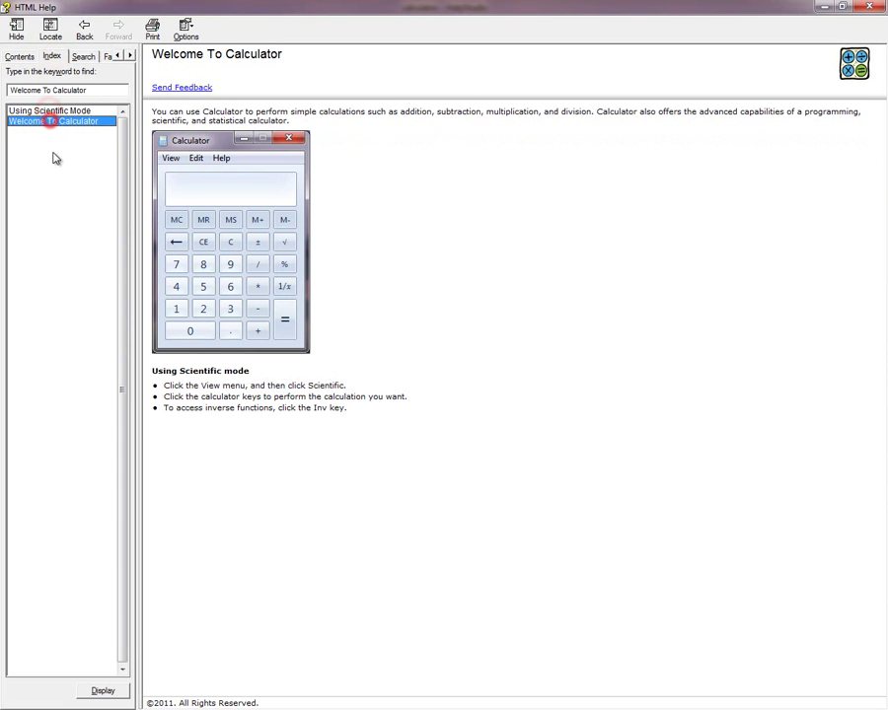
left_click(83, 56)
left_click(19, 56)
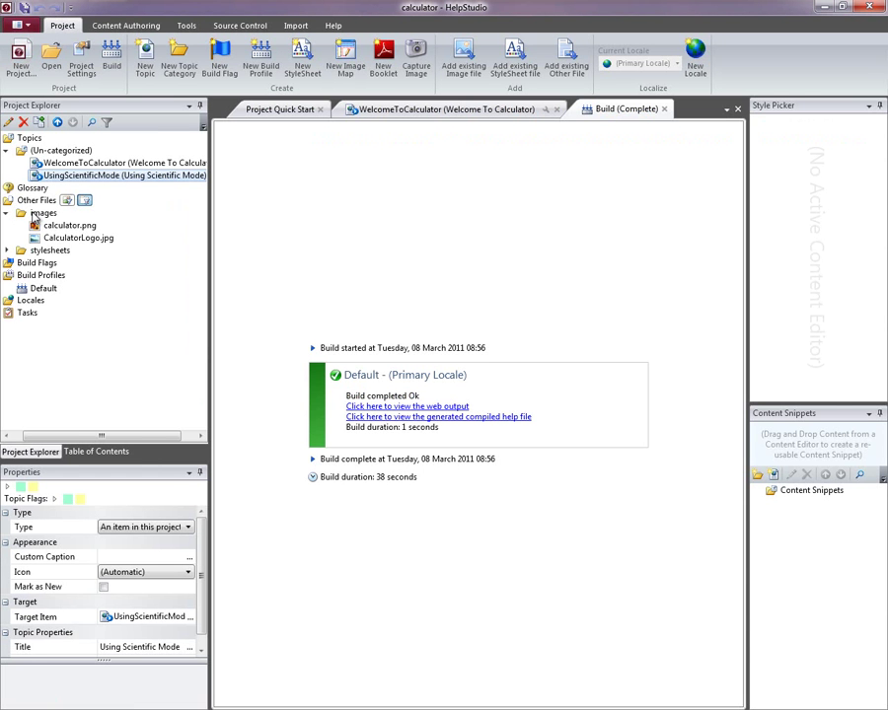
Open the Default build profile and rename it Standard.
left_click(119, 163)
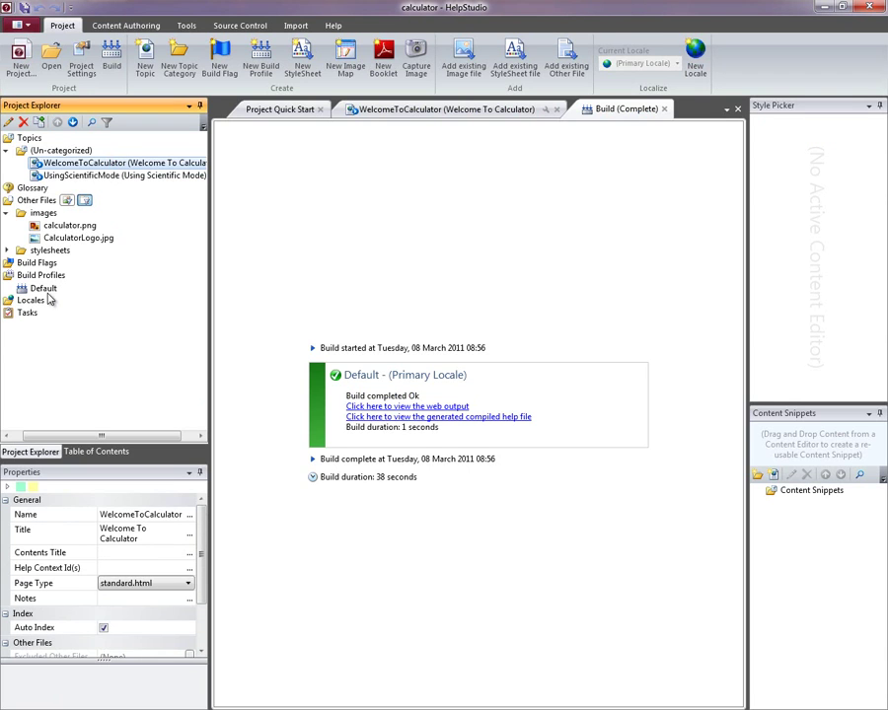
double_click(43, 288)
left_click_drag(499, 138, 367, 143)
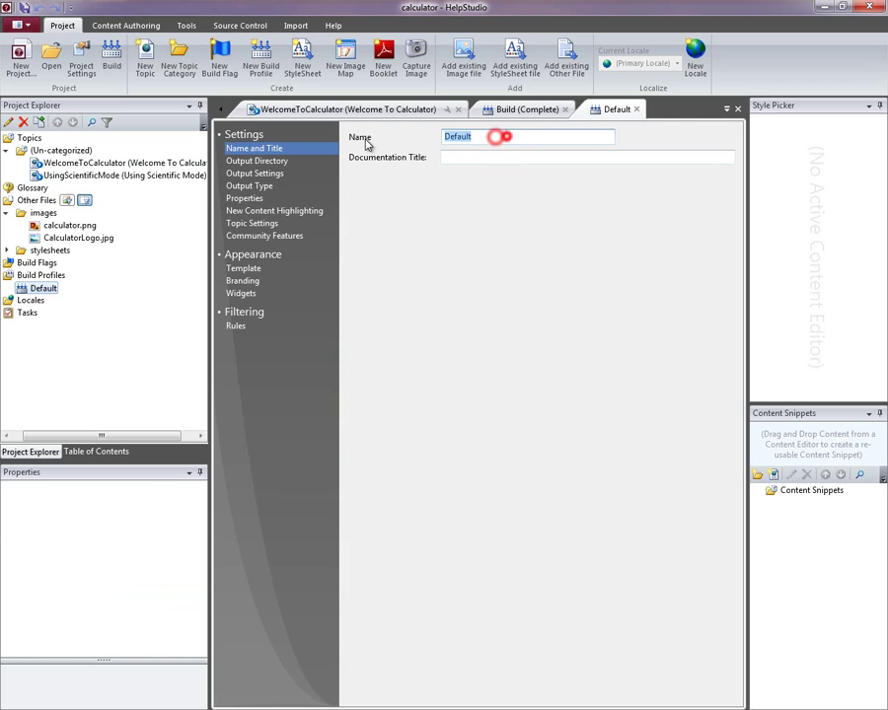
type("Standard")
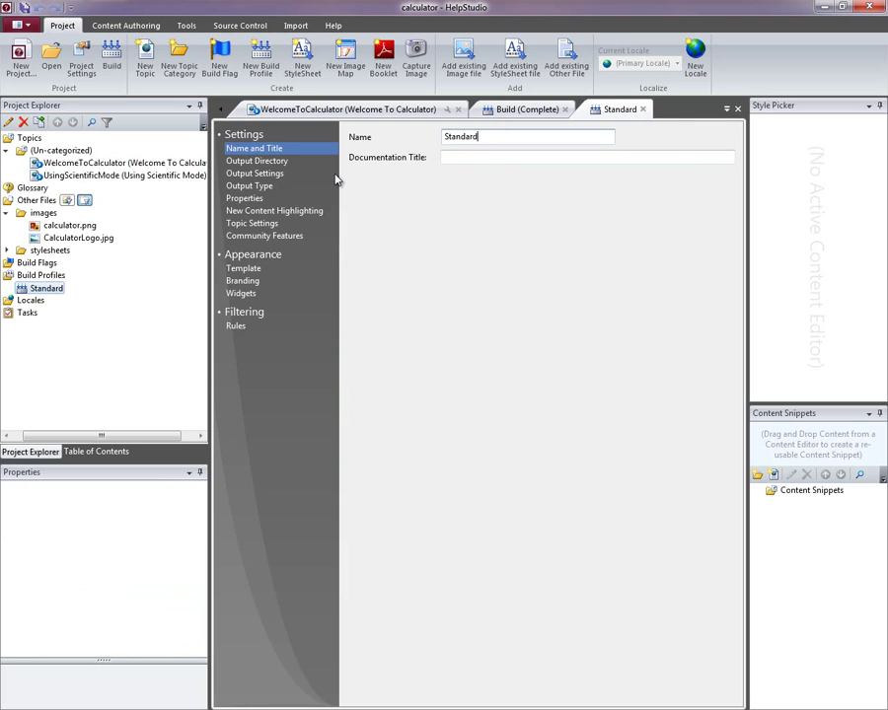
Create a new build flag in the project and name it Standard Edition.
left_click(30, 262)
left_click_drag(51, 434, 40, 433)
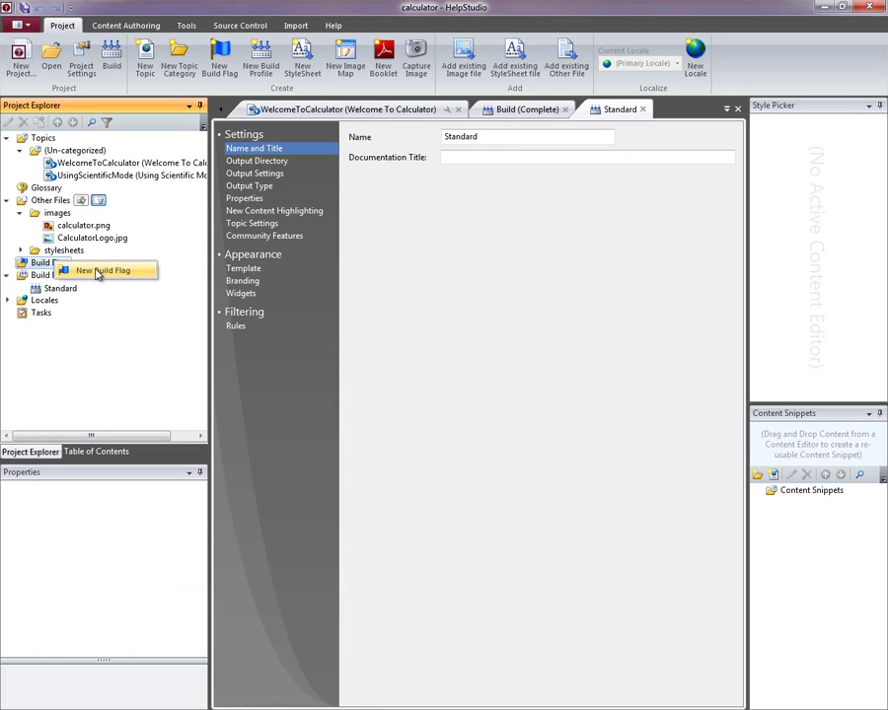
left_click(96, 272)
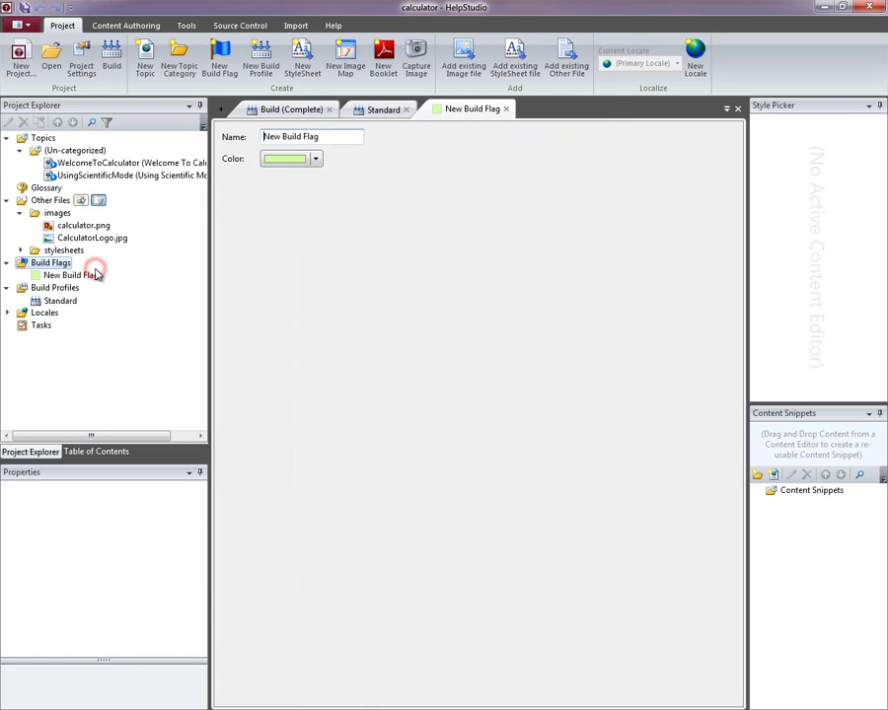
triple_click(291, 140)
type("Standard Ed")
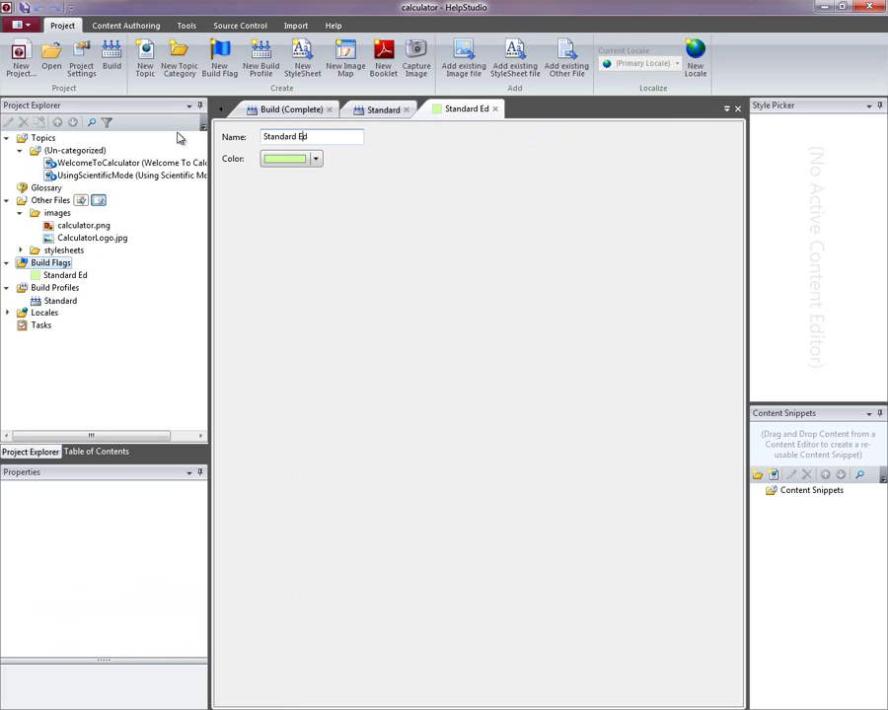
type("ition")
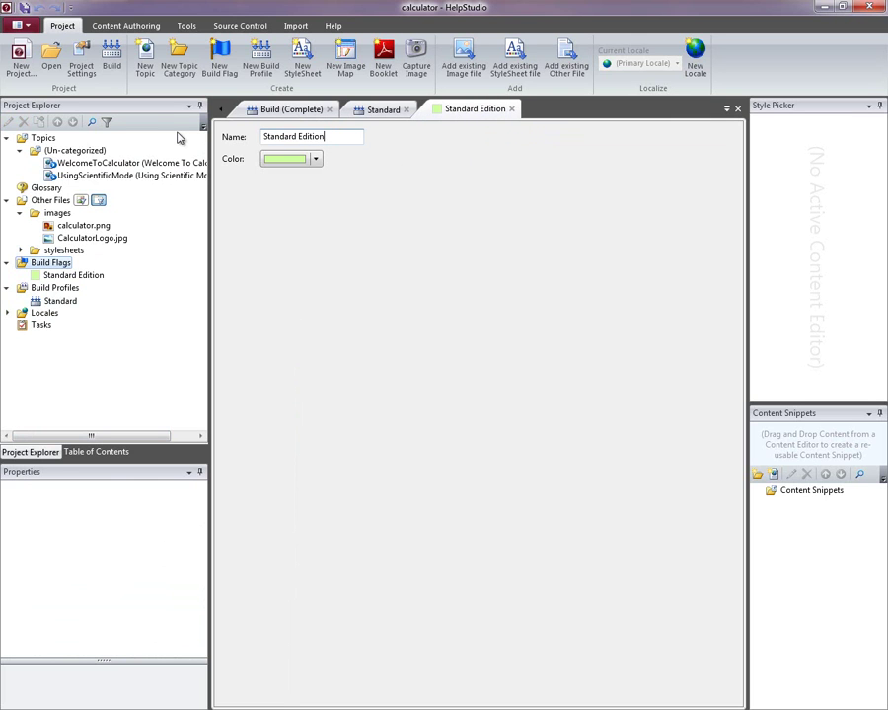
Create a second build flag named Professional Edition, and close both build flag editors.
left_click(219, 57)
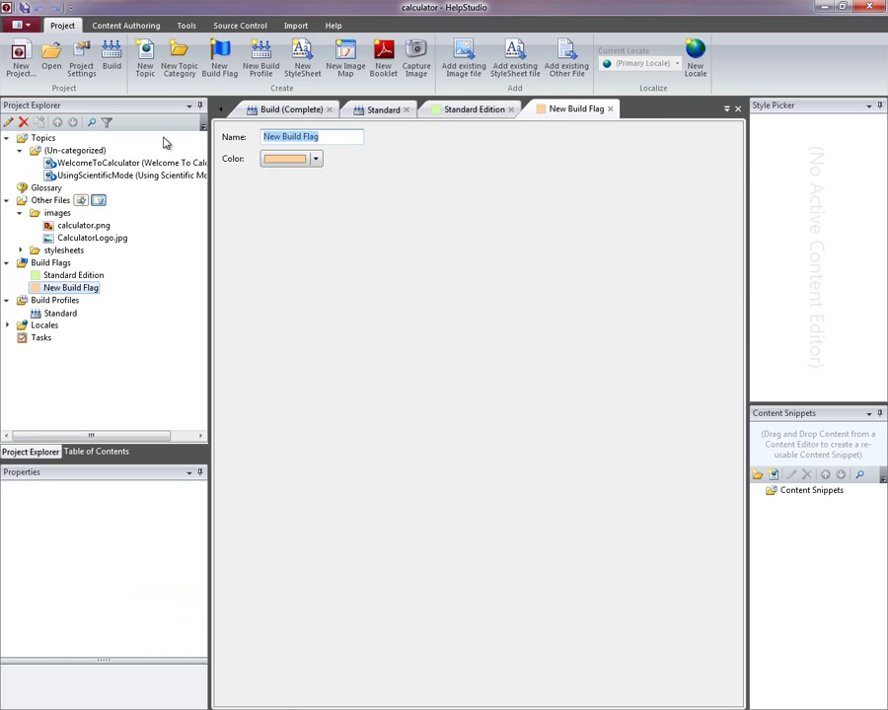
type("Professional Edition")
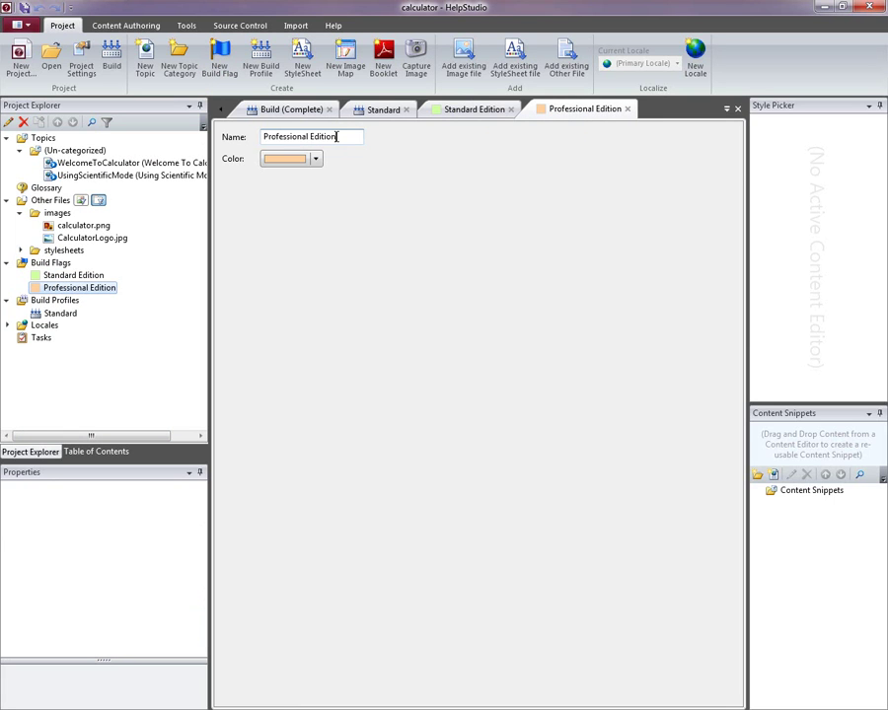
left_click(626, 109)
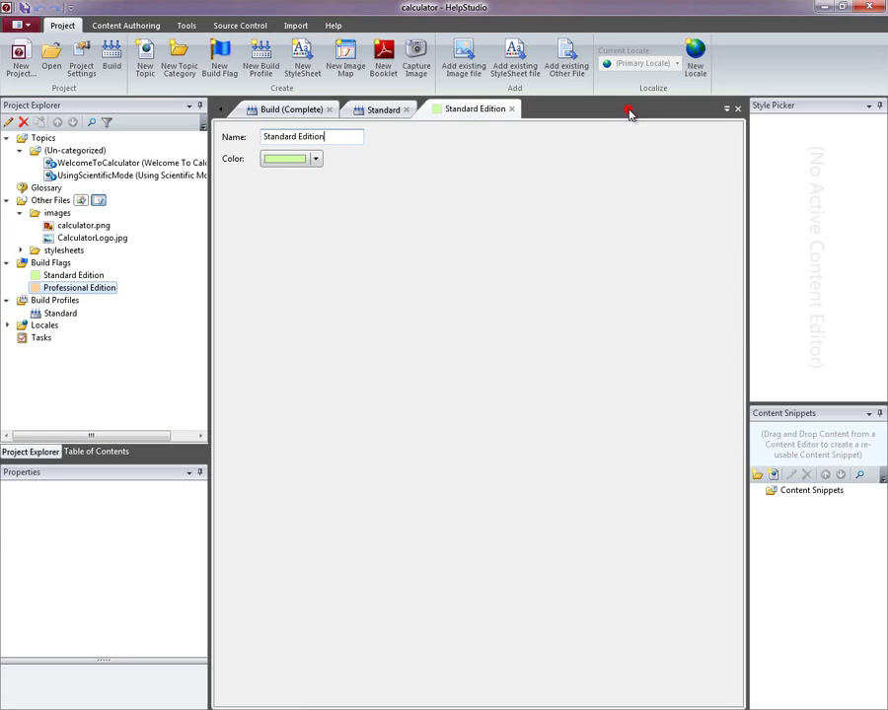
left_click(510, 109)
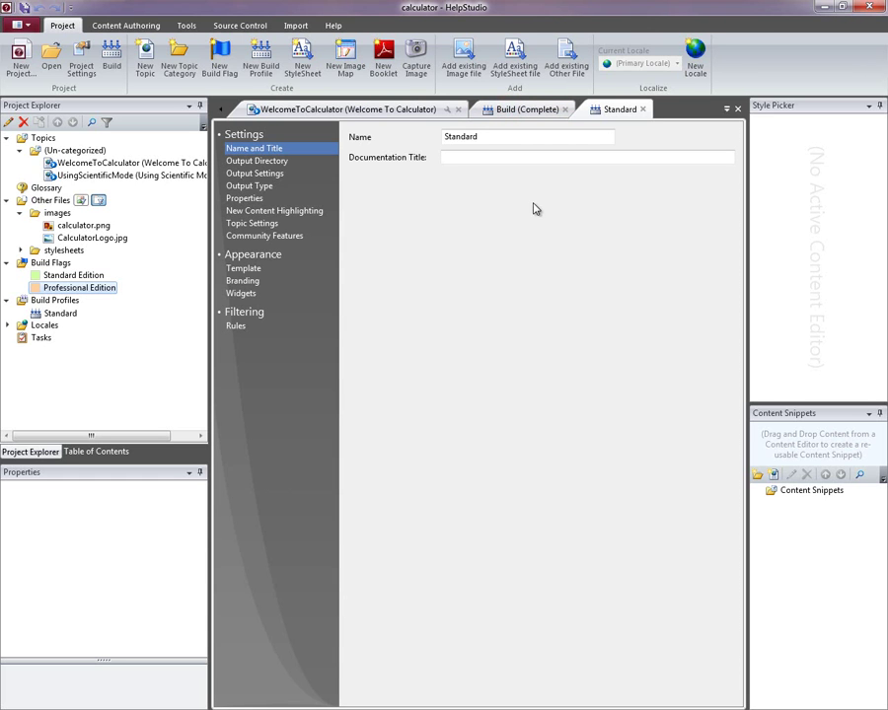
Add a filtering rule to the Standard build profile and set it to One or more Conditions must be True.
left_click(235, 326)
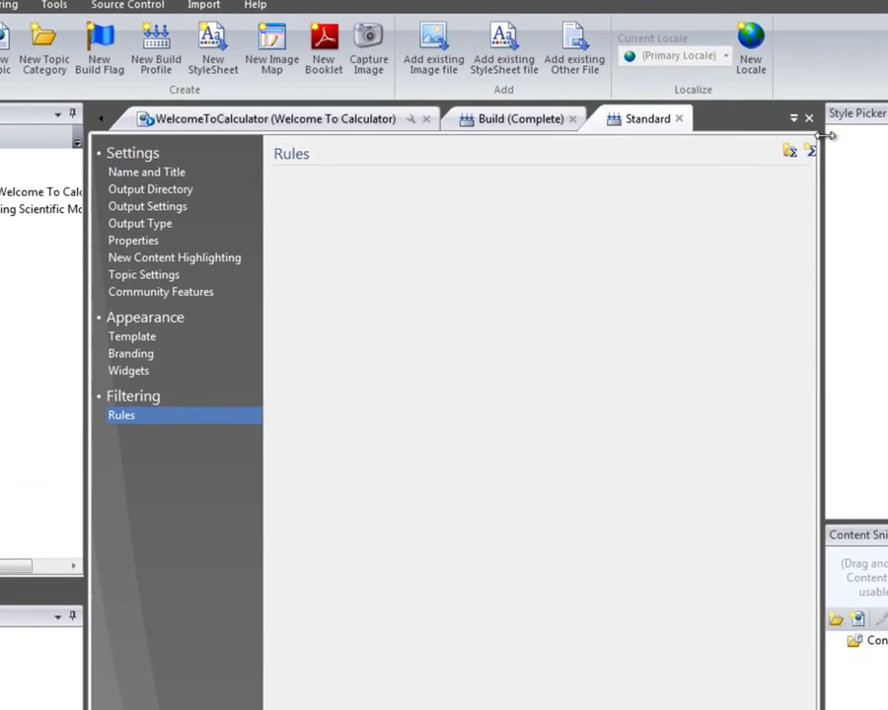
left_click(730, 135)
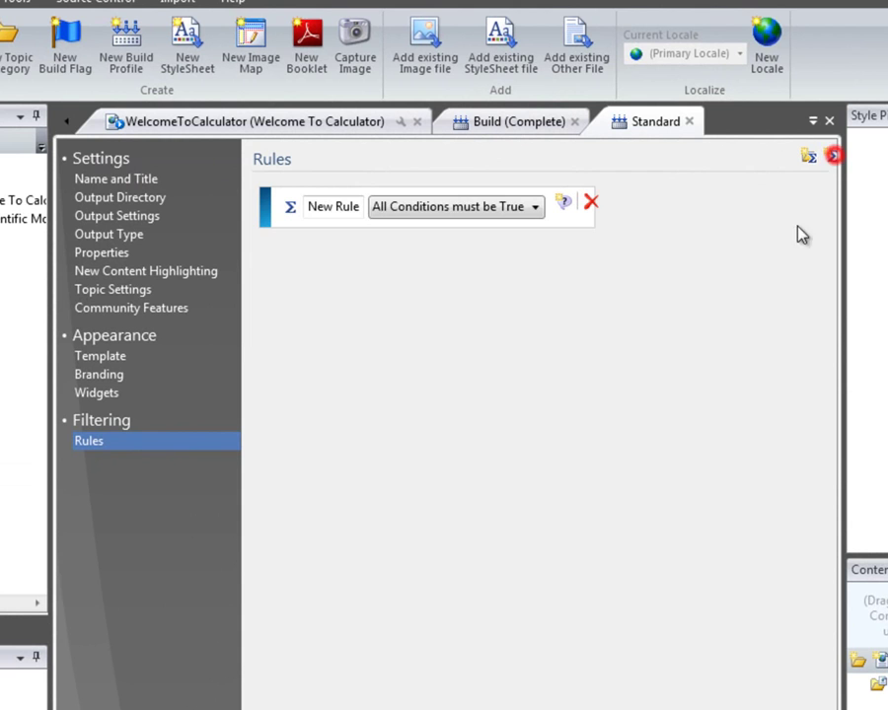
left_click(484, 179)
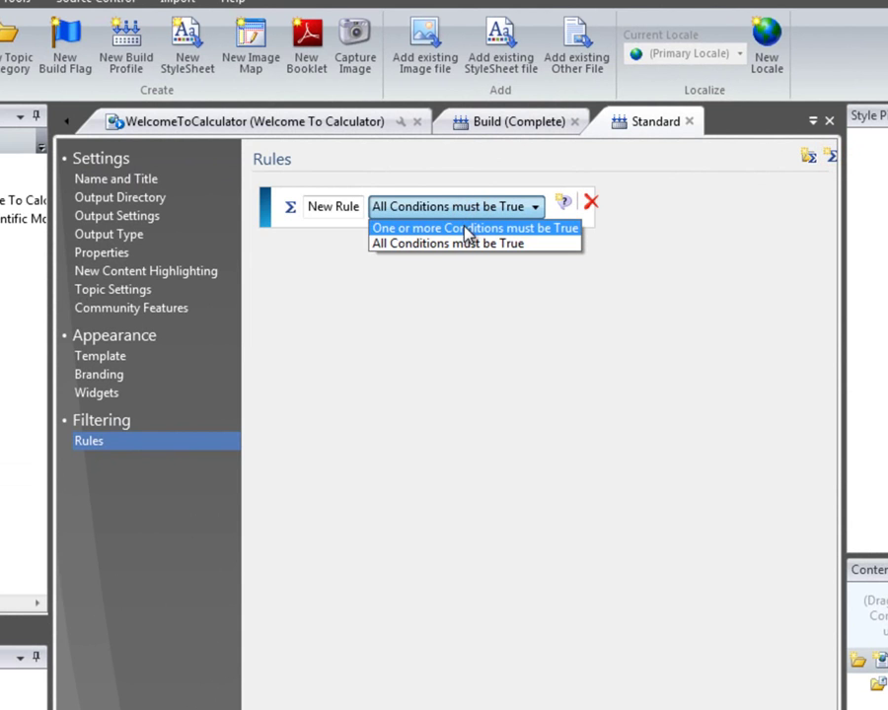
left_click(461, 243)
left_click(531, 206)
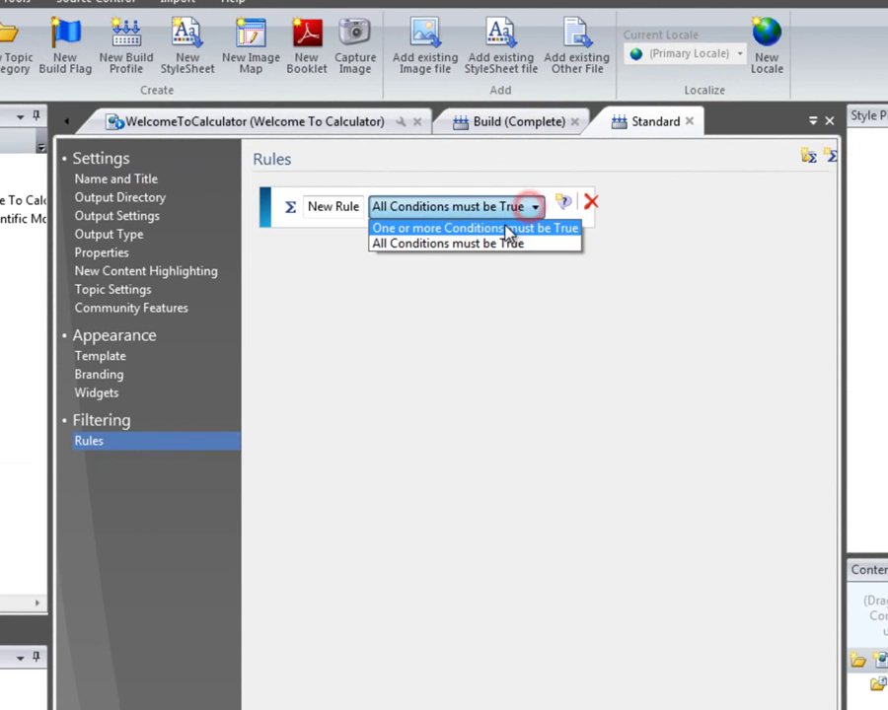
left_click(505, 226)
Add a Build Flag Condition to the rule for the Standard Edition flag and name it Standard Edition Flag.
left_click(627, 207)
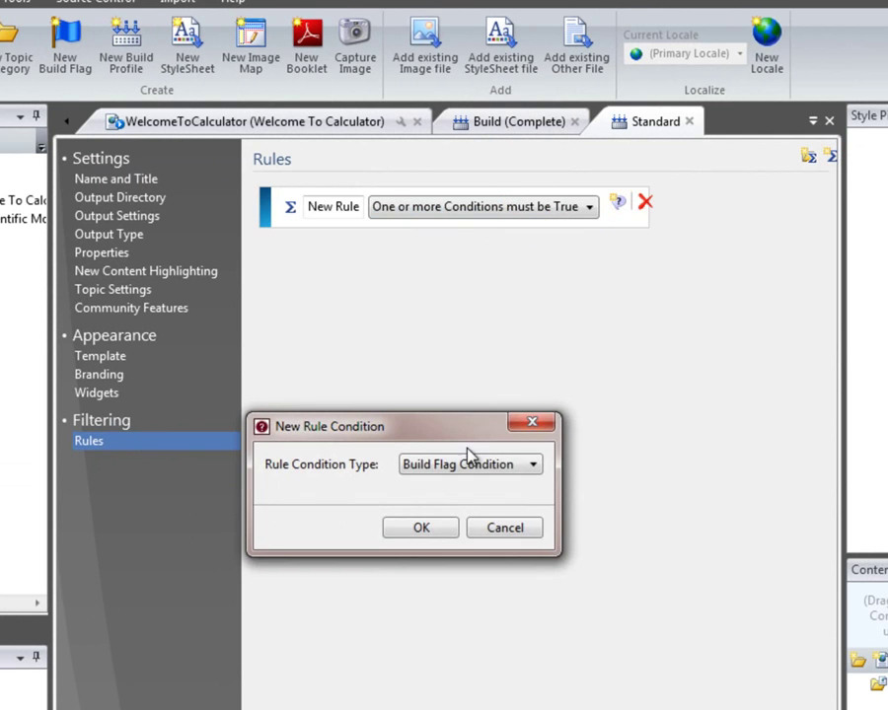
left_click(432, 525)
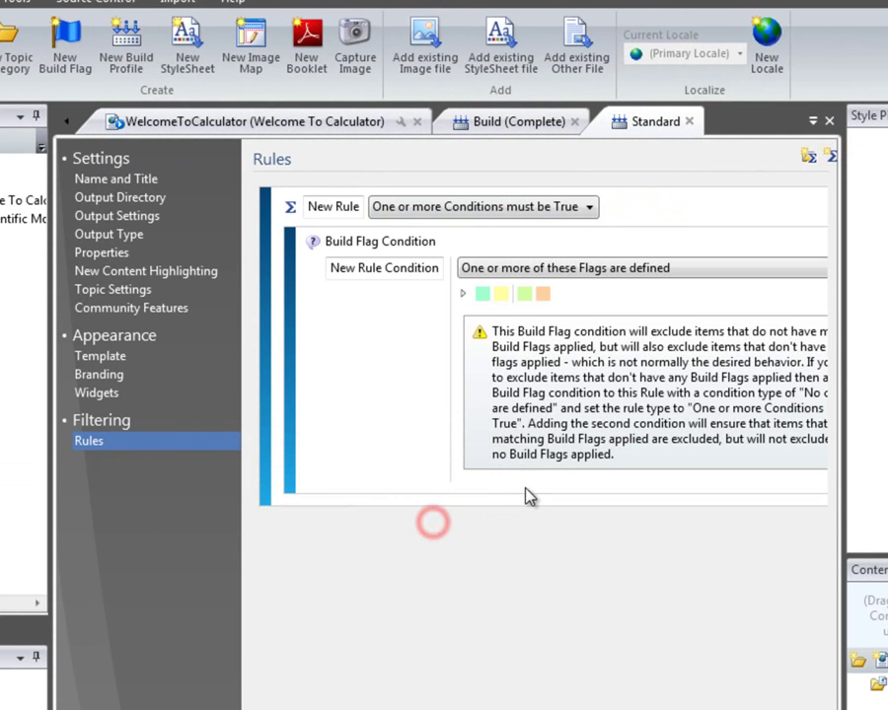
left_click(524, 294)
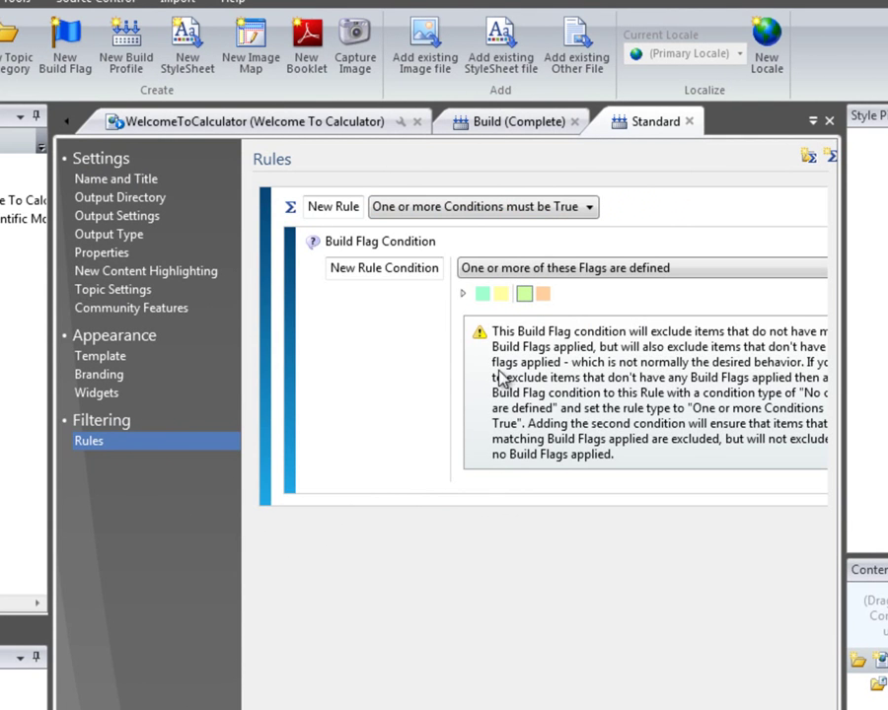
left_click(435, 268)
type("Standard Edition Flag")
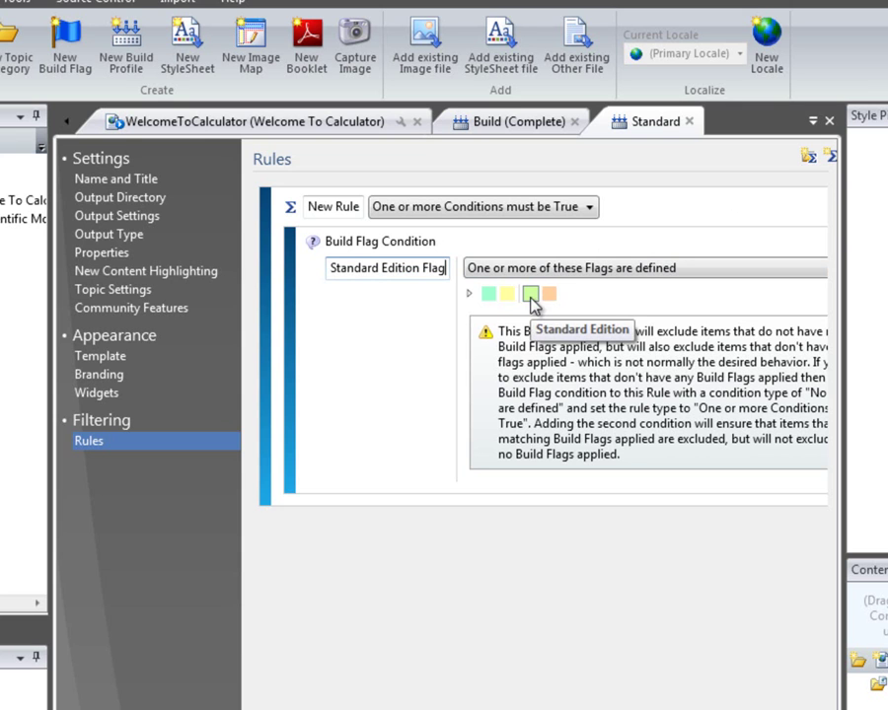
Add a second Build Flag Condition to the rule, set to No custom Flags are defined, and name it No Custom Flags.
left_click(828, 277)
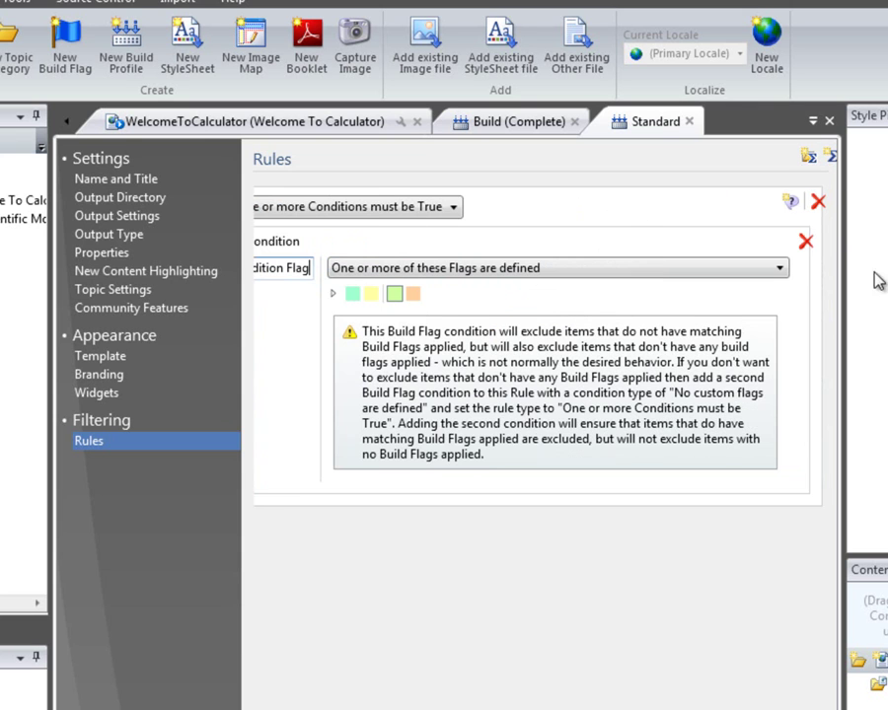
left_click(791, 204)
left_click(421, 527)
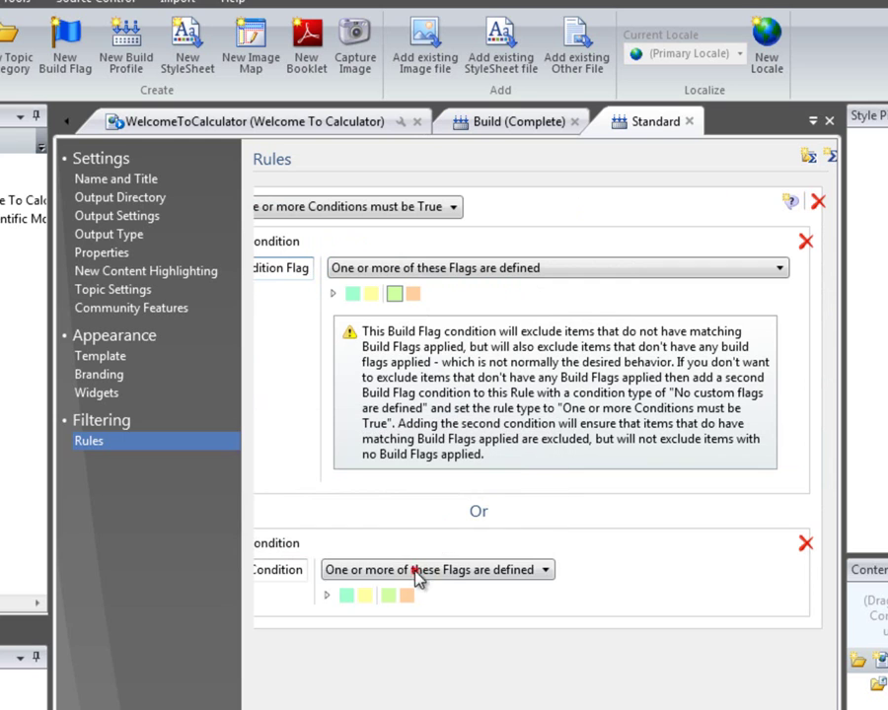
left_click(416, 577)
left_click(400, 634)
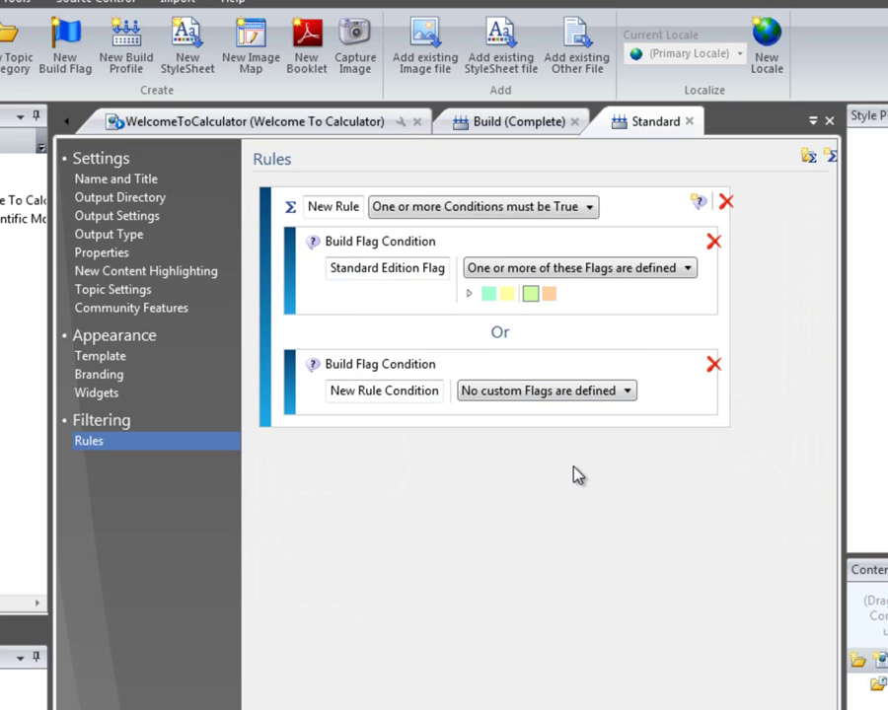
left_click(440, 391)
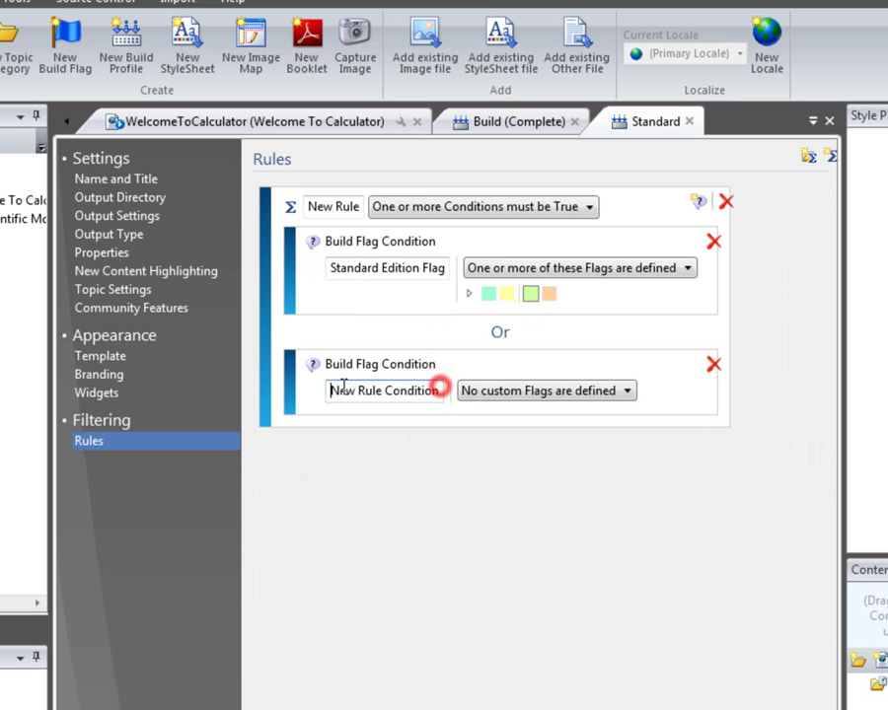
triple_click(344, 391)
type("No Custom Flags")
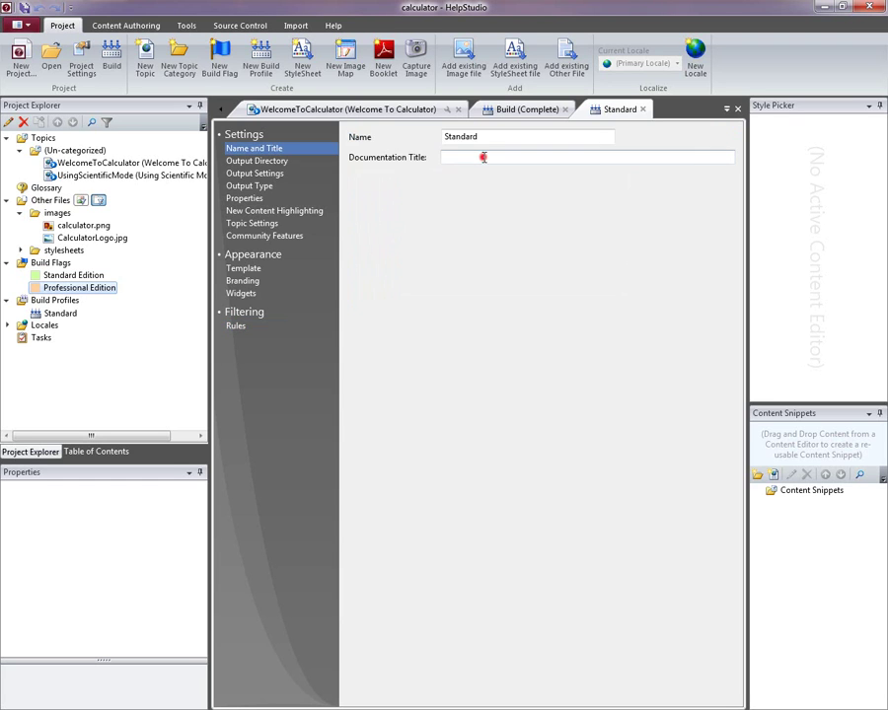
Set the Standard build profile's documentation title to Standard Edition and close the profile.
left_click(483, 157)
type("Standard Edition")
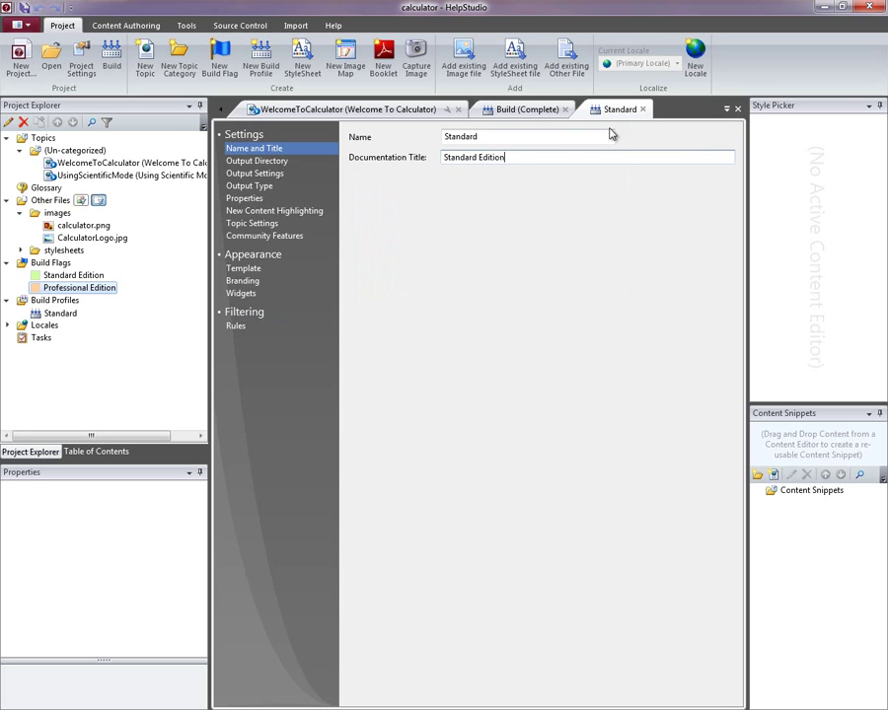
left_click(642, 109)
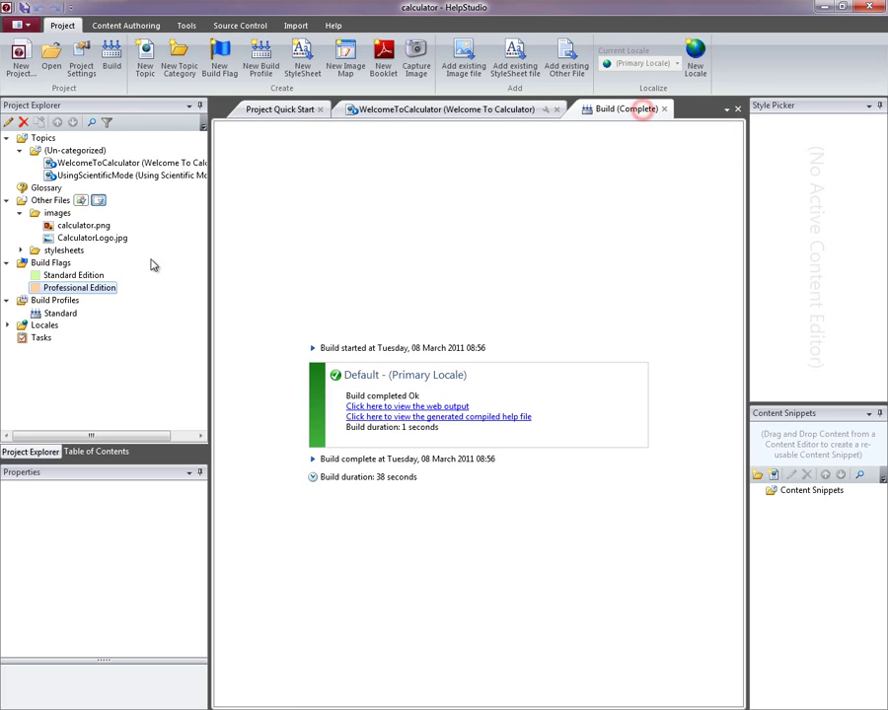
Duplicate the Standard build profile and name the copy Professional.
right_click(59, 314)
left_click(93, 358)
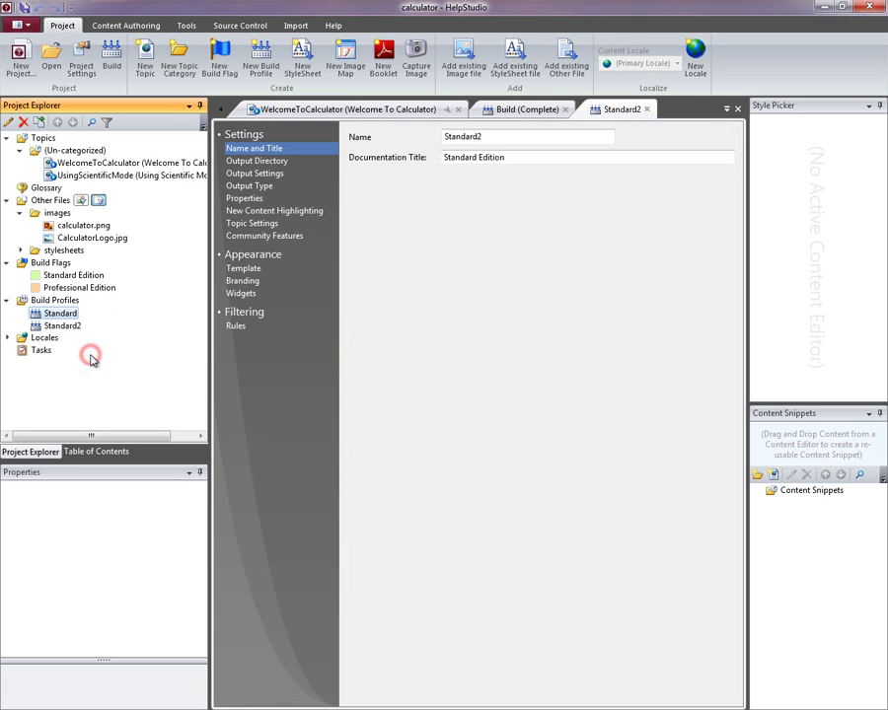
double_click(511, 133)
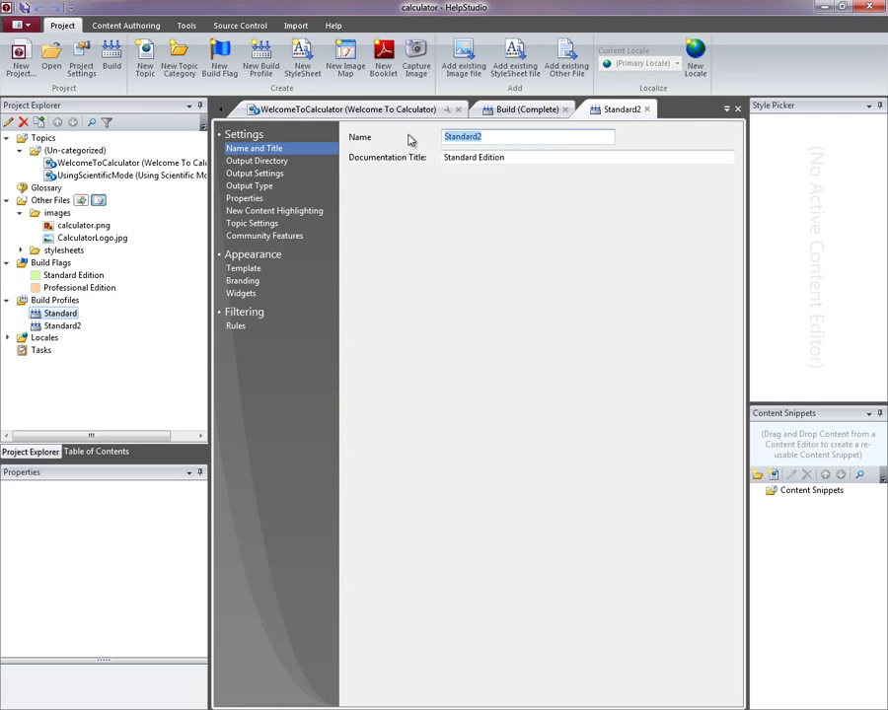
type("Professional Edition")
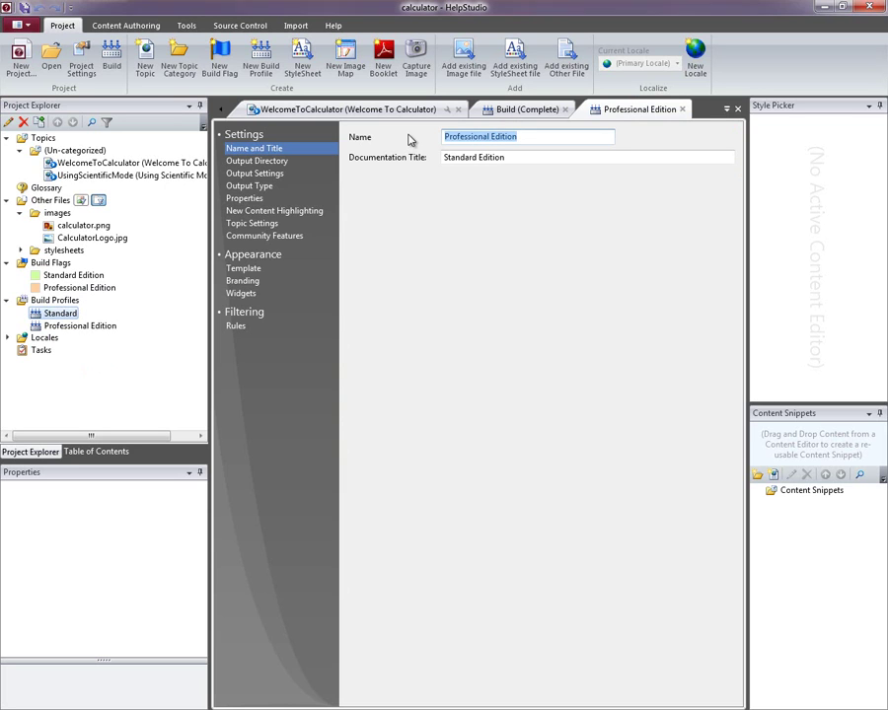
key("BackSpace")
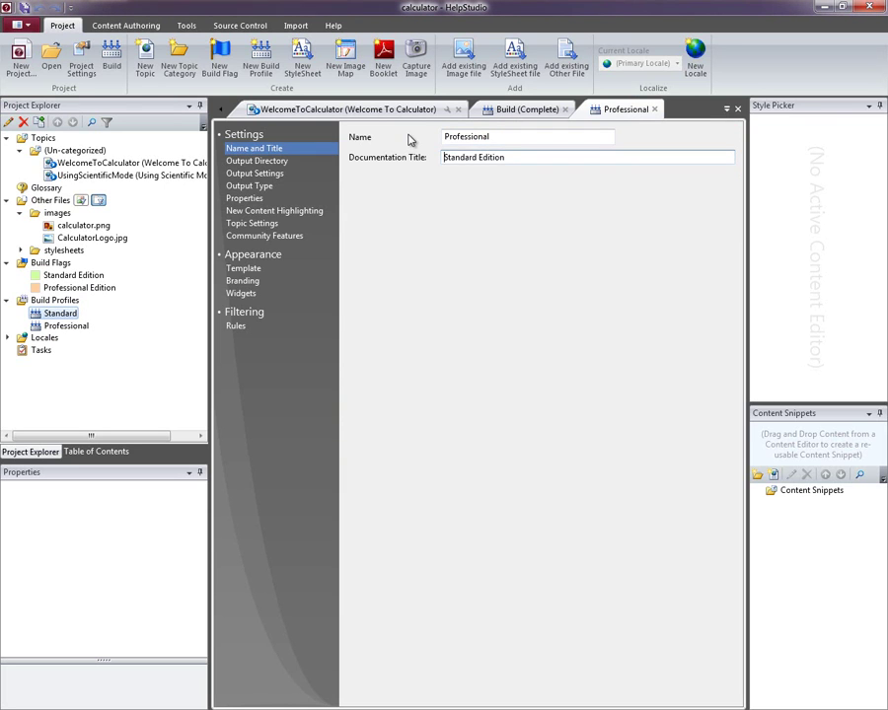
Set the Professional profile's documentation title to Professional Edition and deselect the Standard Edition flag in its first rule condition.
key("Tab")
type("Professional Edition")
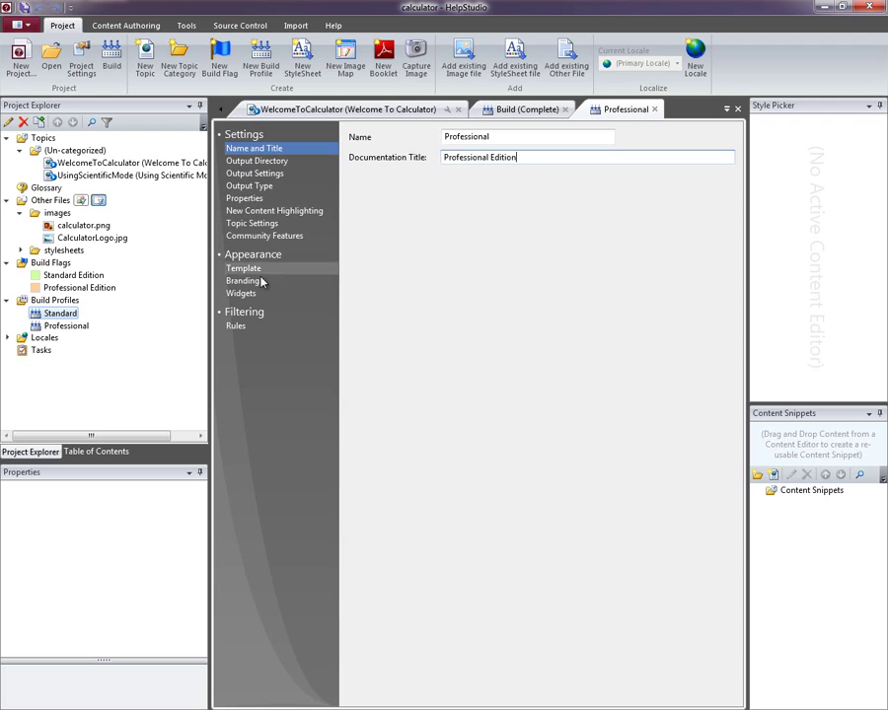
left_click(238, 327)
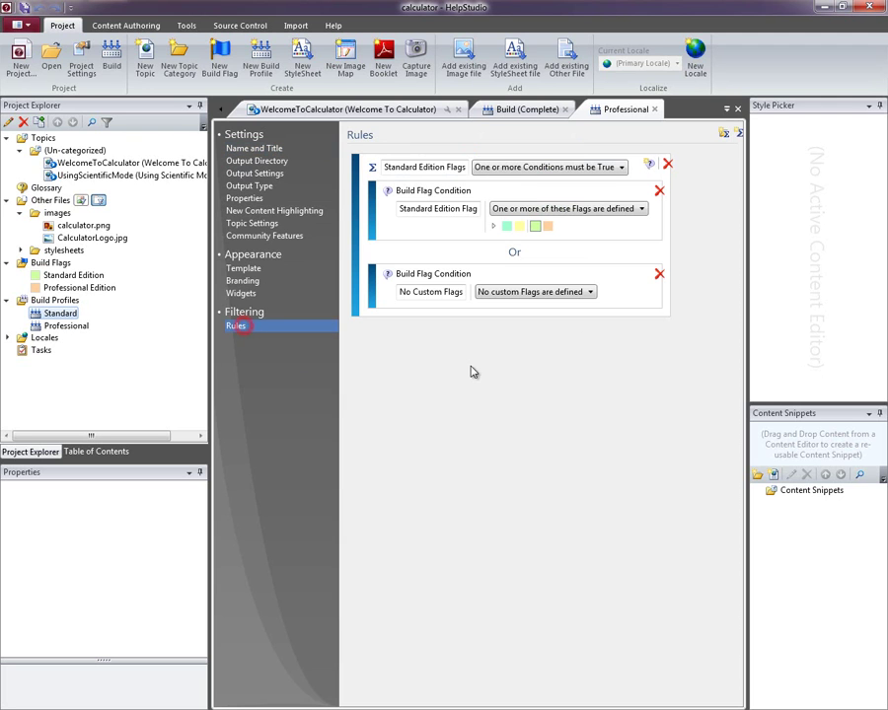
left_click(535, 226)
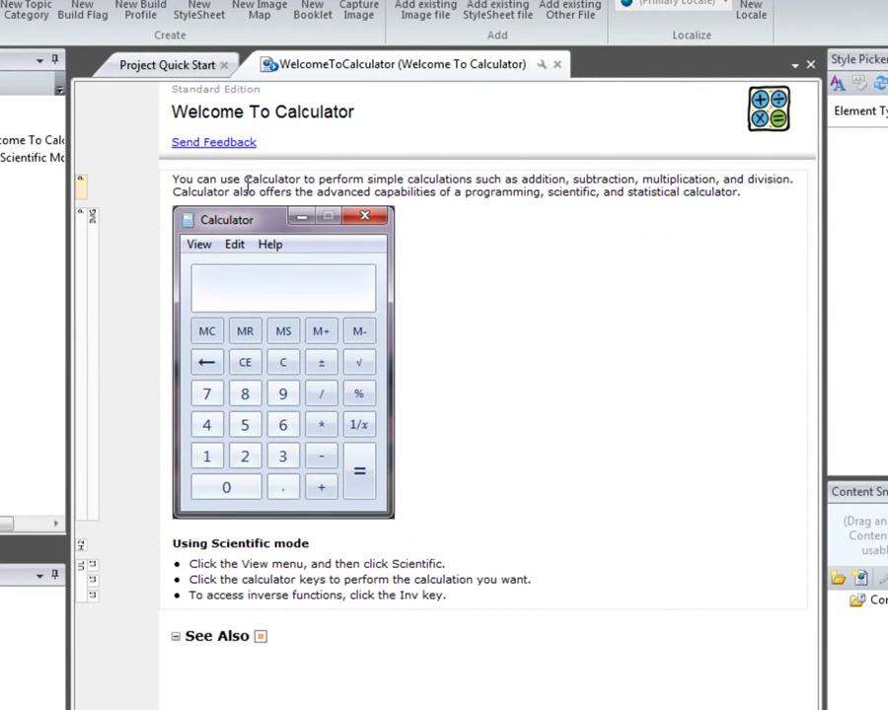
Apply the Professional Edition build flag to the word "scientific," in the introductory paragraph of the Welcome To Calculator topic.
left_click_drag(550, 190, 603, 193)
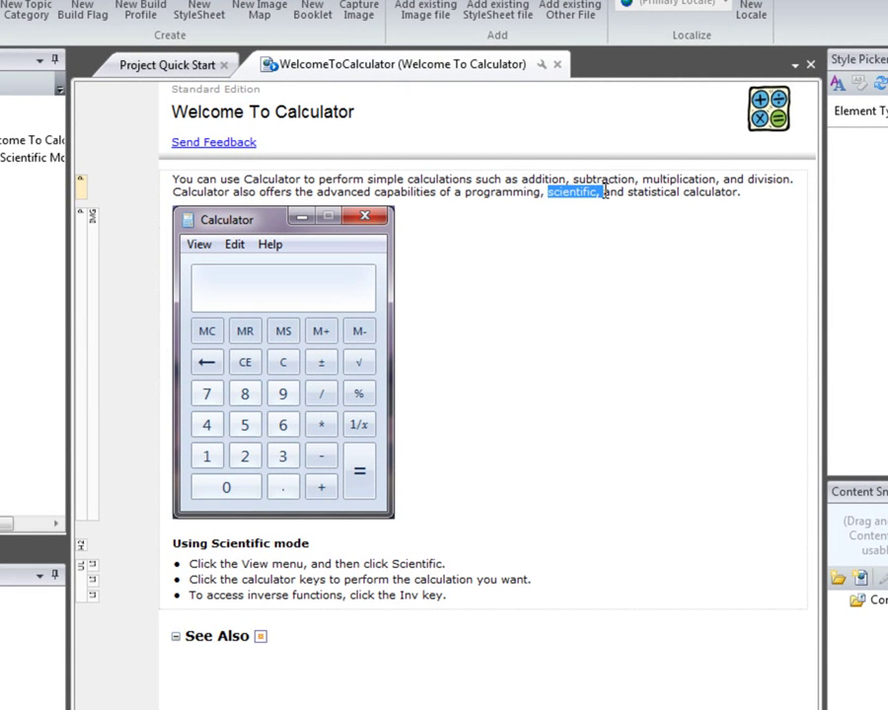
left_click(567, 194)
left_click(549, 193)
left_click_drag(549, 194, 604, 196)
left_click(618, 194)
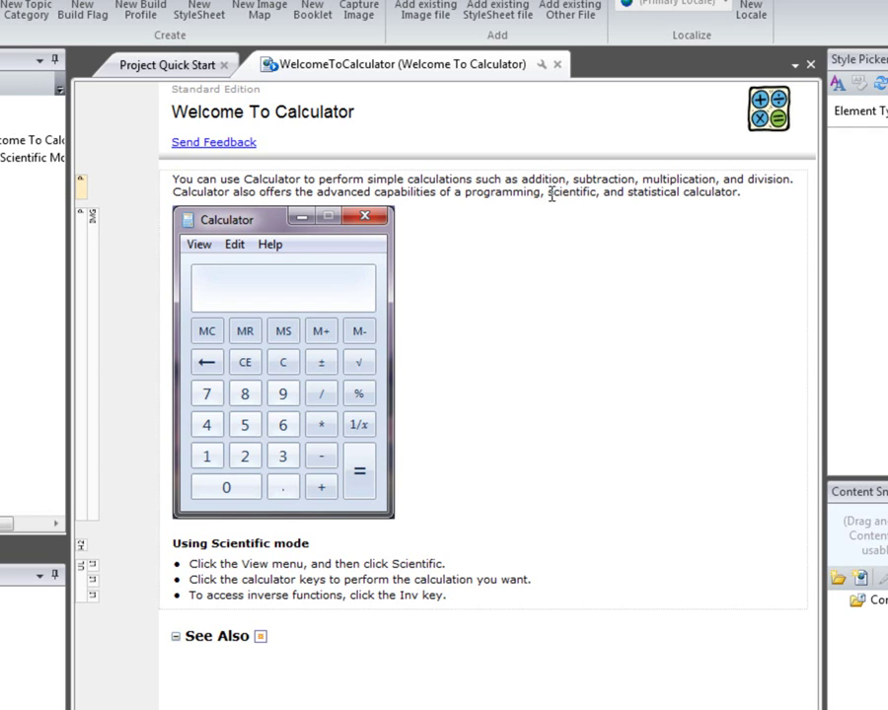
left_click_drag(549, 194, 600, 194)
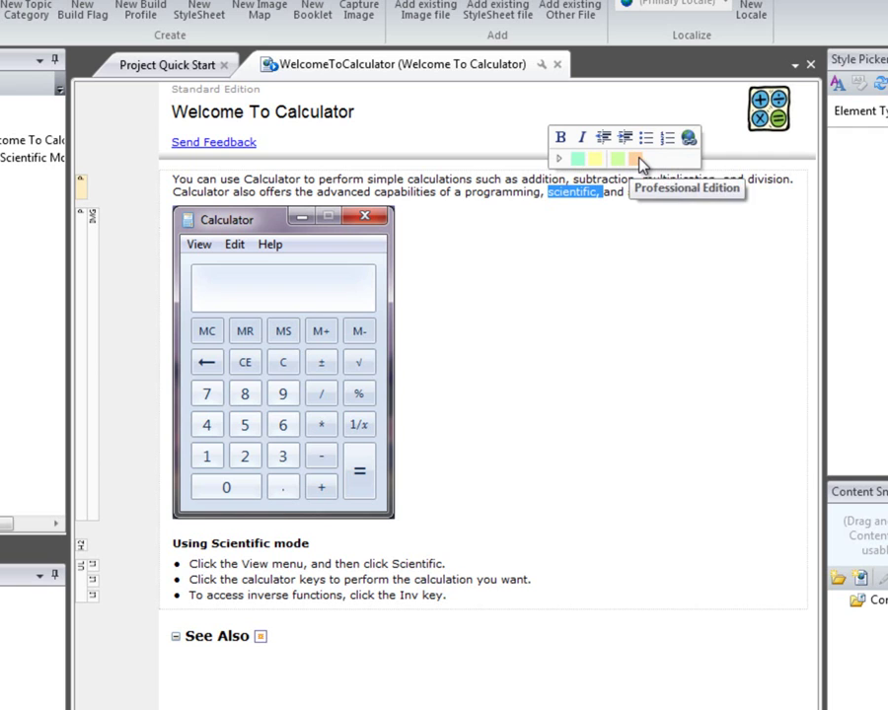
left_click(638, 161)
left_click(641, 196)
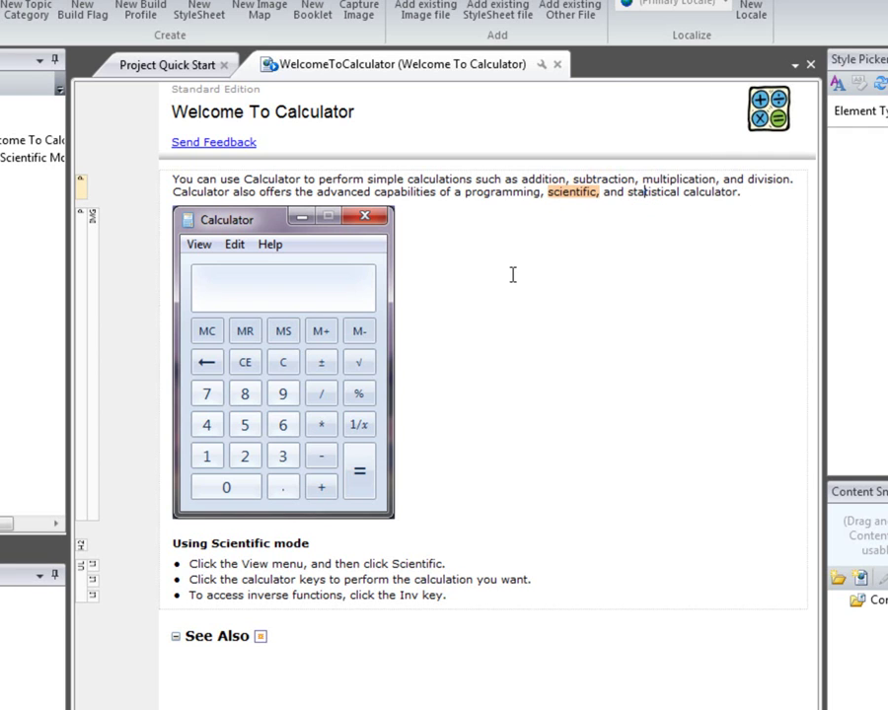
Apply the Professional Edition build flag to the Using Scientific mode heading and its bulleted list.
left_click_drag(174, 540, 506, 589)
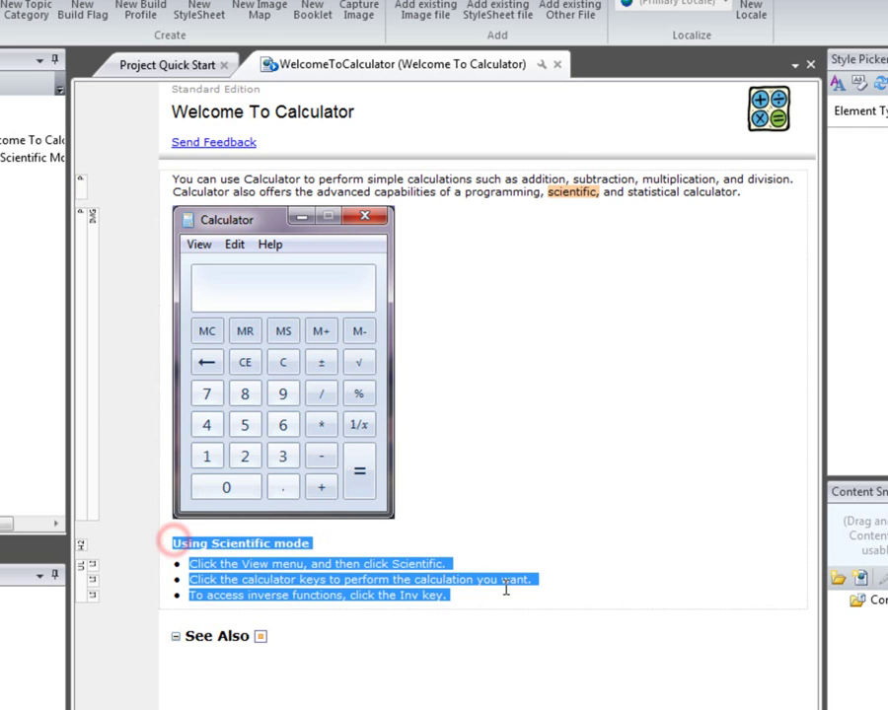
left_click_drag(412, 565, 414, 567)
right_click(414, 567)
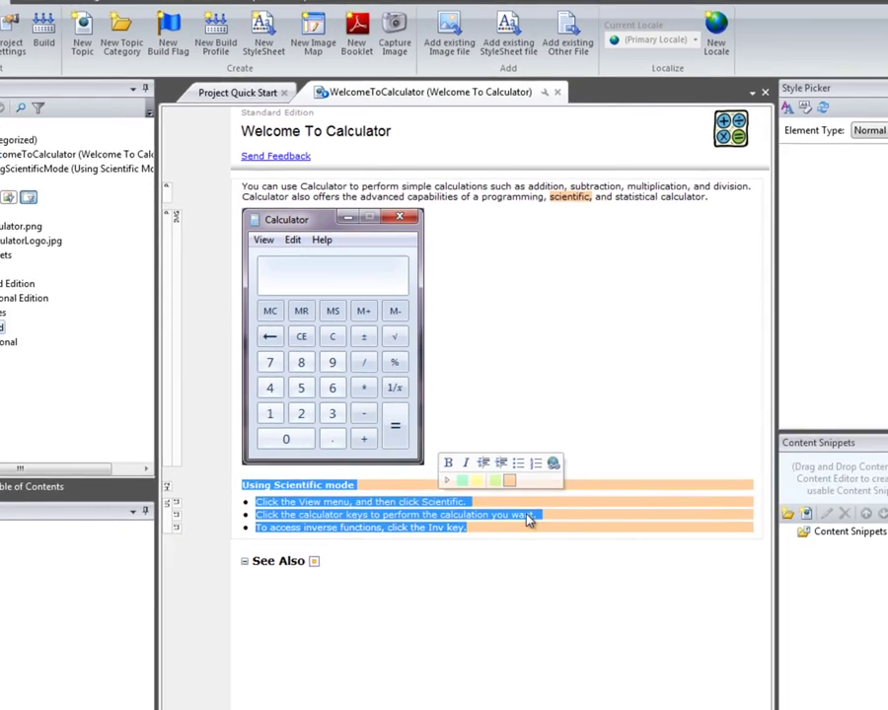
left_click(485, 579)
Preview the Welcome To Calculator topic under the Standard and Professional profiles, ending on Professional, and return to the design view.
left_click(325, 697)
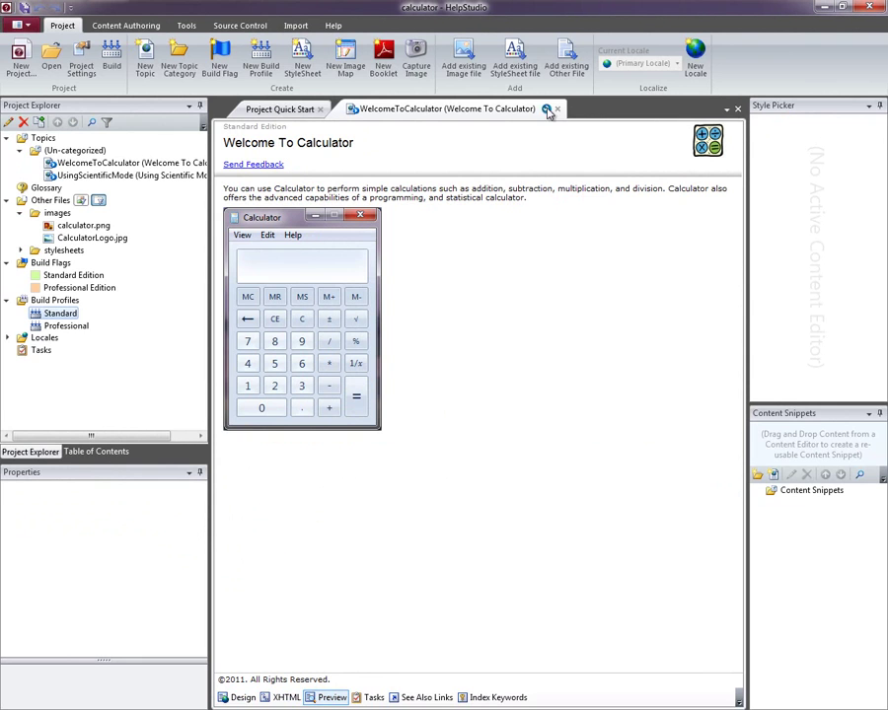
left_click(546, 109)
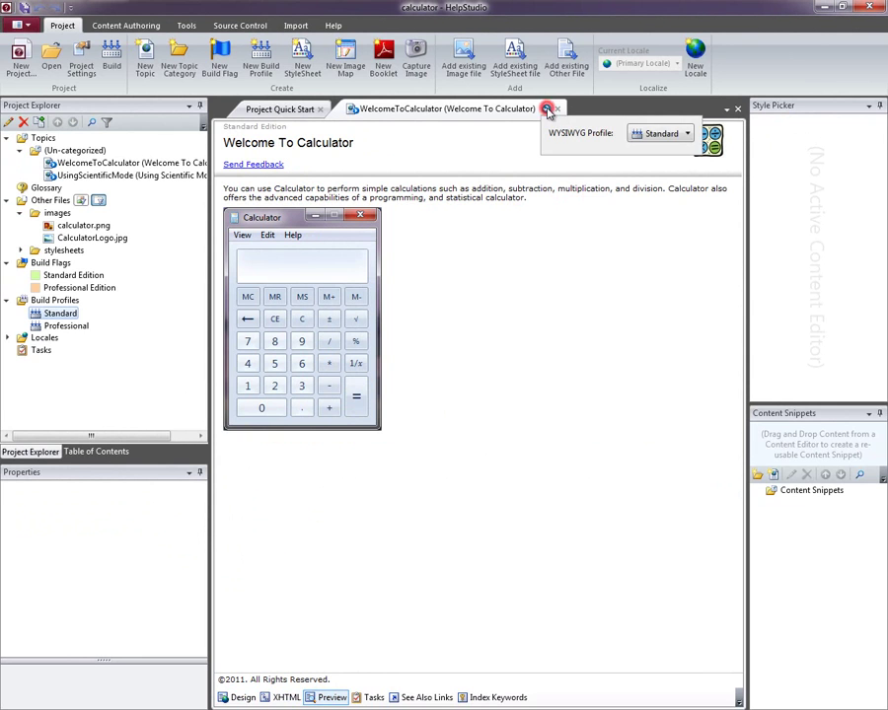
left_click(667, 135)
left_click(664, 166)
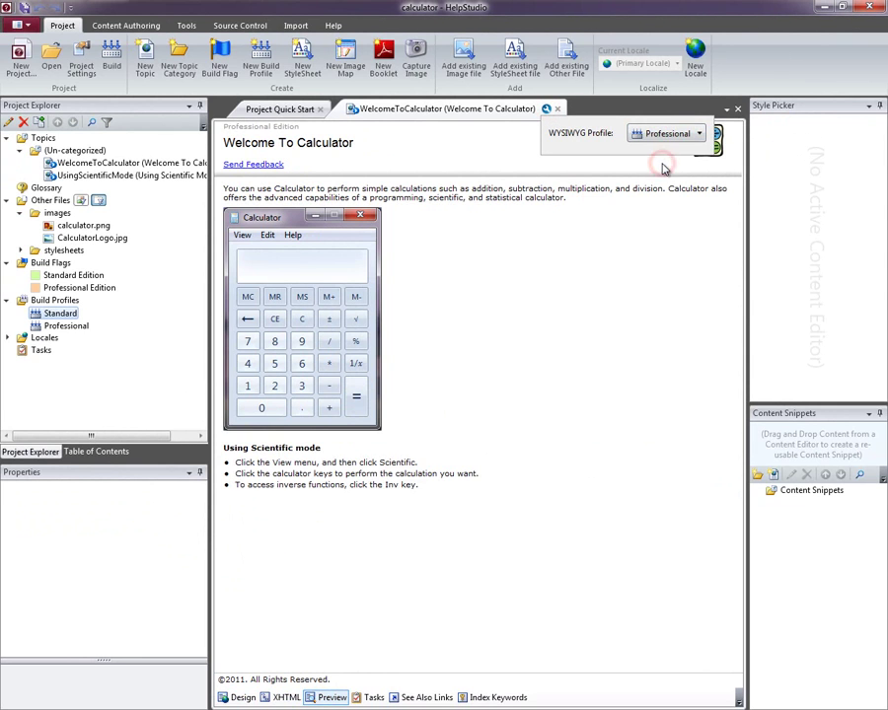
left_click(667, 133)
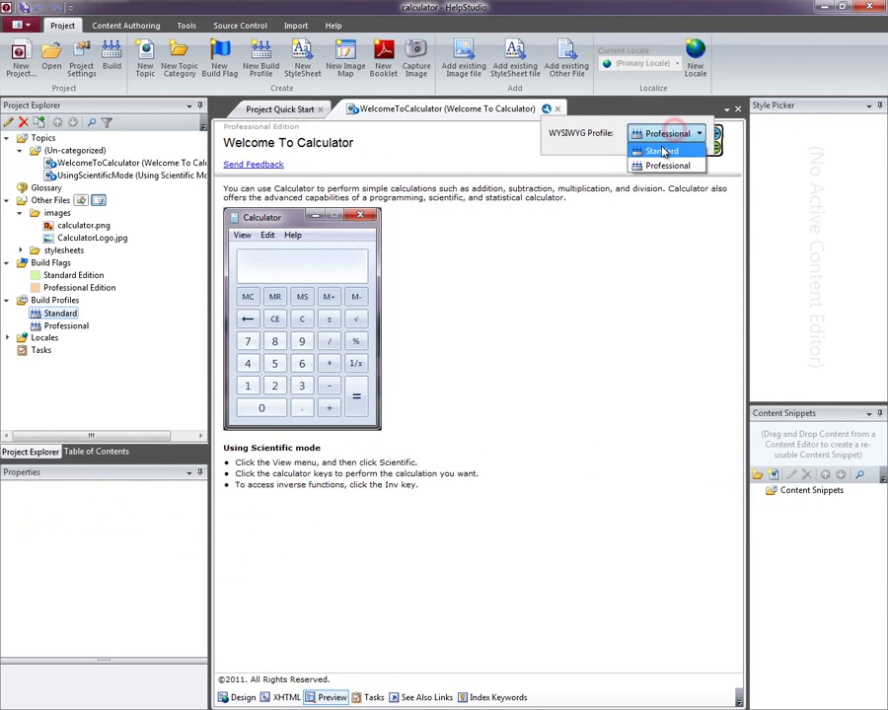
left_click(663, 148)
left_click(666, 135)
left_click(664, 165)
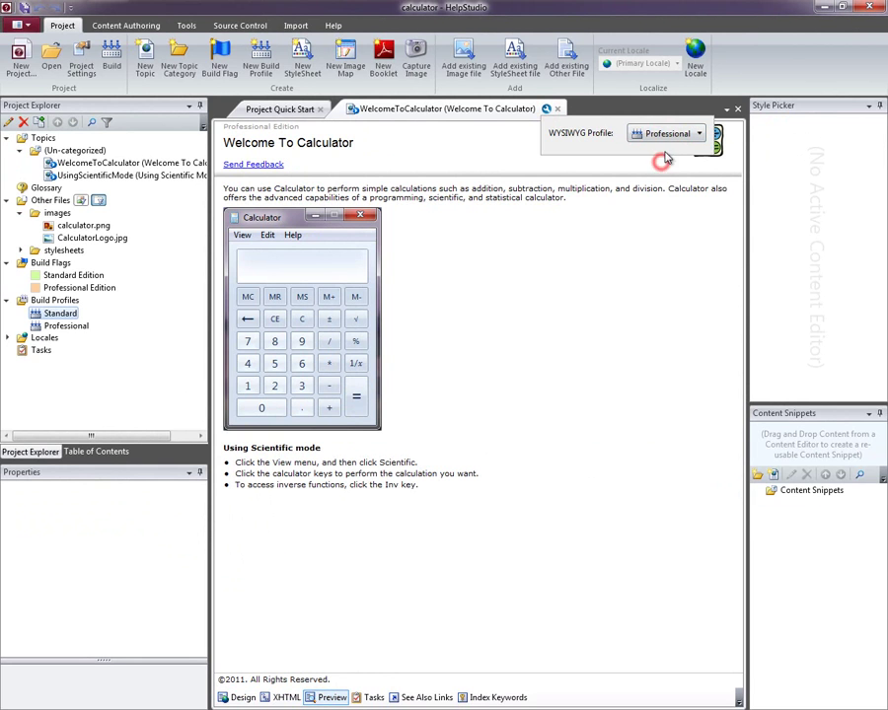
left_click(243, 698)
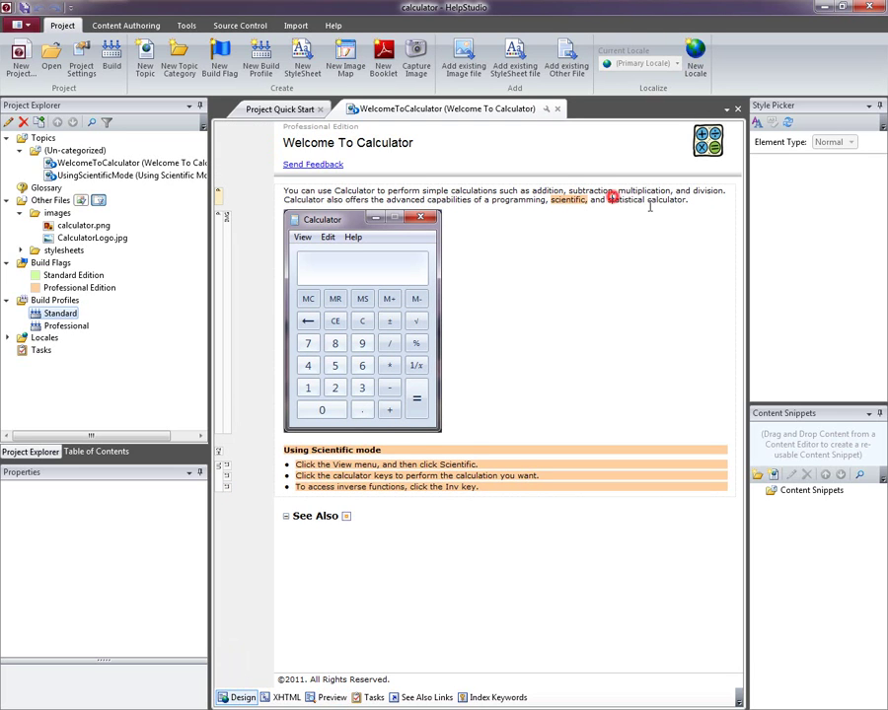
Apply the Professional Edition build flag to the UsingScientificMode topic and check its entry in the table of contents.
left_click(121, 175)
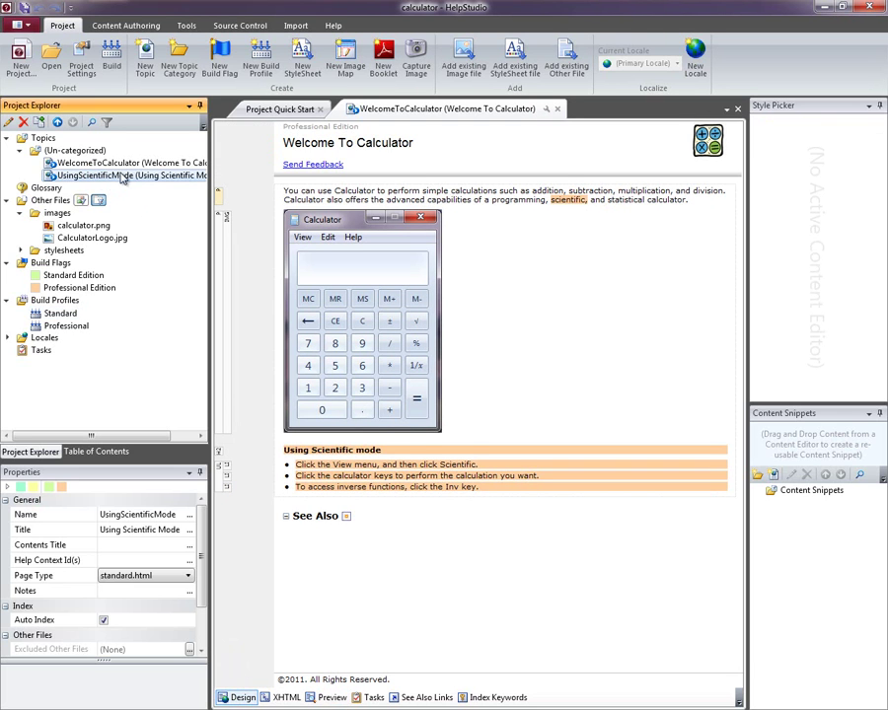
left_click(61, 487)
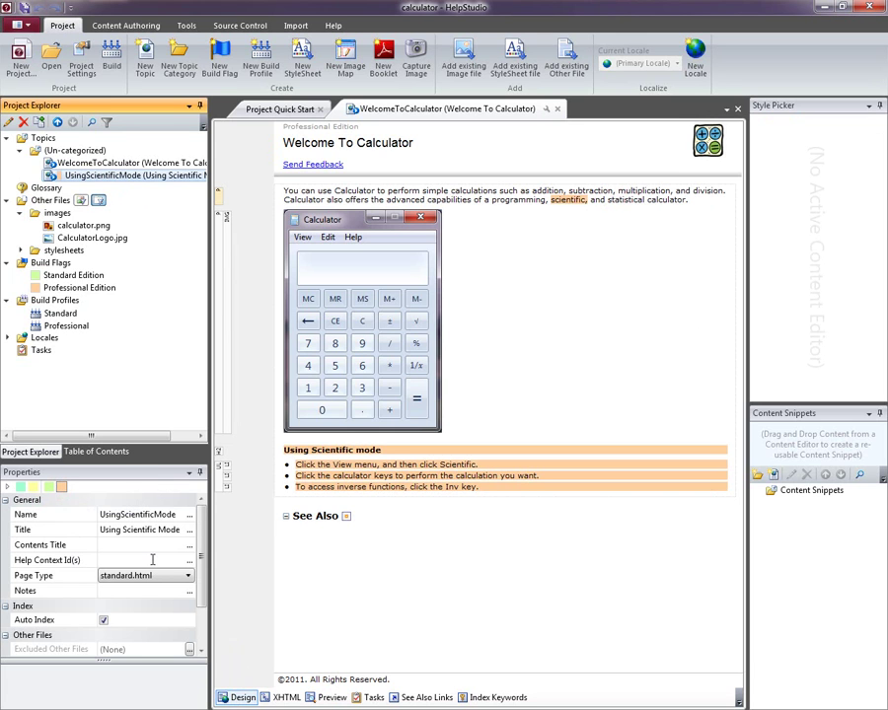
left_click(98, 452)
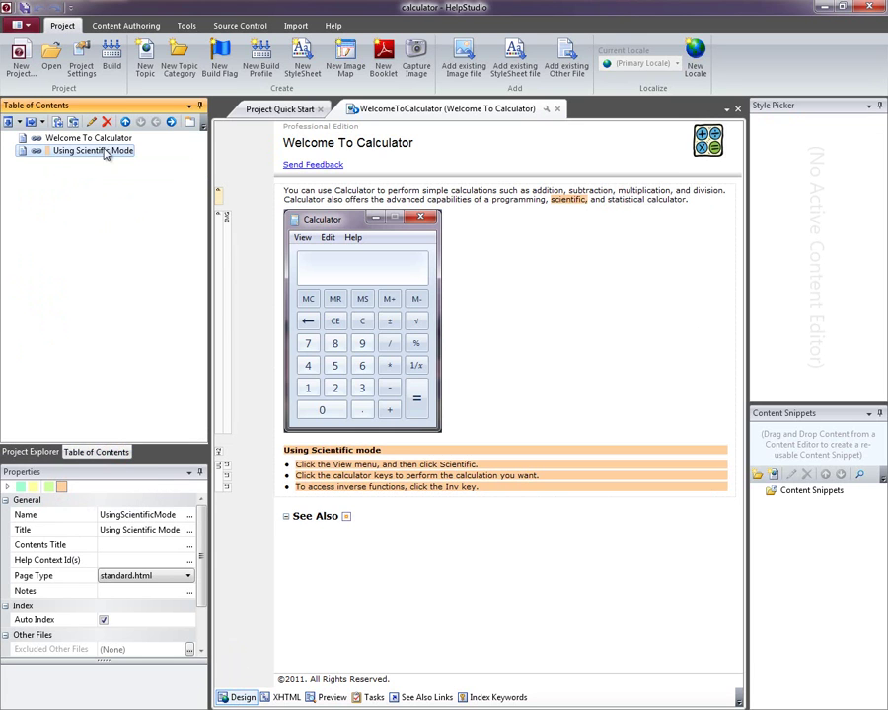
left_click(36, 452)
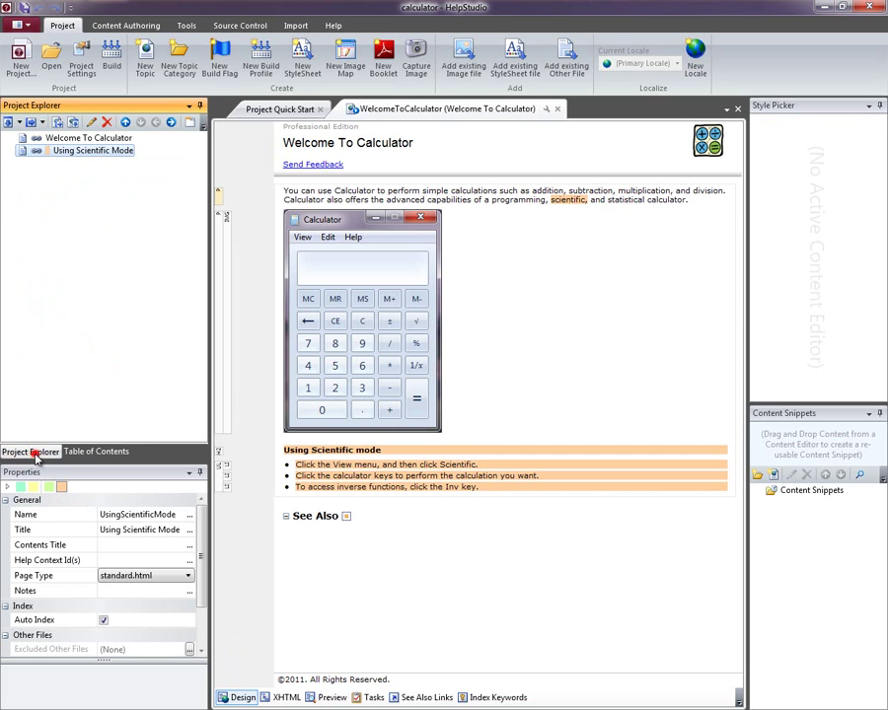
left_click(84, 452)
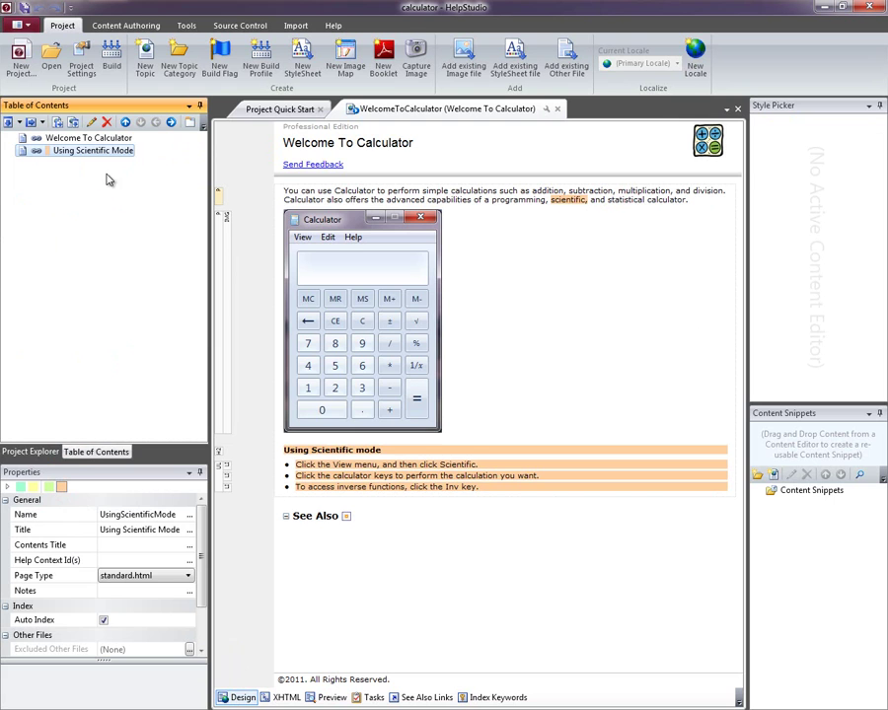
left_click(40, 452)
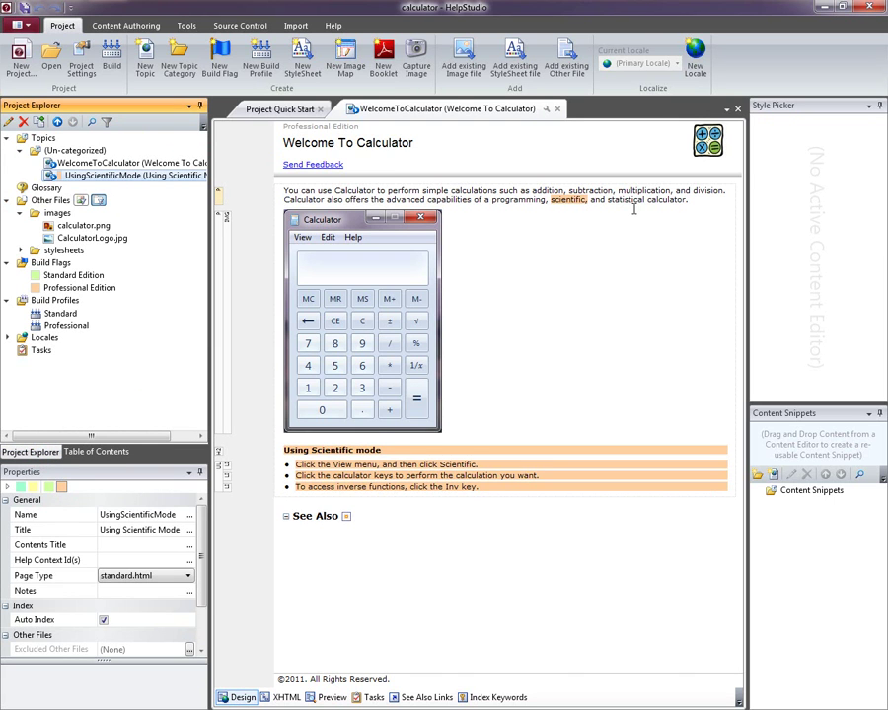
Add an empty paragraph below the calculator image, and switch the separate Calculator program to Scientific mode.
left_click(499, 422)
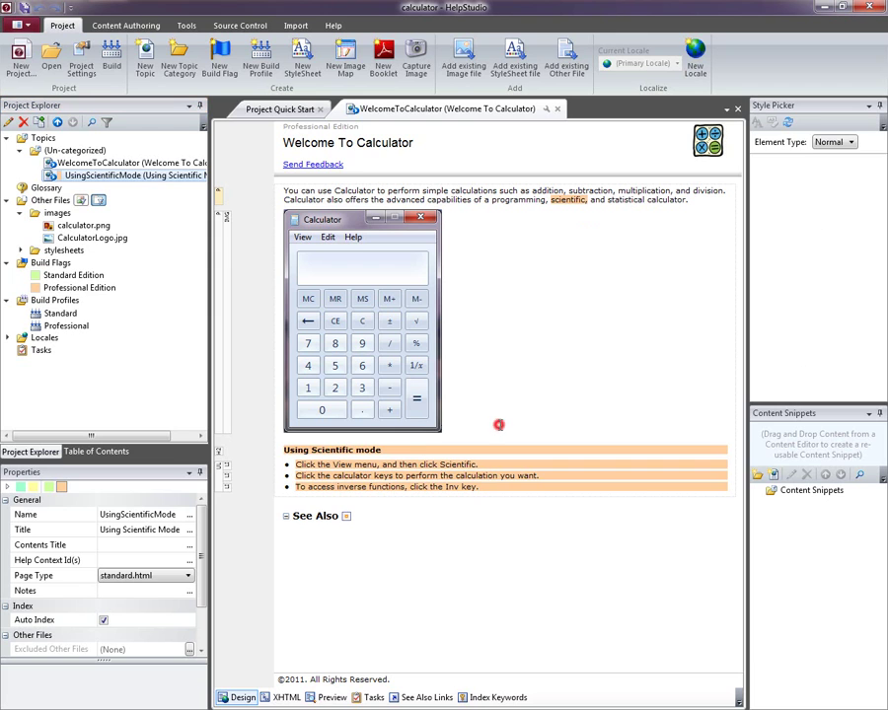
key("Return")
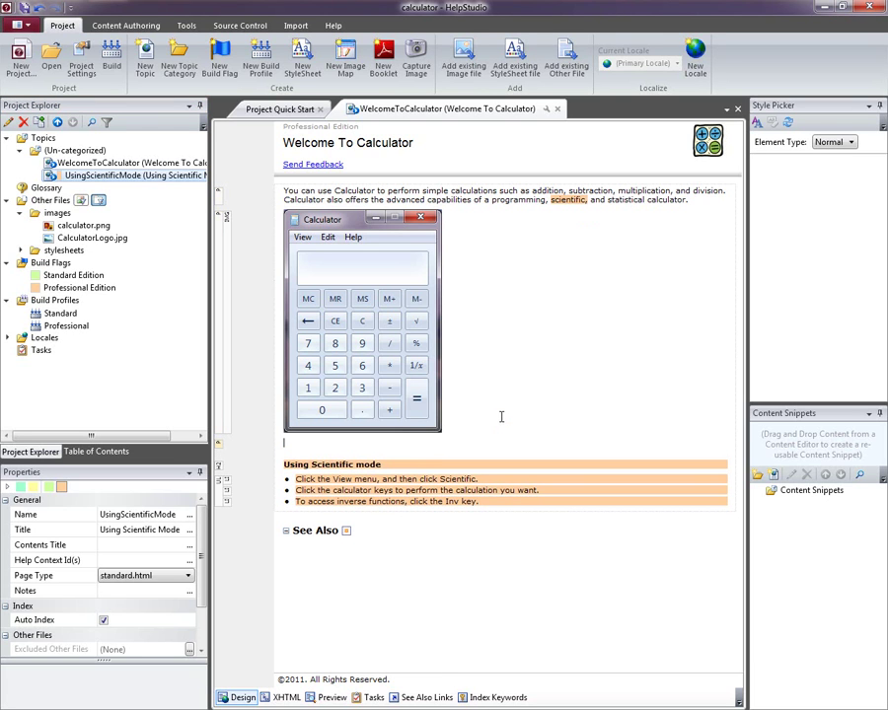
left_click(676, 145)
left_click(678, 173)
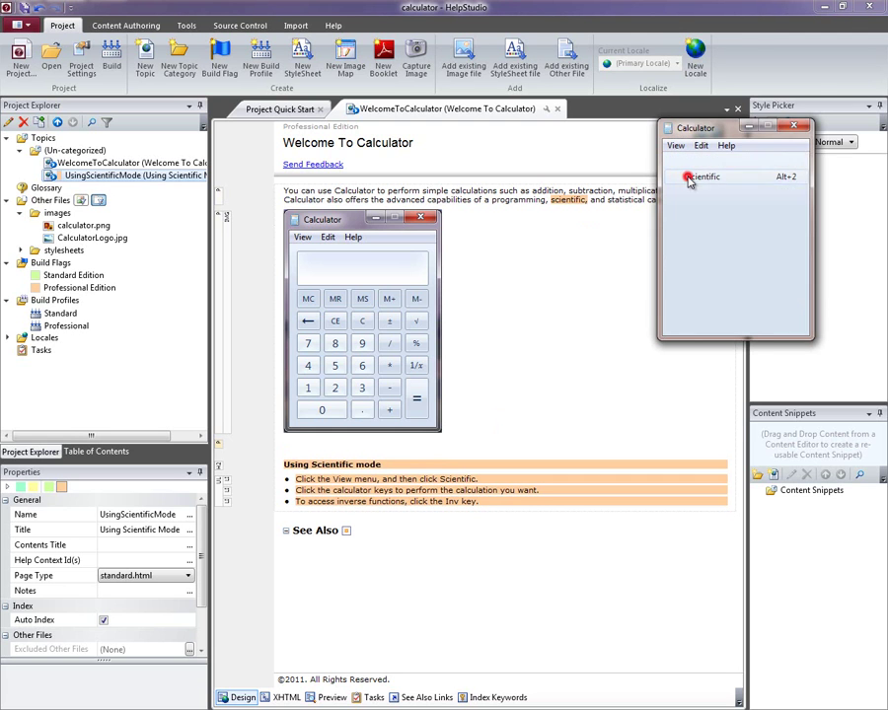
left_click_drag(767, 129, 659, 212)
left_click(446, 213)
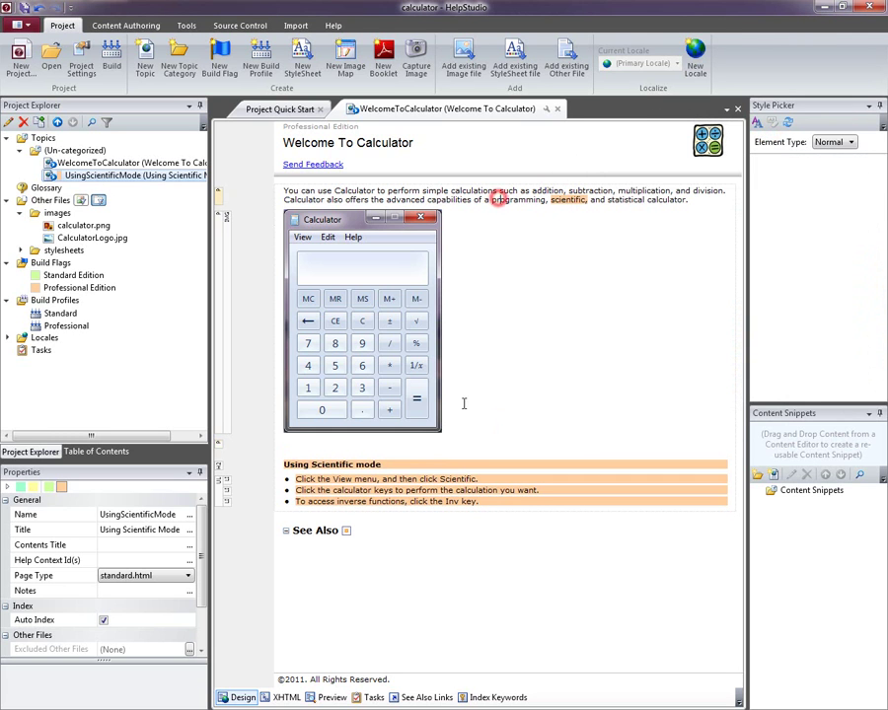
Capture an image of the Calculator application window with the Image Capture tool.
left_click(415, 57)
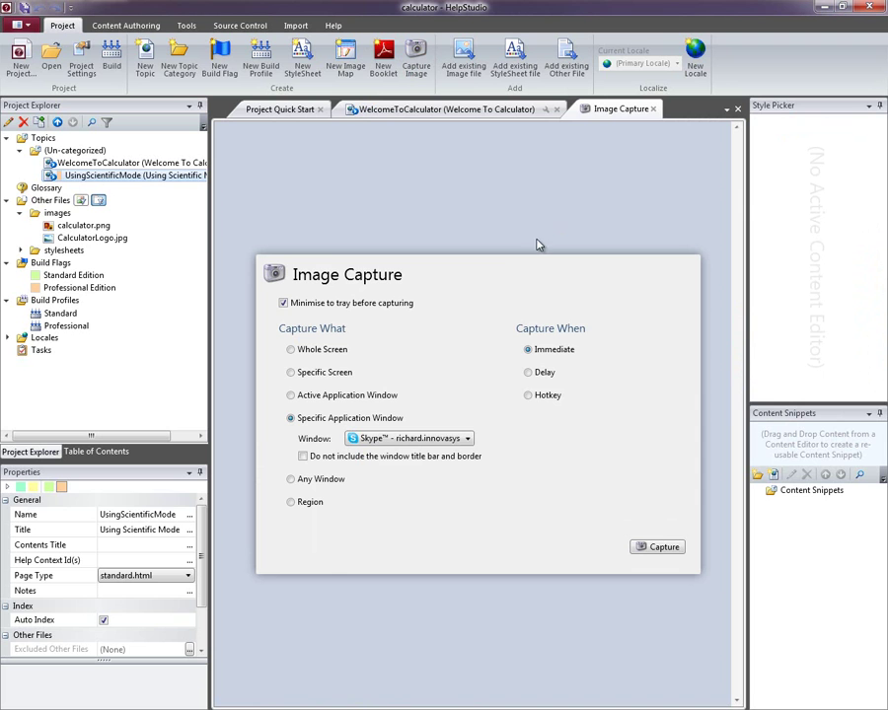
left_click(412, 438)
left_click(449, 456)
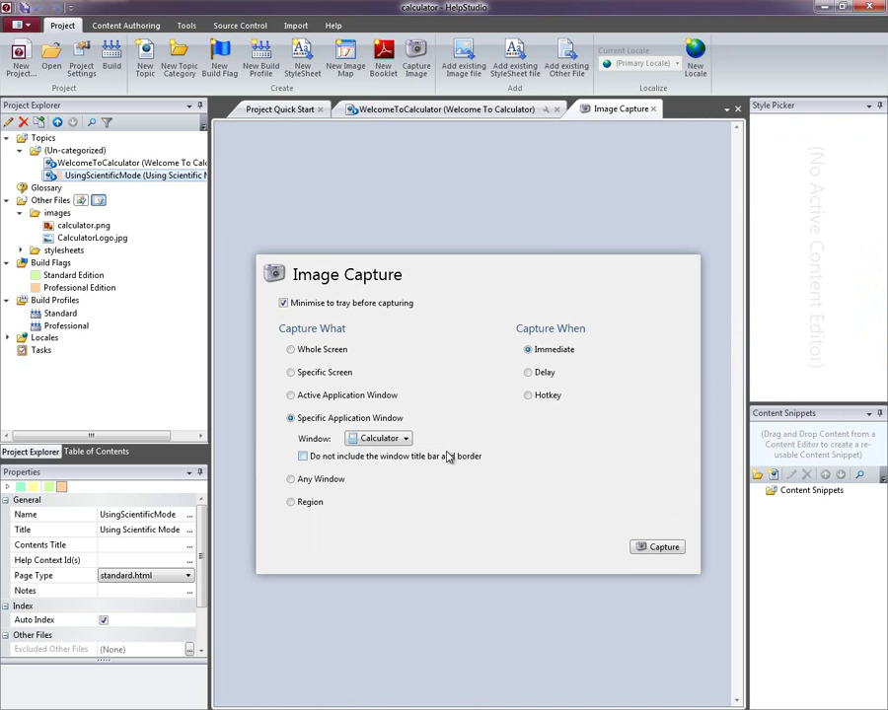
left_click(682, 547)
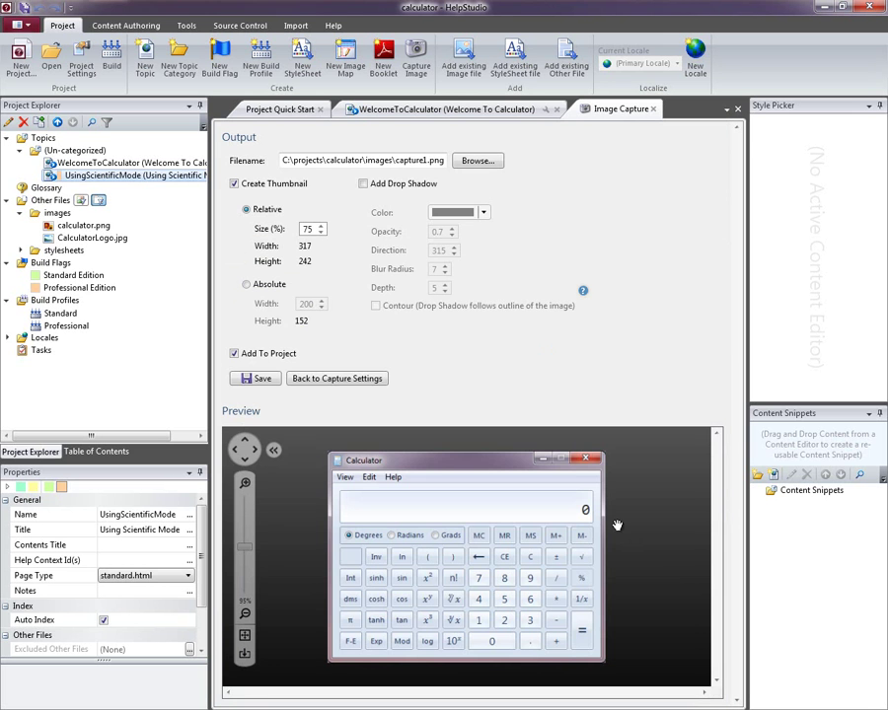
Save the captured image as calculatorscientific.png in the project without a thumbnail, and close Image Capture.
double_click(419, 160)
type("calculatorscientific")
left_click(234, 183)
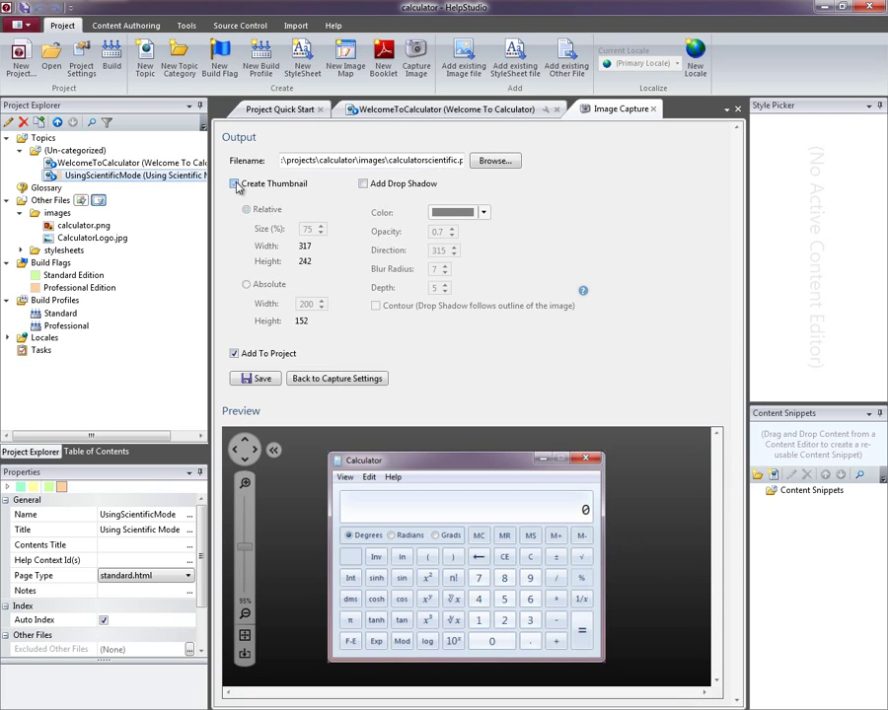
left_click(258, 377)
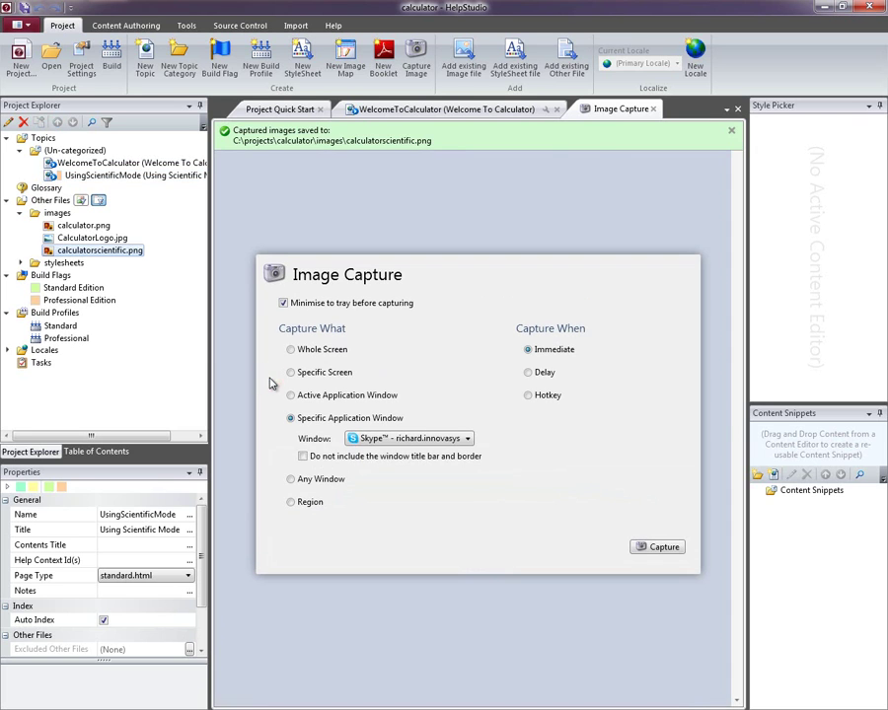
left_click(653, 110)
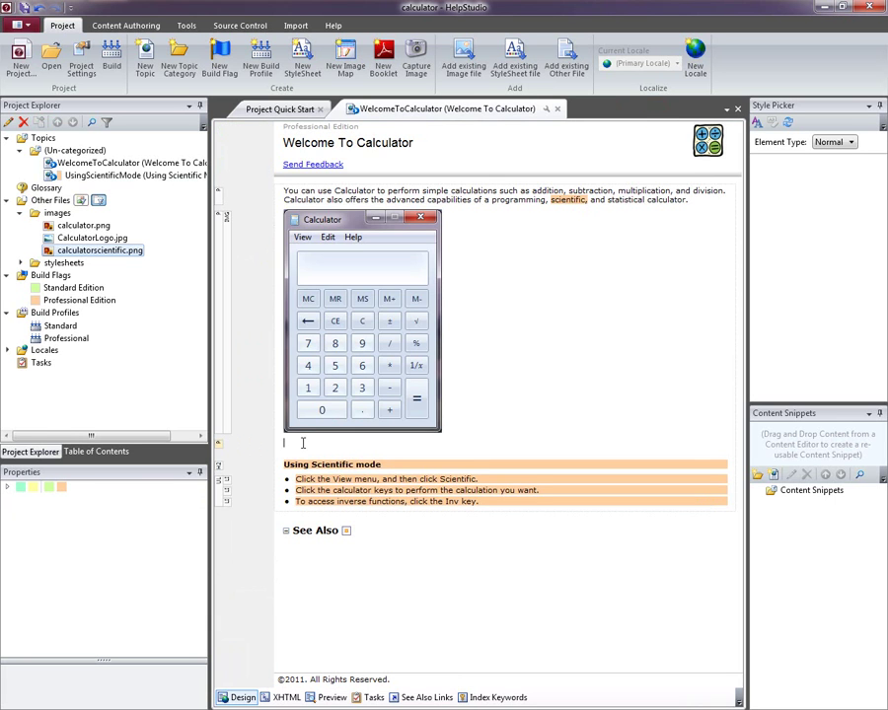
Insert calculatorscientific.png into the empty paragraph below the first calculator image.
key("ctrl+shift+i")
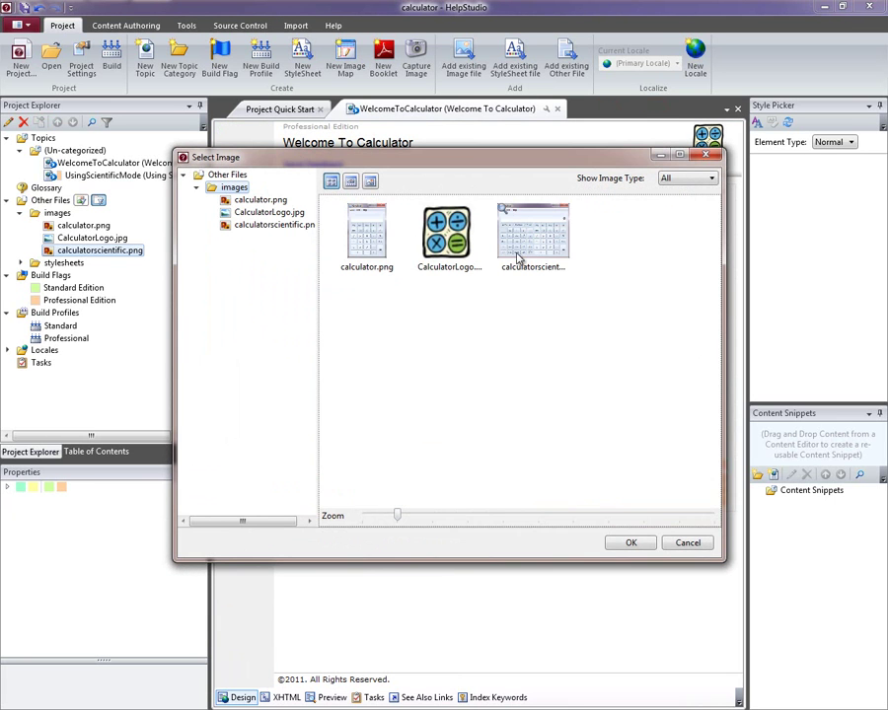
left_click(517, 258)
left_click(636, 544)
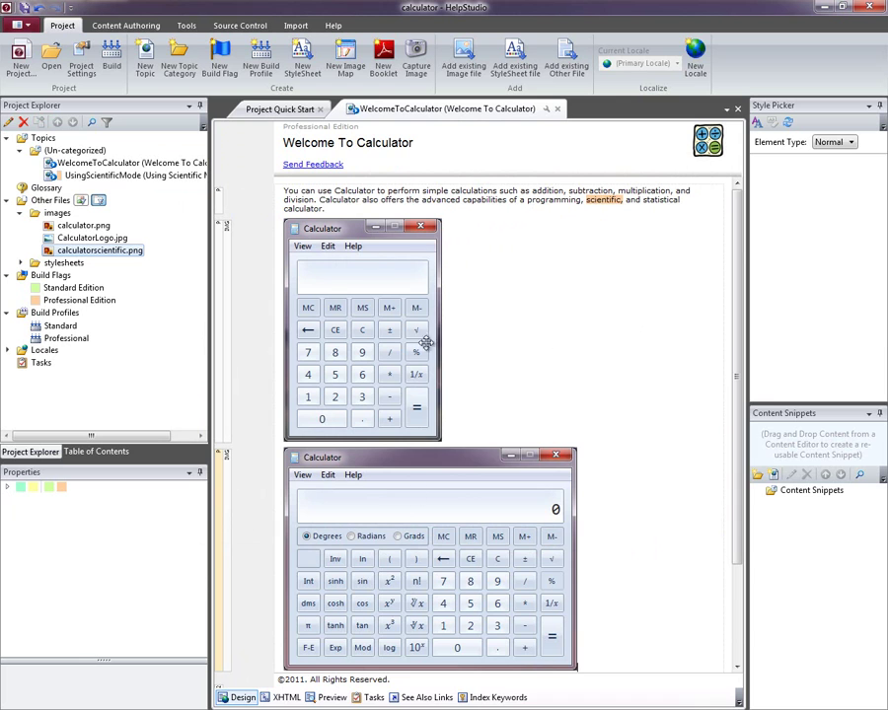
Apply the Standard Edition build flag to the first calculator image and the Professional Edition flag to the scientific calculator image.
left_click(386, 271)
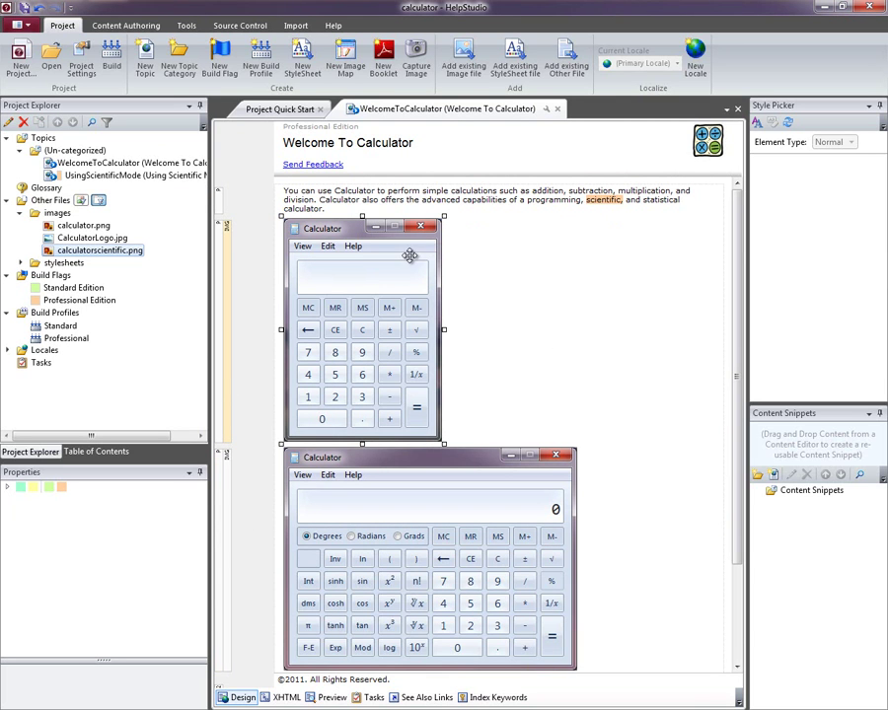
right_click(409, 258)
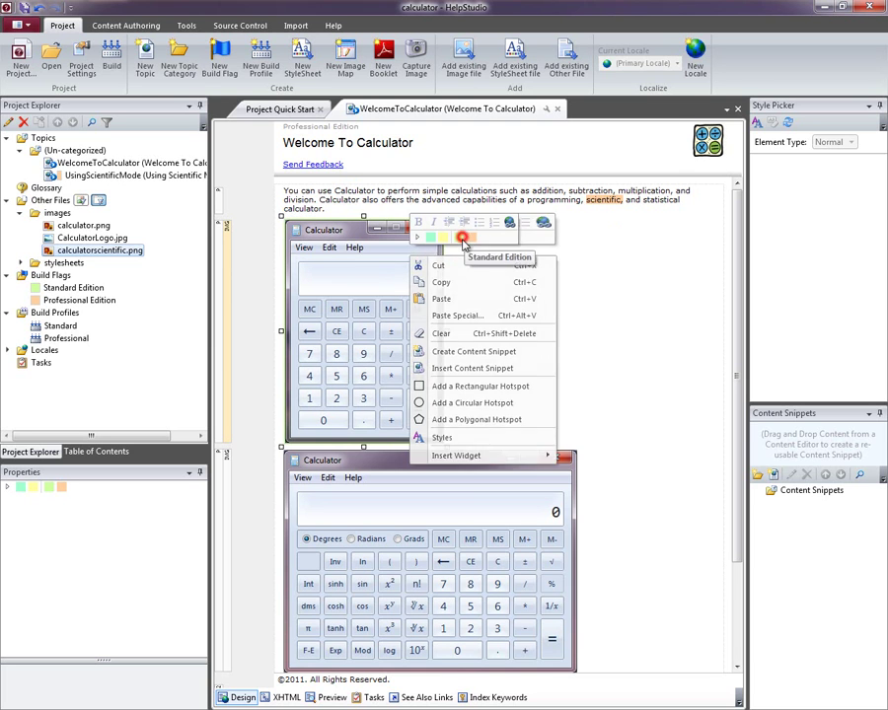
left_click(472, 242)
right_click(463, 491)
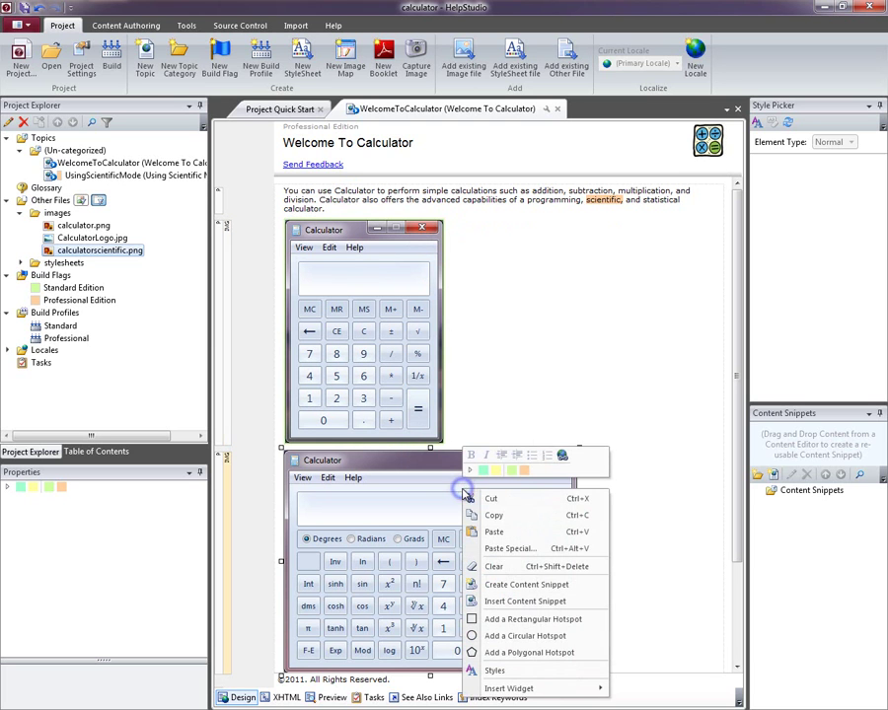
left_click(524, 472)
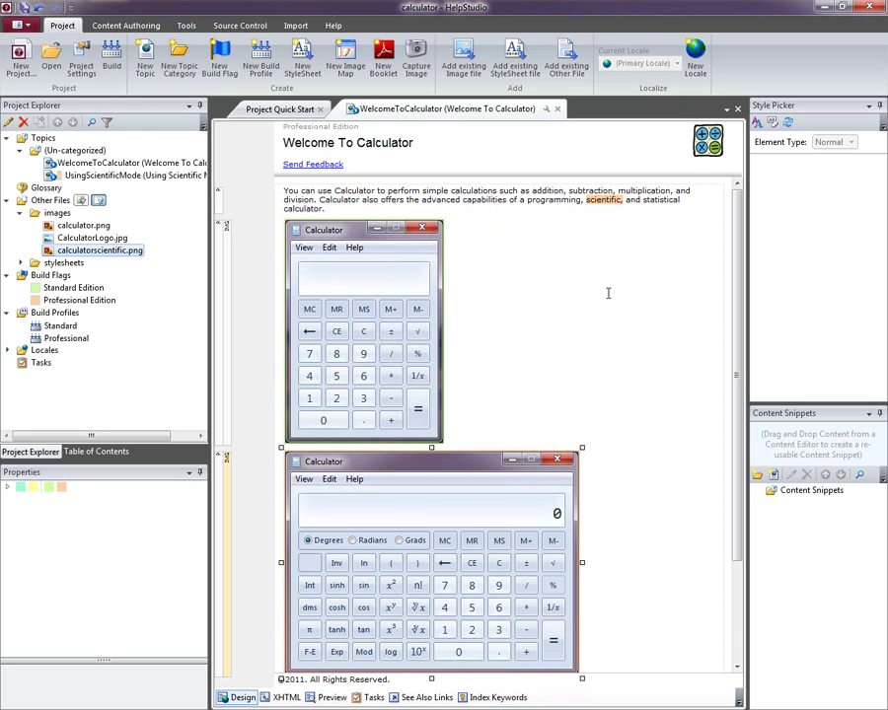
Preview the Welcome To Calculator topic under the Standard and Professional profiles, ending on Standard, and return to the design view.
left_click(328, 697)
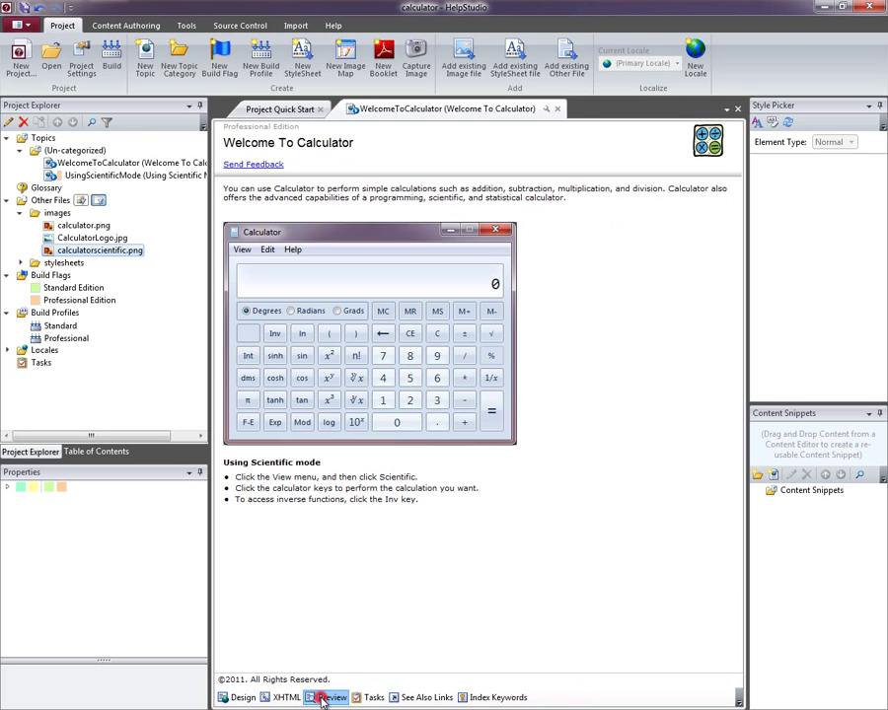
left_click(547, 109)
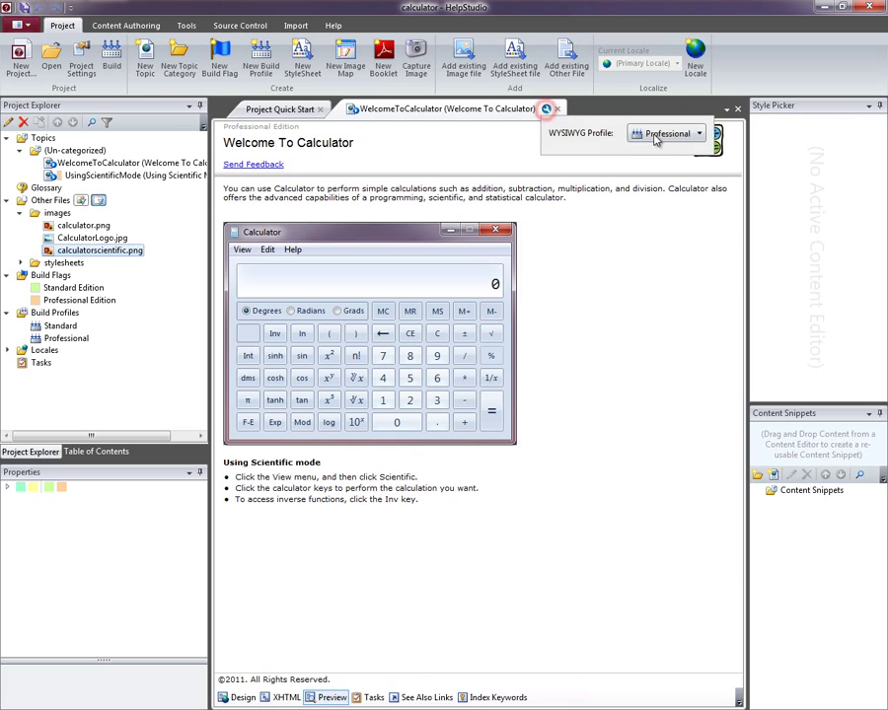
left_click(659, 134)
left_click(661, 150)
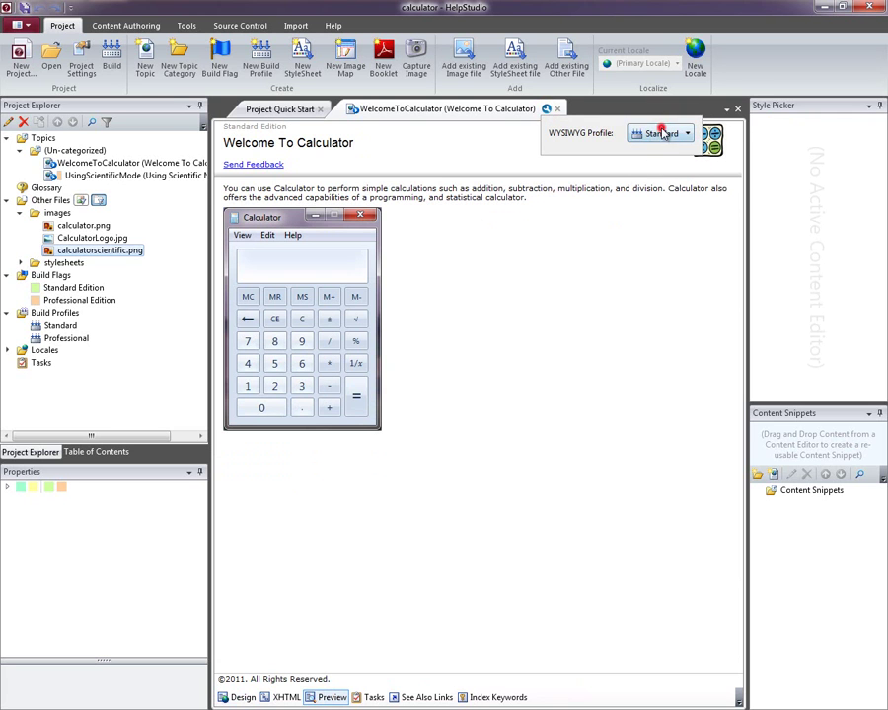
left_click(659, 135)
left_click(661, 165)
left_click(658, 135)
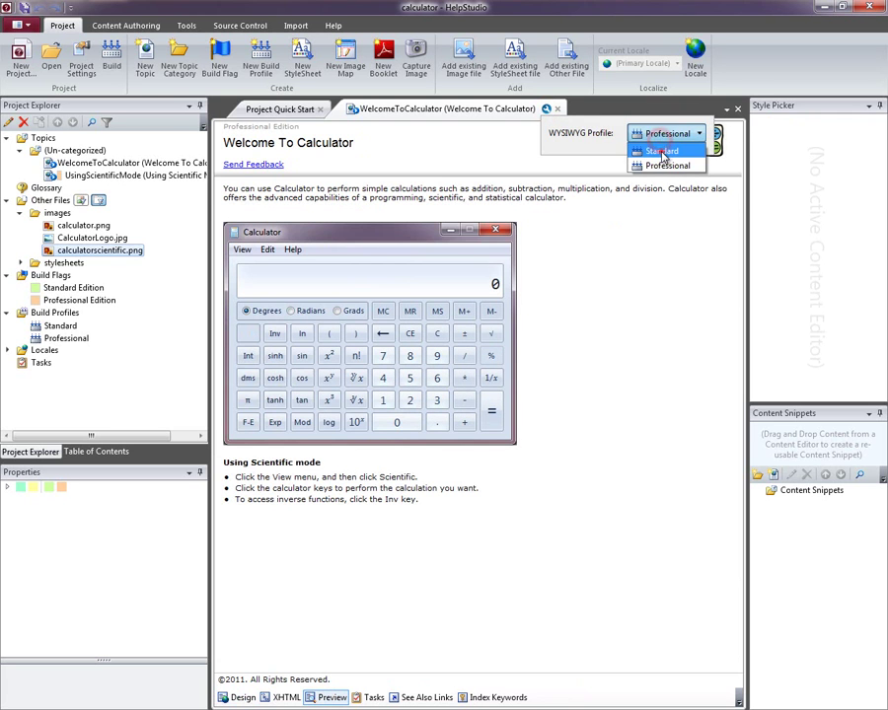
left_click(659, 150)
left_click(235, 698)
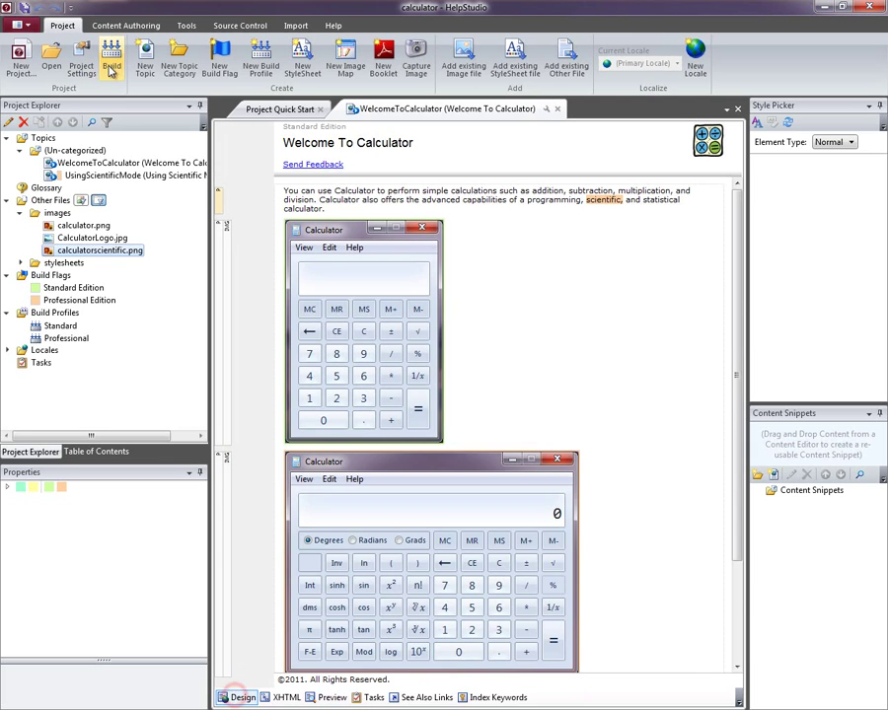
Build the Standard and Professional profiles and open the generated Standard compiled help file in a maximized window.
left_click(112, 54)
left_click(627, 497)
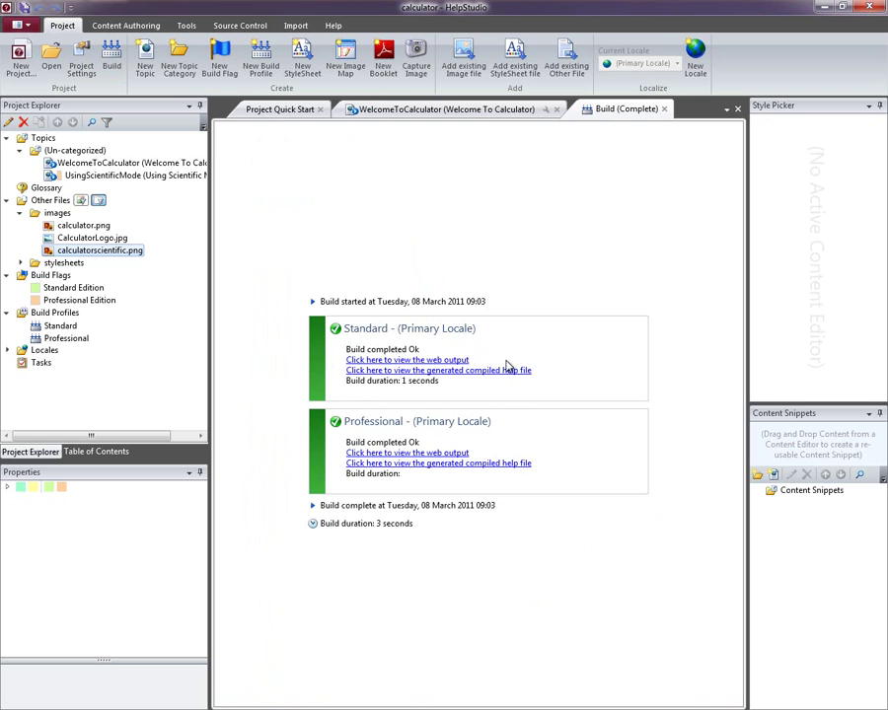
left_click(500, 371)
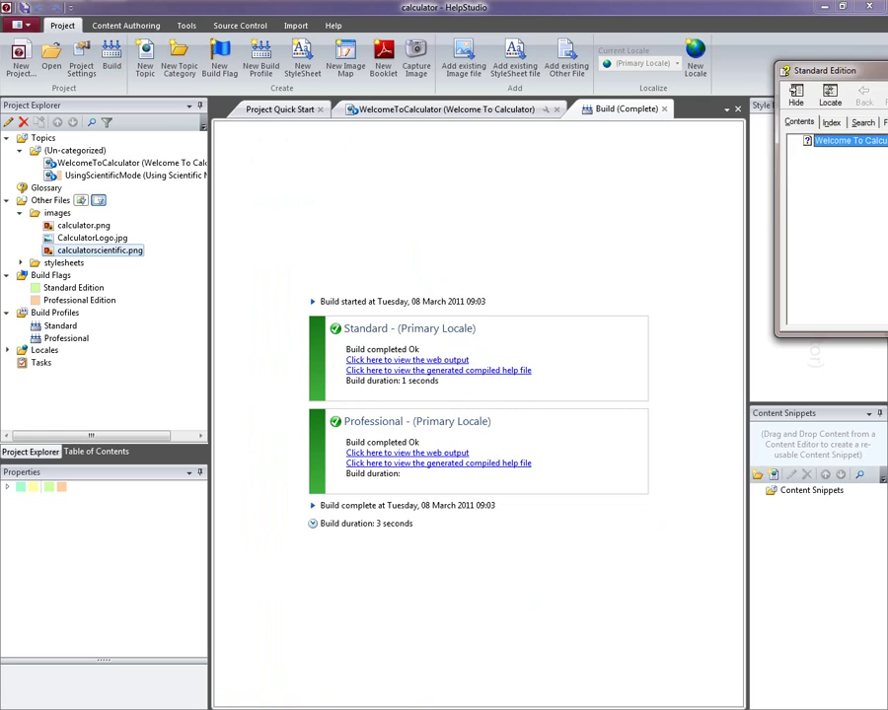
left_click(703, 114)
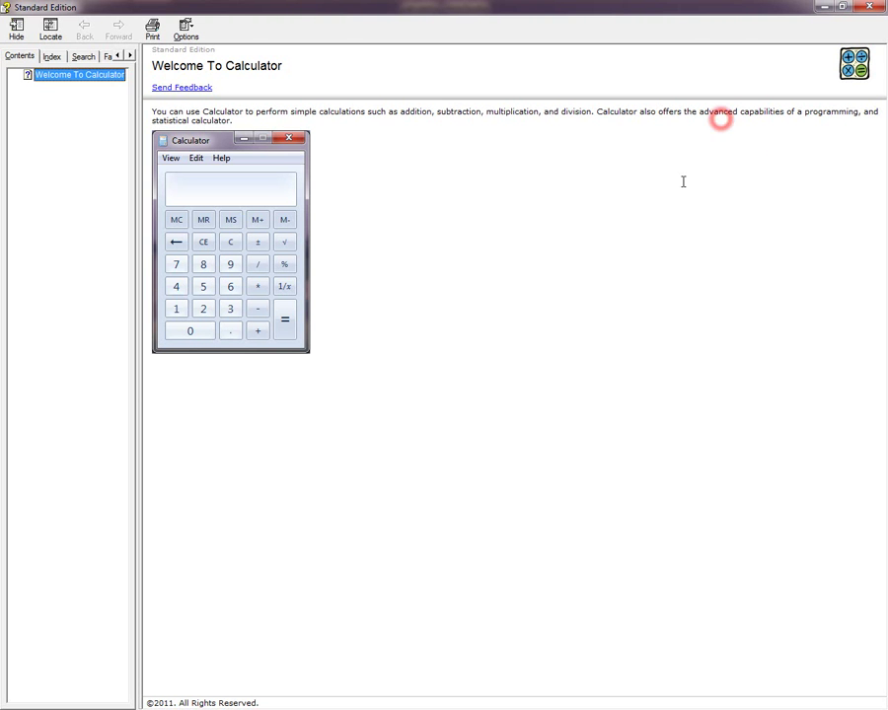
Examine the contents, index and Welcome To Calculator topic of the Standard Edition help file, and close it.
left_click(65, 75)
left_click(51, 56)
left_click(23, 56)
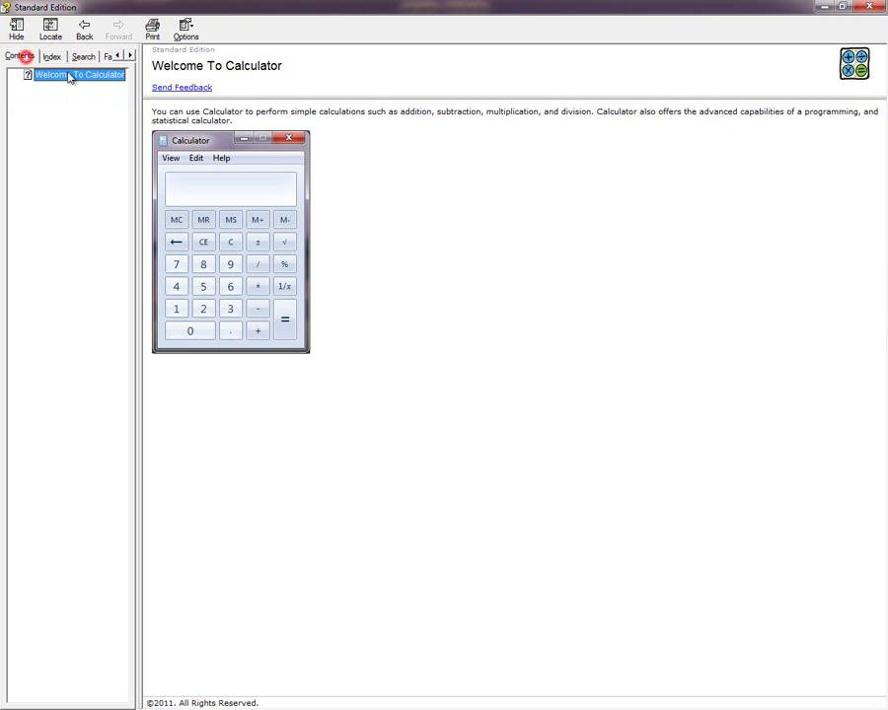
left_click(414, 212)
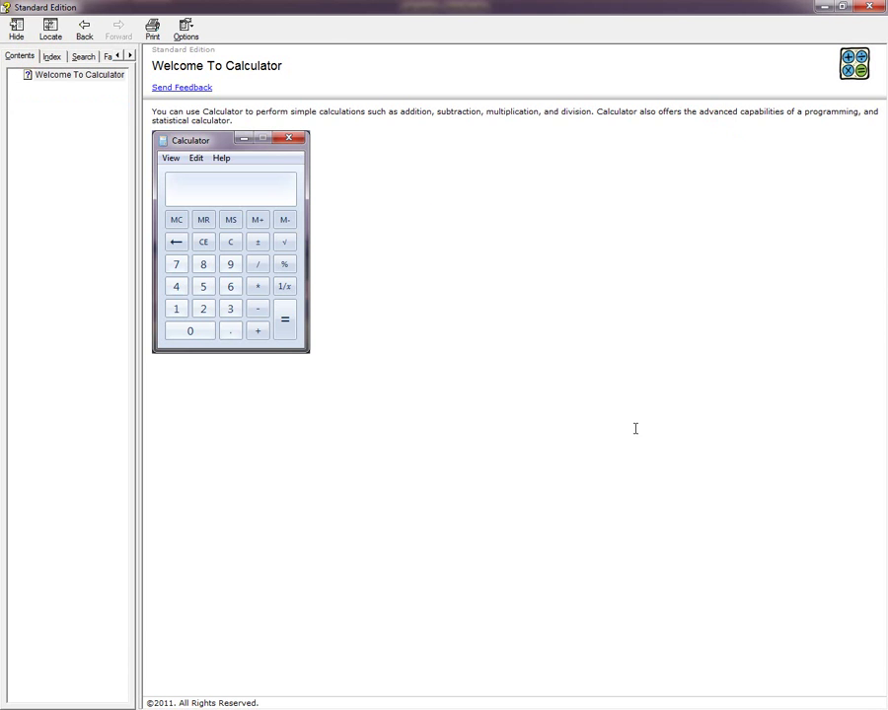
left_click(870, 9)
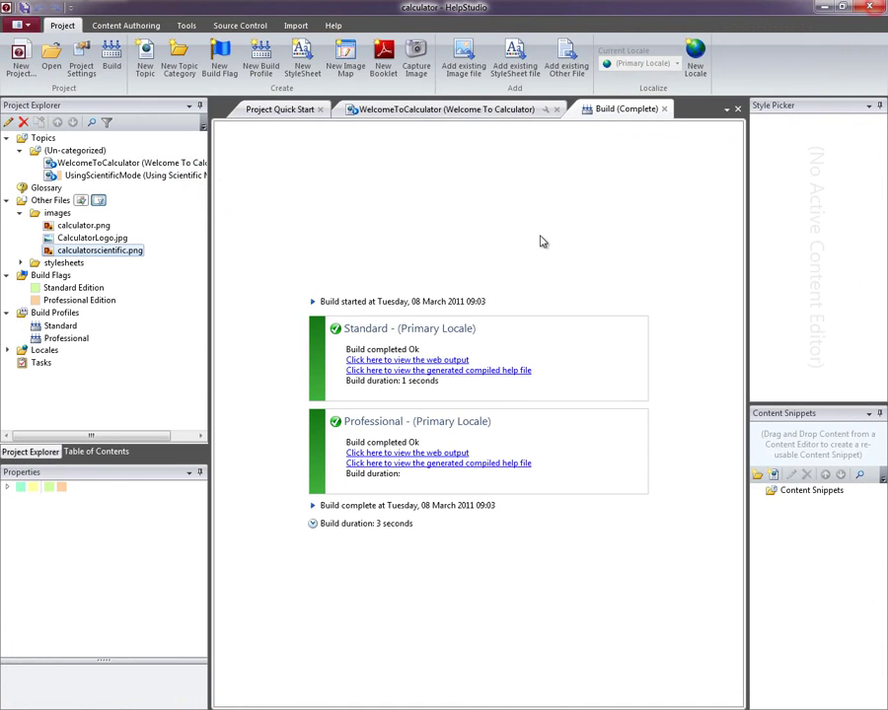
Open the generated Professional compiled help file, examine its Using Scientific Mode topic, index and contents, and close it.
left_click(482, 463)
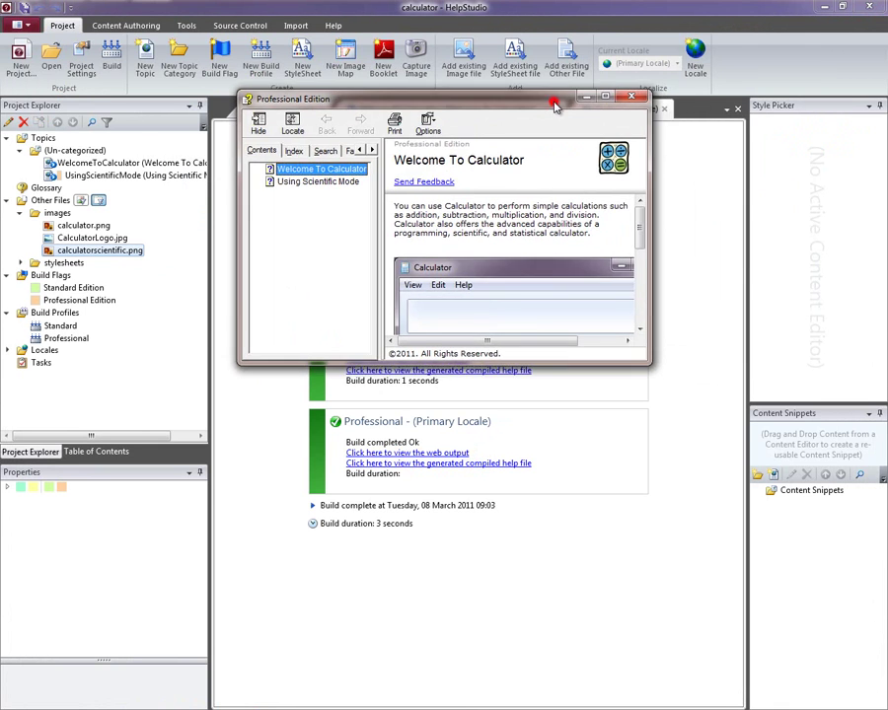
left_click(554, 102)
left_click(61, 87)
left_click(51, 56)
left_click(19, 56)
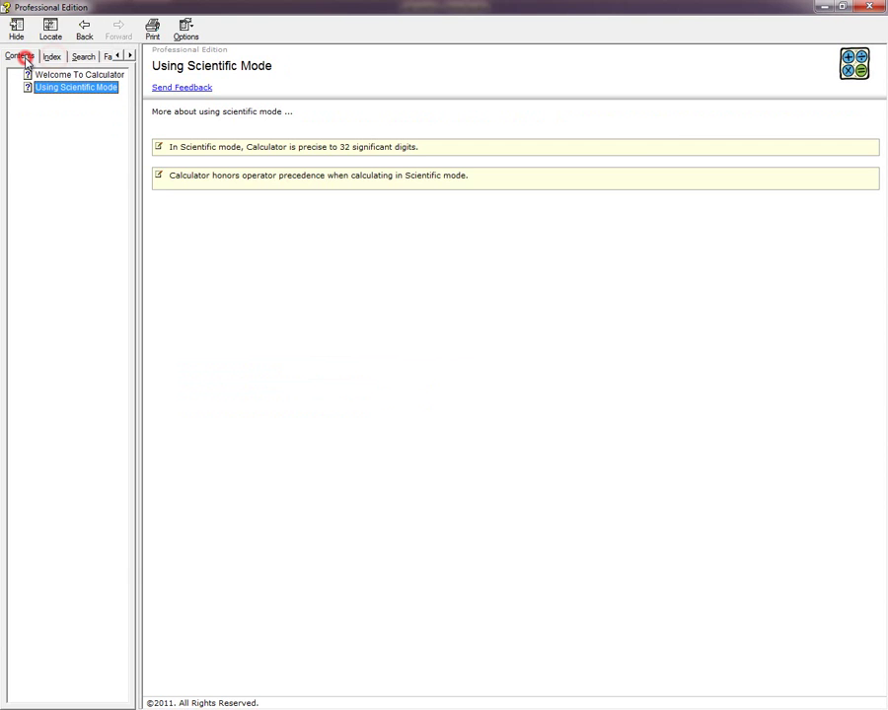
left_click(875, 9)
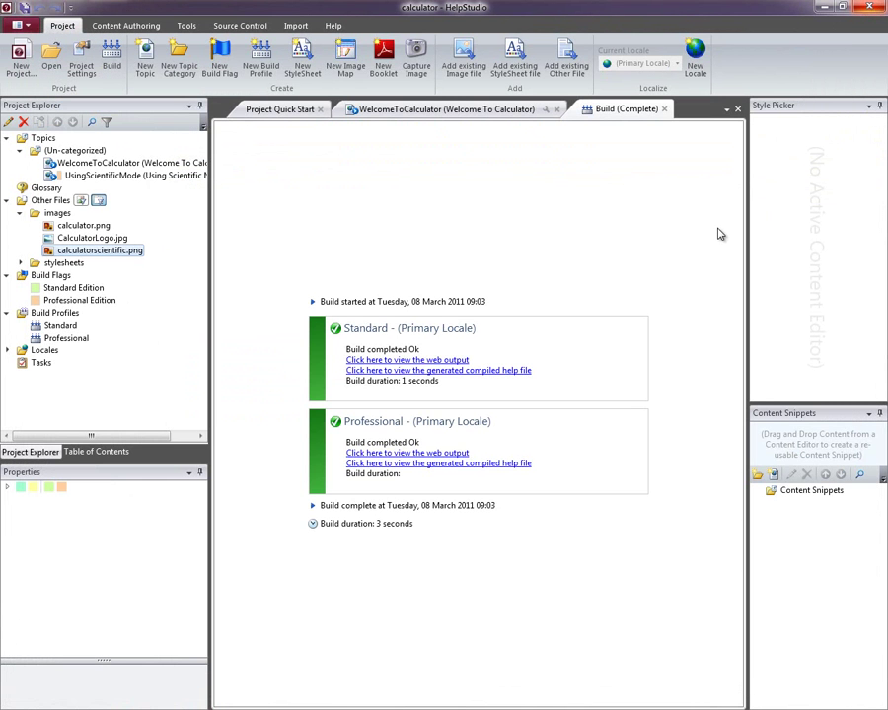
Create a new PDF booklet named "Using the Calculator".
left_click(384, 79)
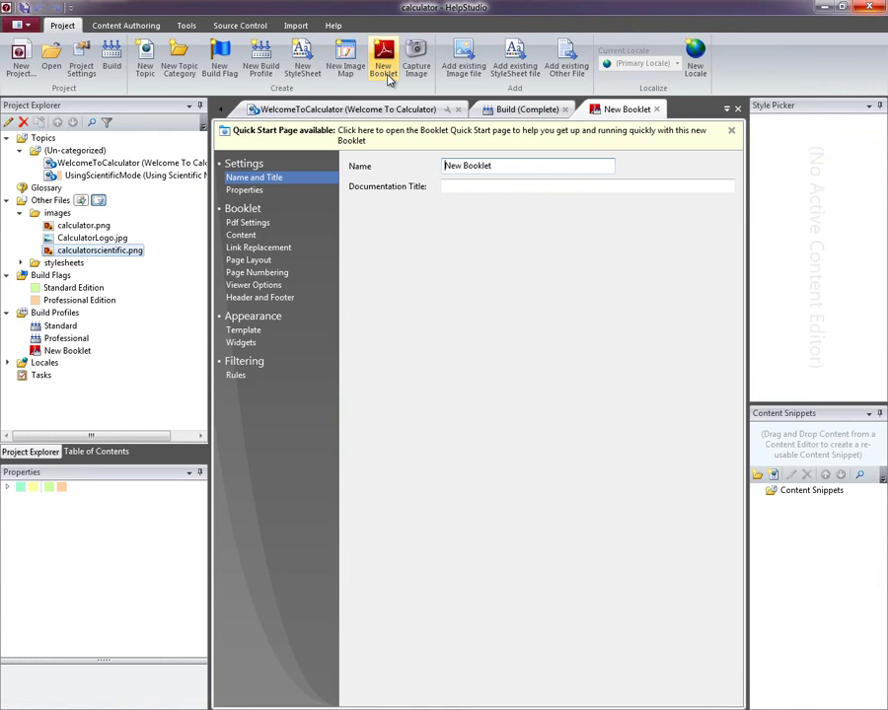
type("Using ")
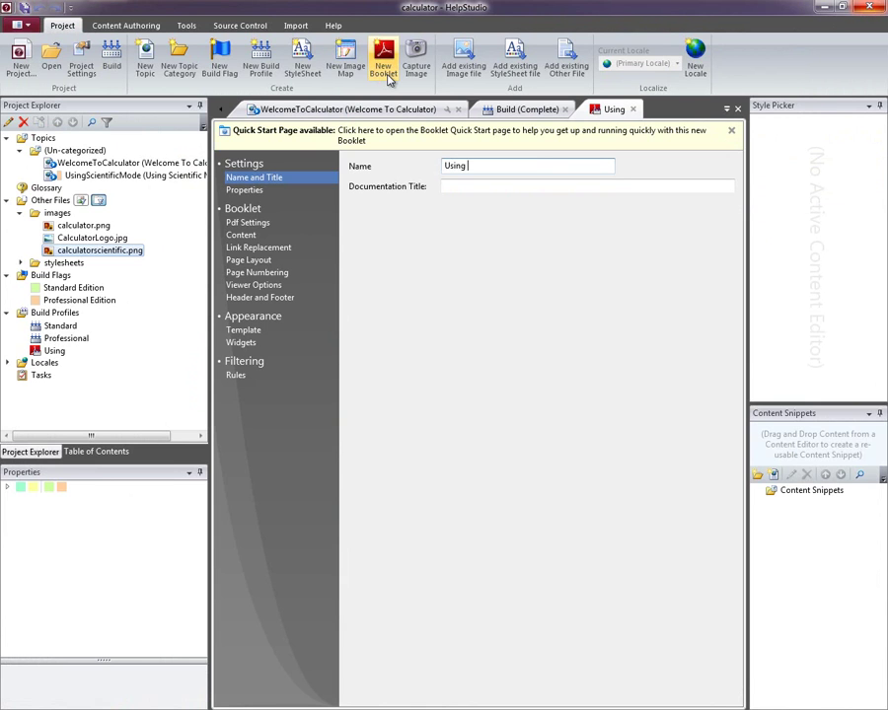
type("the Calculator")
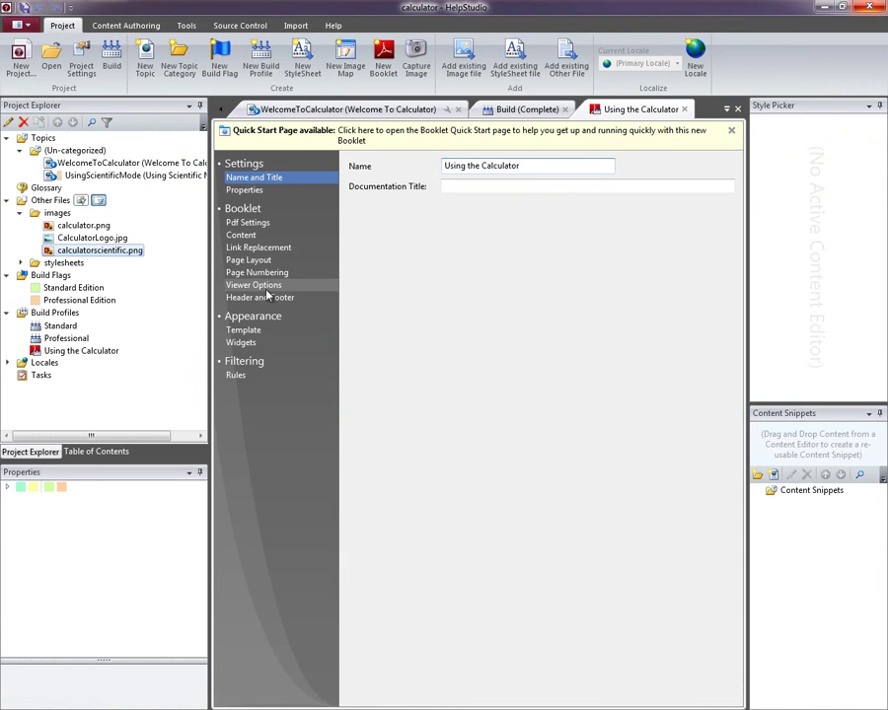
Add a booklet table of contents page and a booklet index page to the project table of contents, and check both entries.
left_click(247, 236)
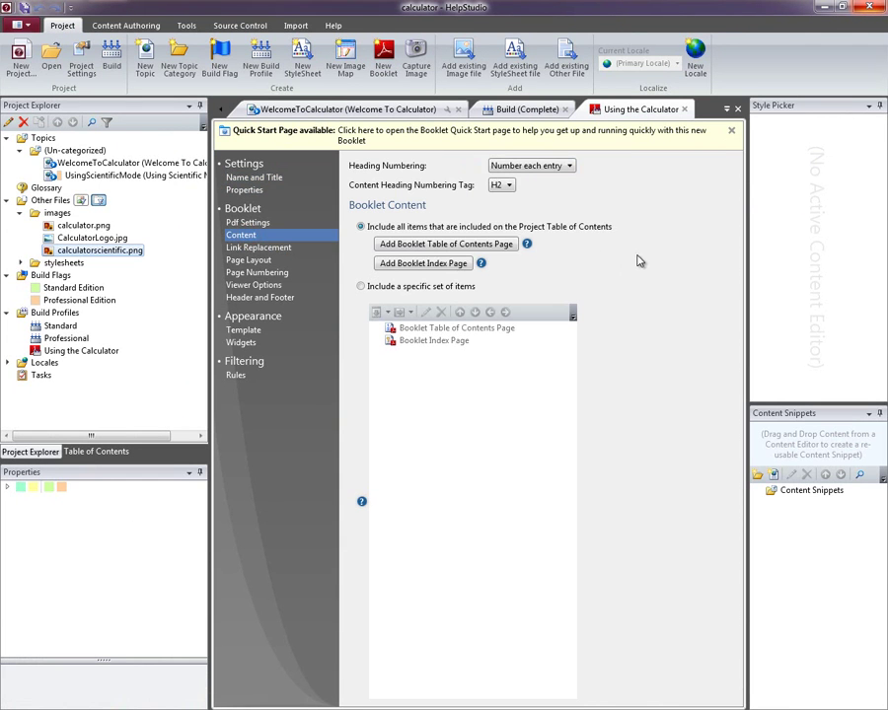
left_click(446, 245)
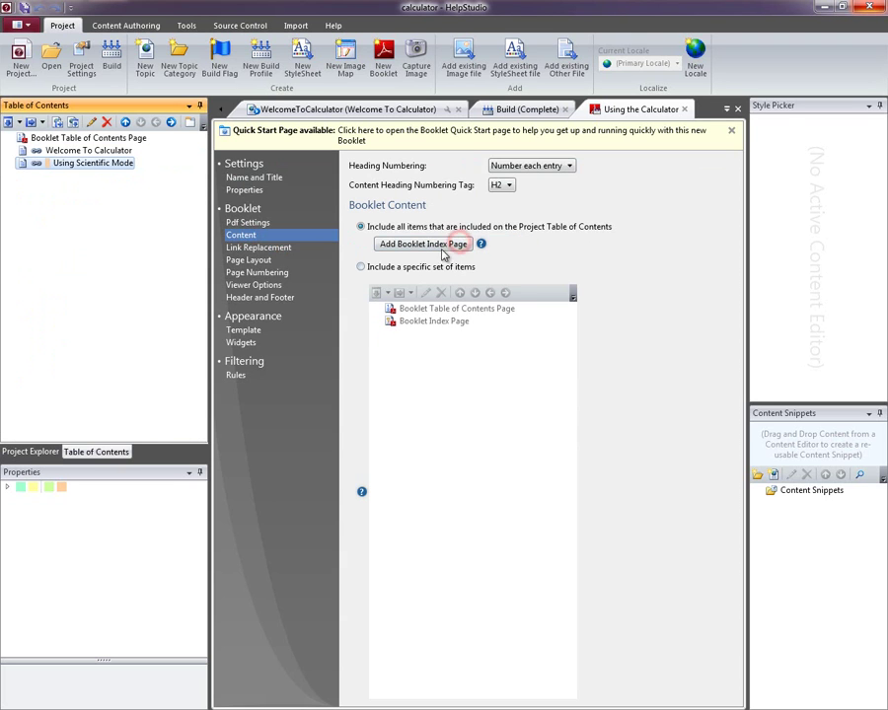
left_click(72, 141)
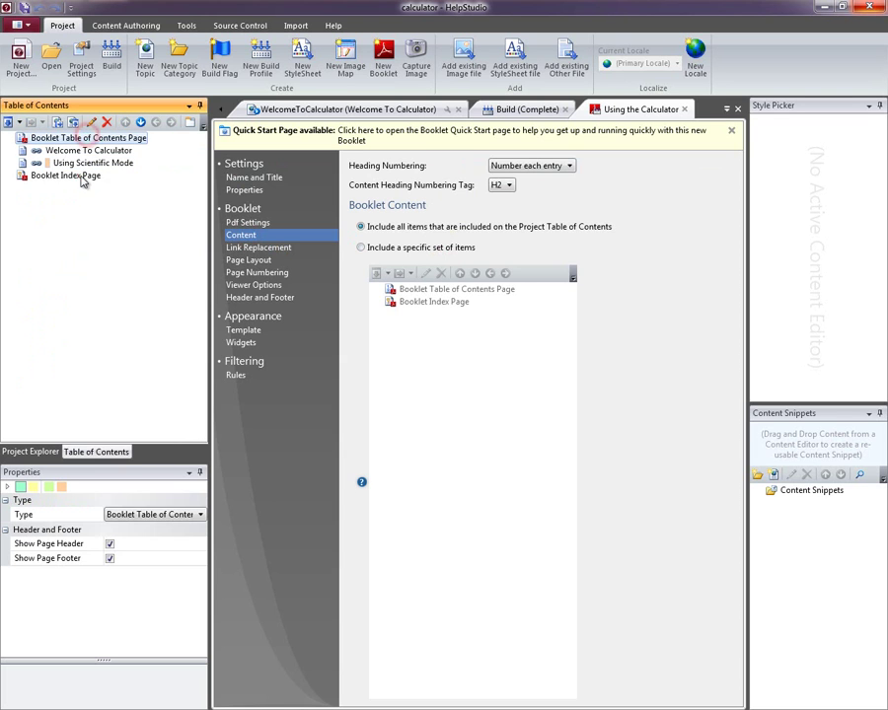
left_click(75, 175)
left_click(87, 138)
left_click(71, 176)
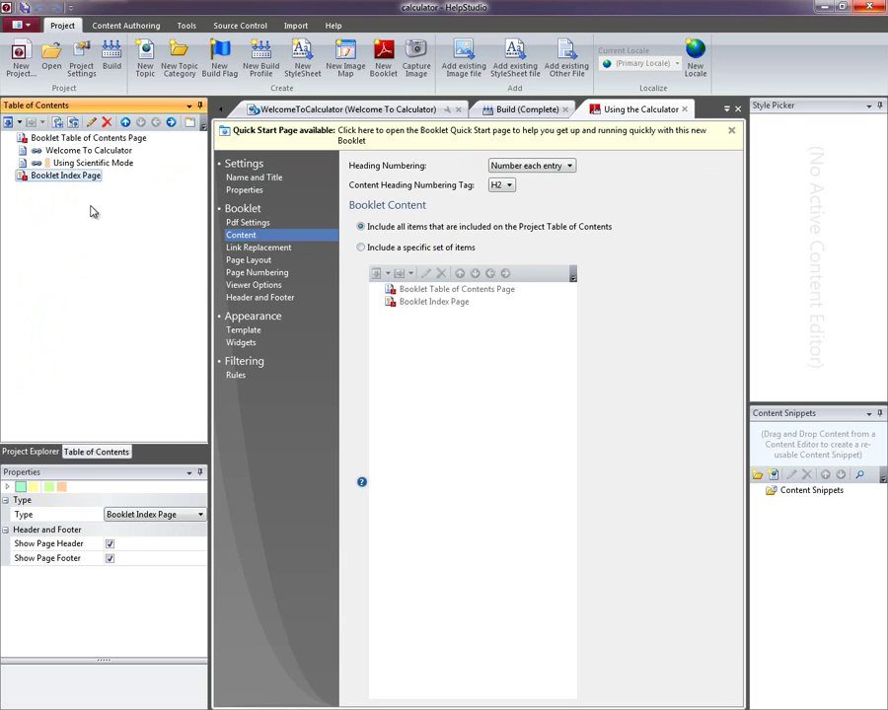
Set the booklet's documentation title to "Using the Calculator".
left_click(253, 176)
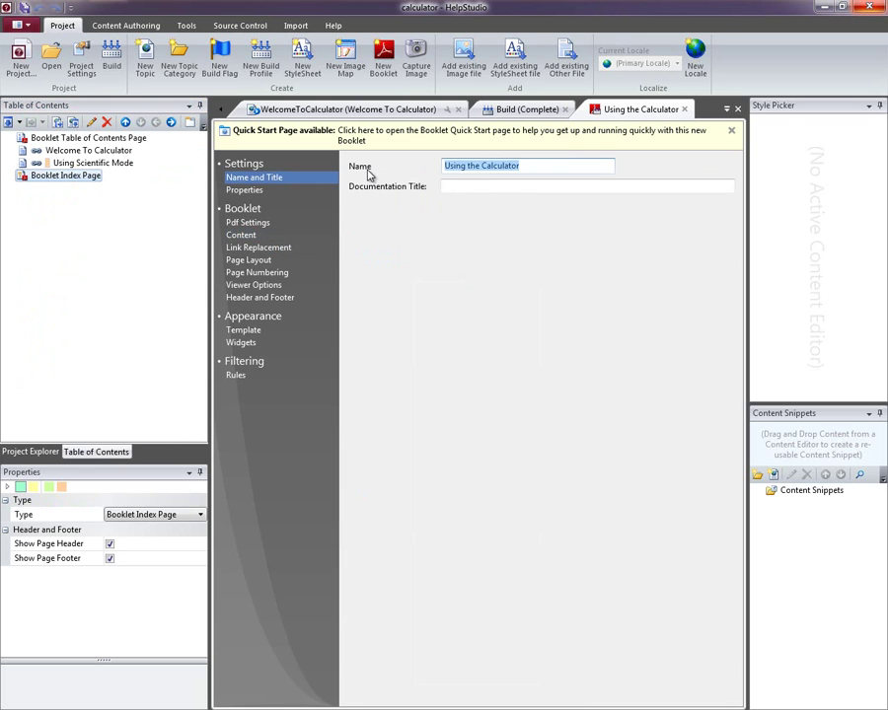
key("Tab")
type("Using the Calculator")
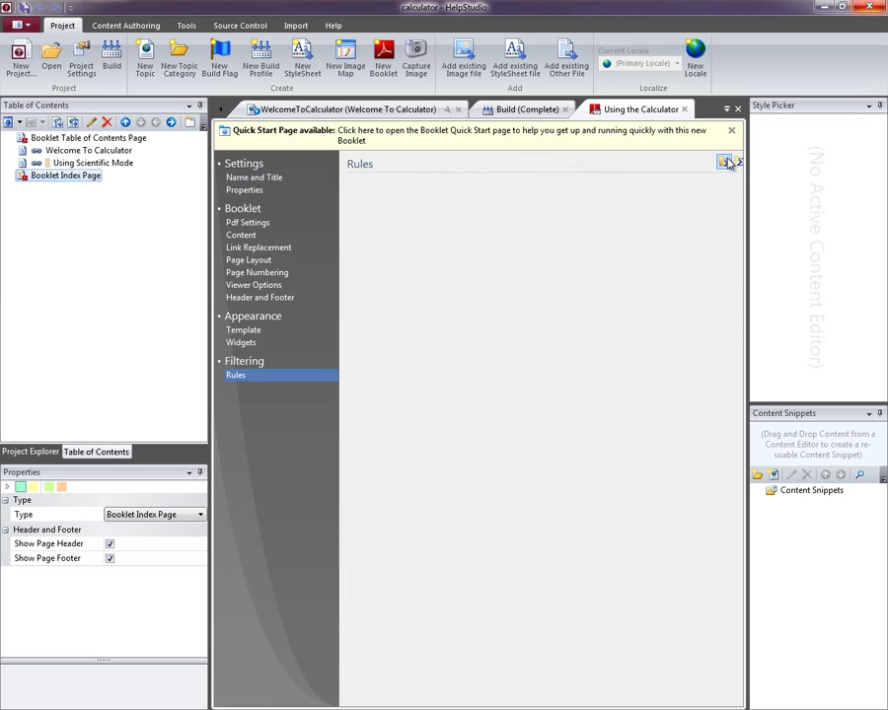
Add a booklet filtering rule requiring one or more conditions: the Standard Edition flag is defined, or no custom flags are defined.
left_click(724, 162)
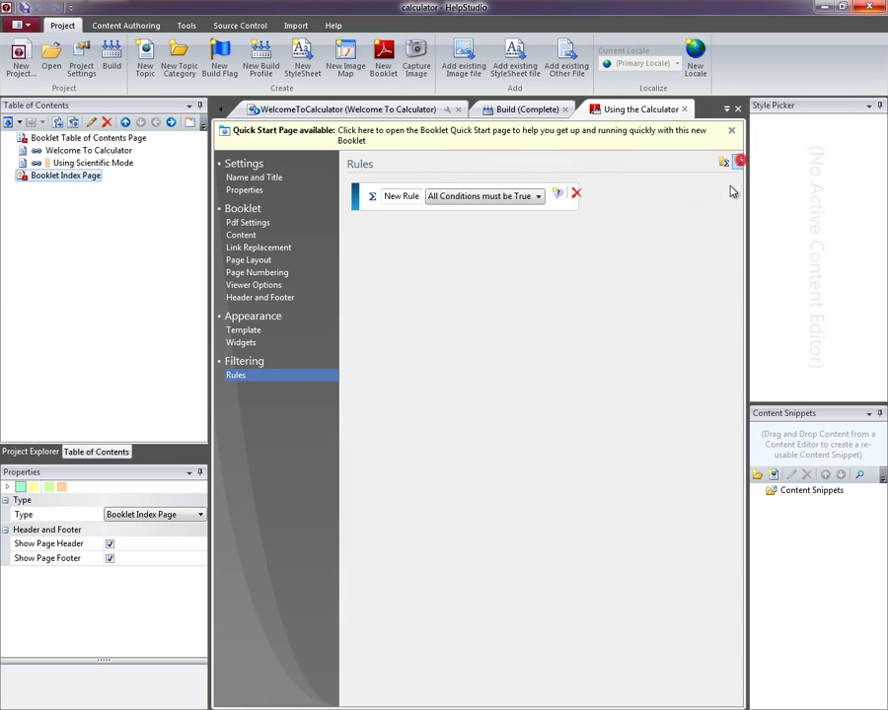
left_click(558, 195)
left_click(470, 382)
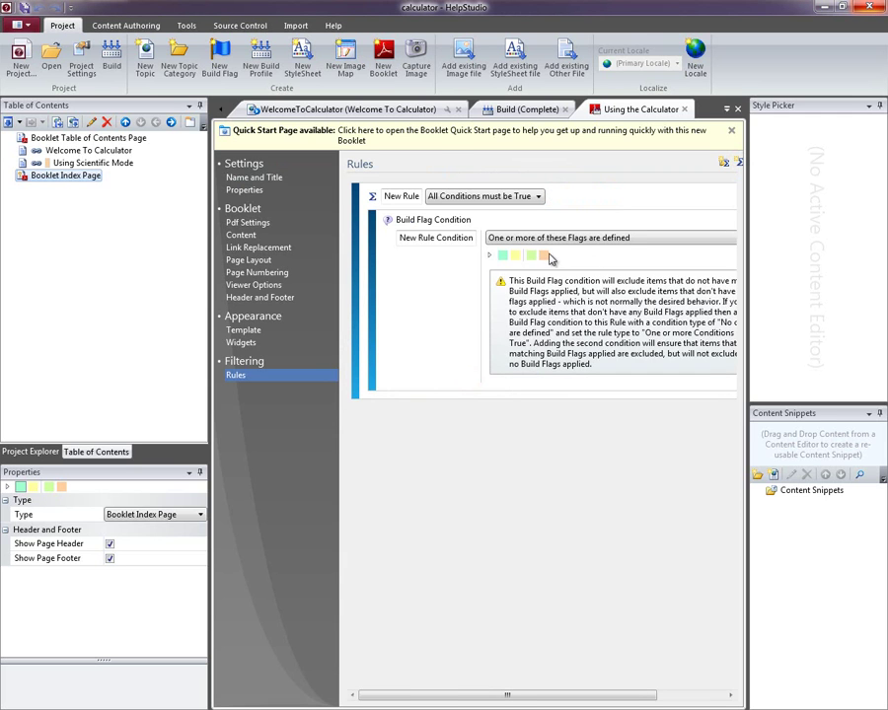
left_click(712, 192)
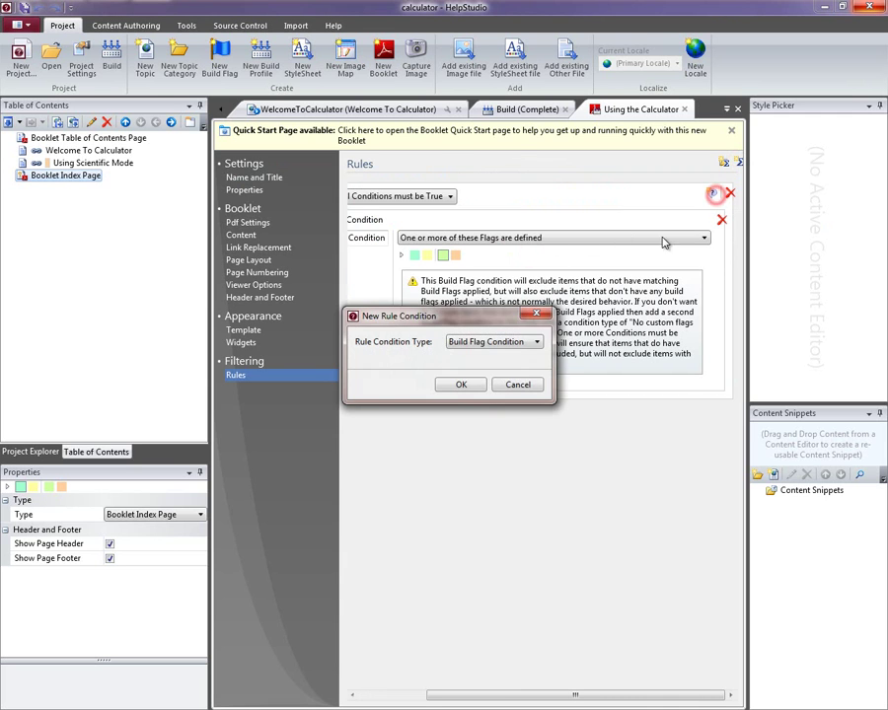
left_click(460, 385)
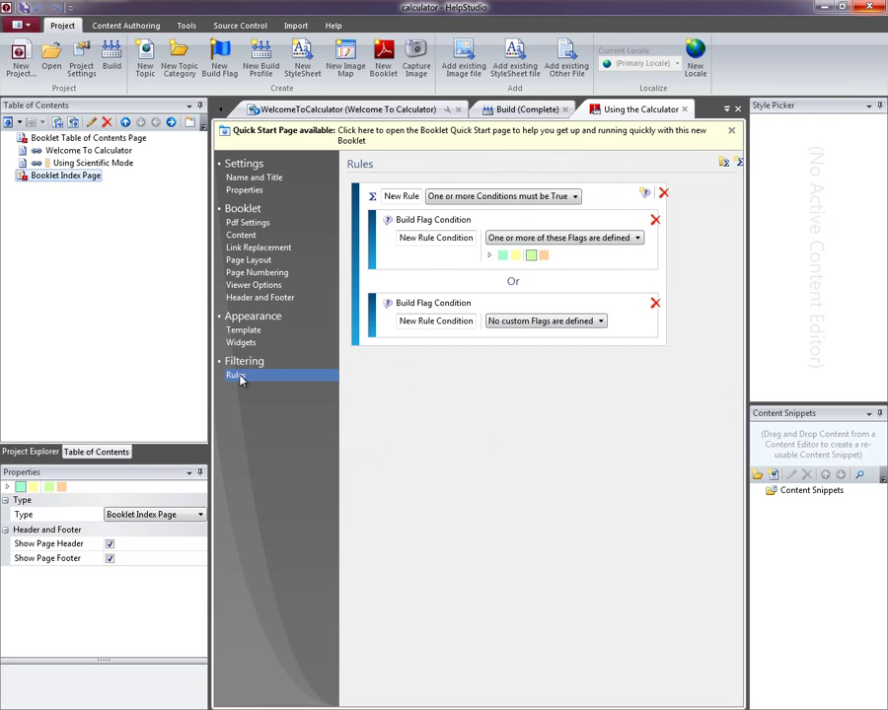
left_click(266, 178)
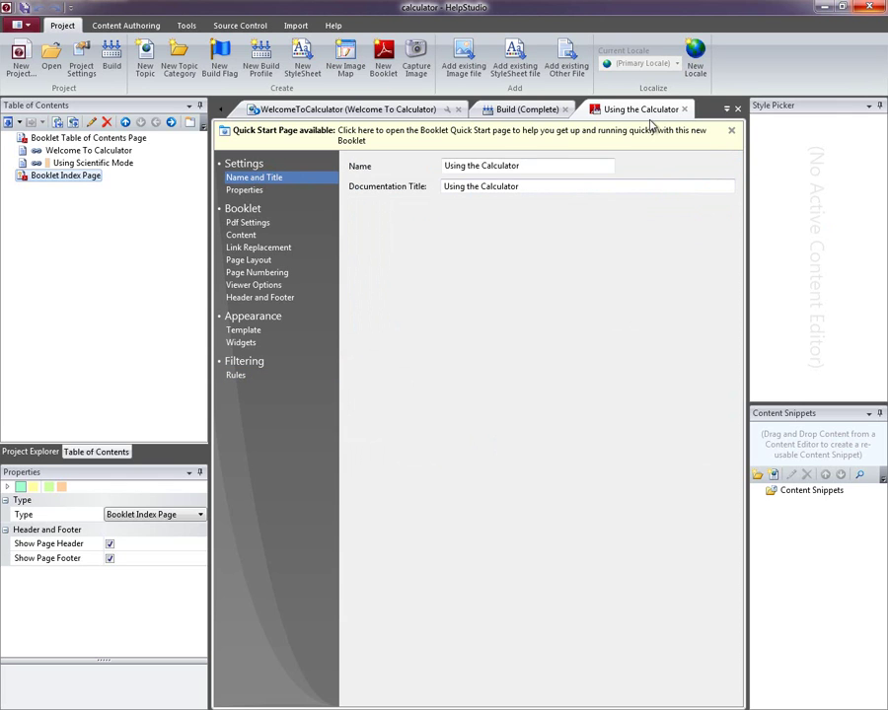
Build the Standard and Professional profiles with the Using the Calculator booklet, and open the generated PDF booklet maximized in Adobe Reader.
left_click(112, 57)
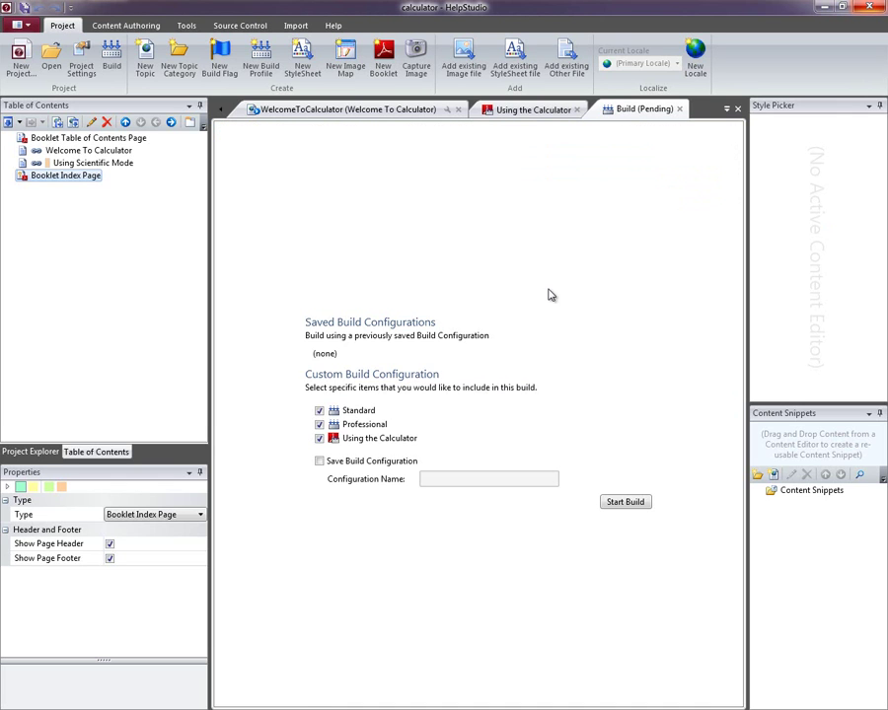
left_click(634, 502)
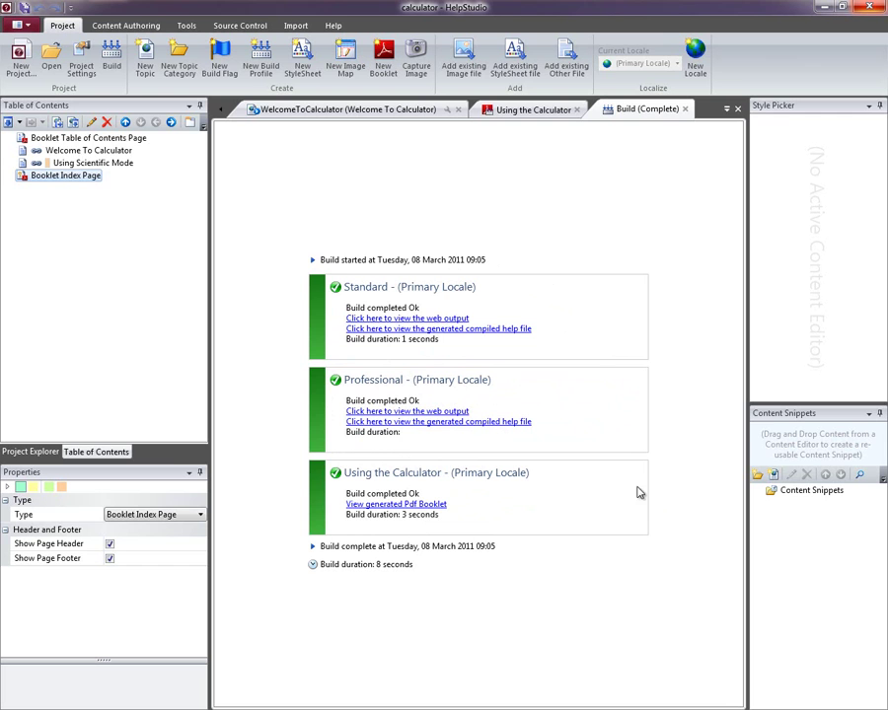
left_click(405, 504)
double_click(708, 16)
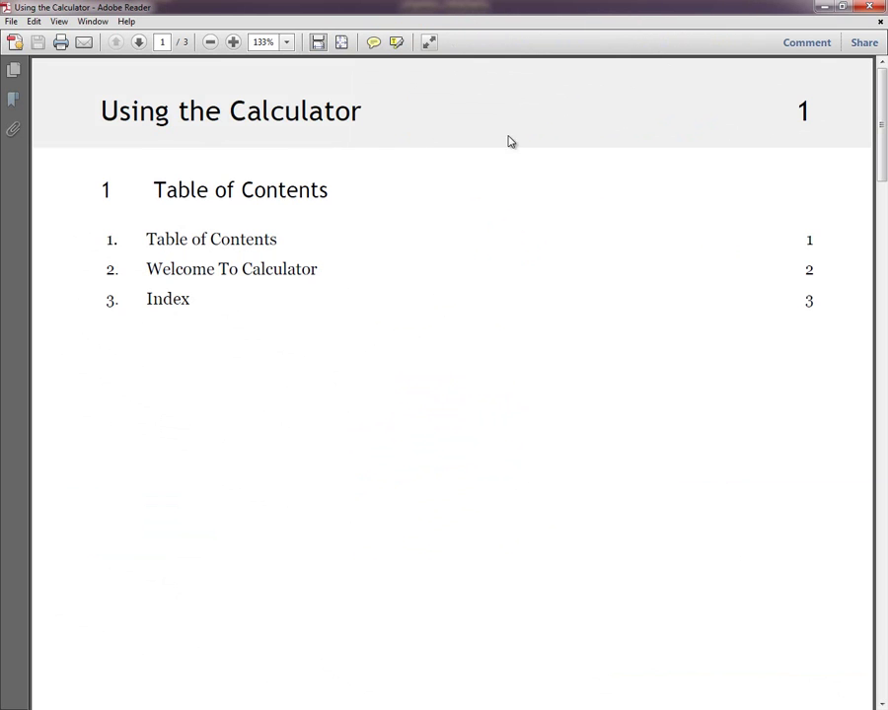
Fit whole pages in view and examine the PDF booklet's table of contents, Welcome To Calculator and index pages, returning to the first page.
key("ctrl+0")
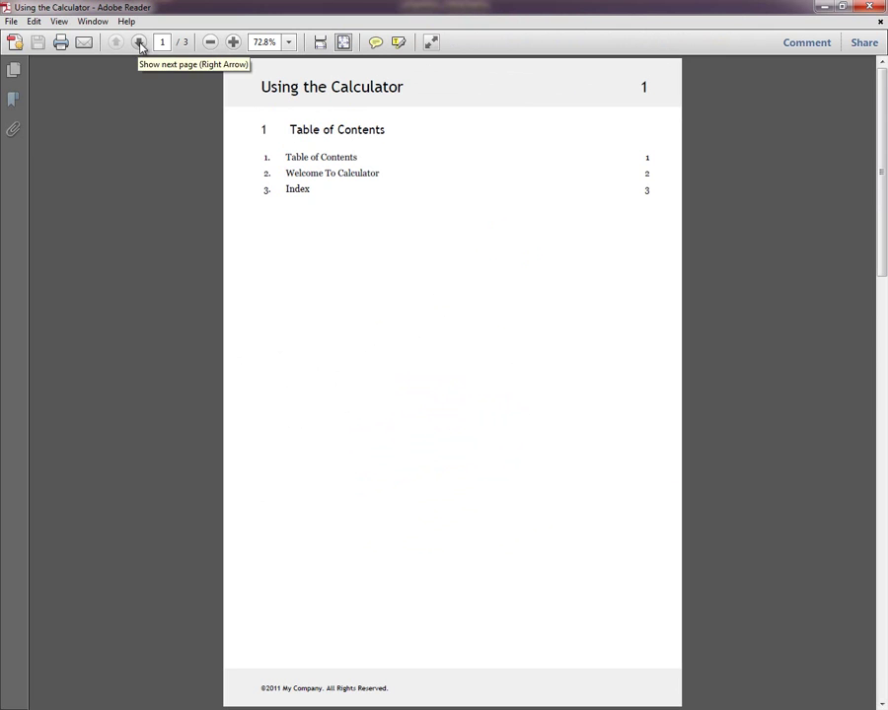
left_click(139, 42)
left_click(116, 42)
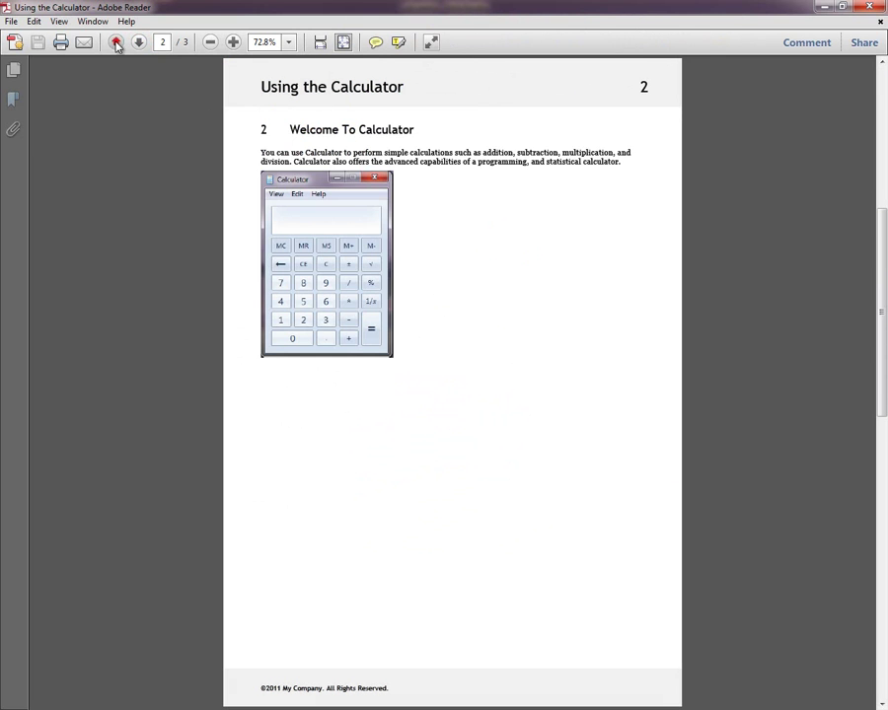
left_click(138, 42)
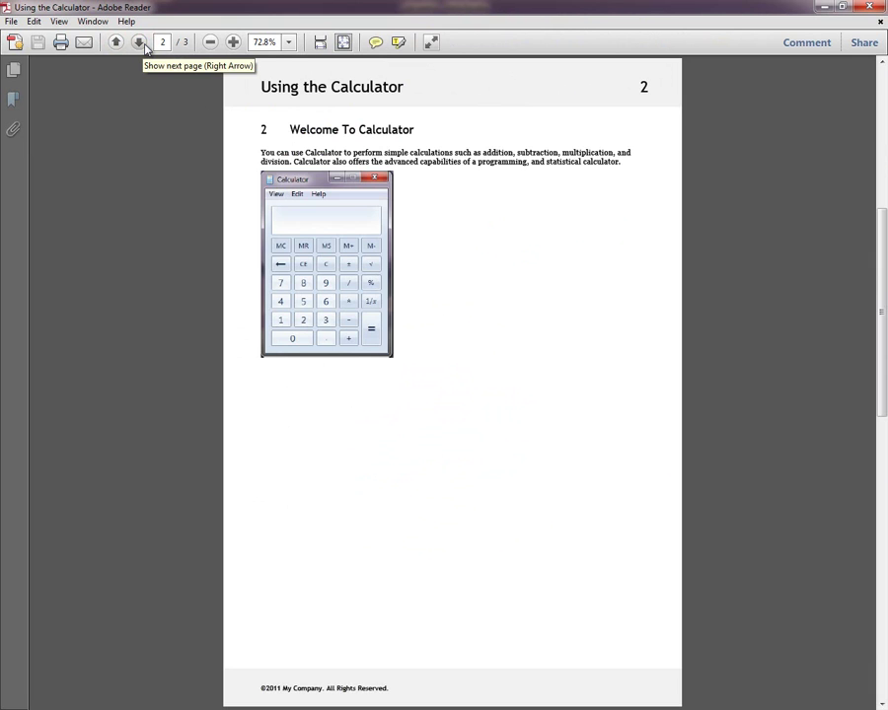
left_click(139, 42)
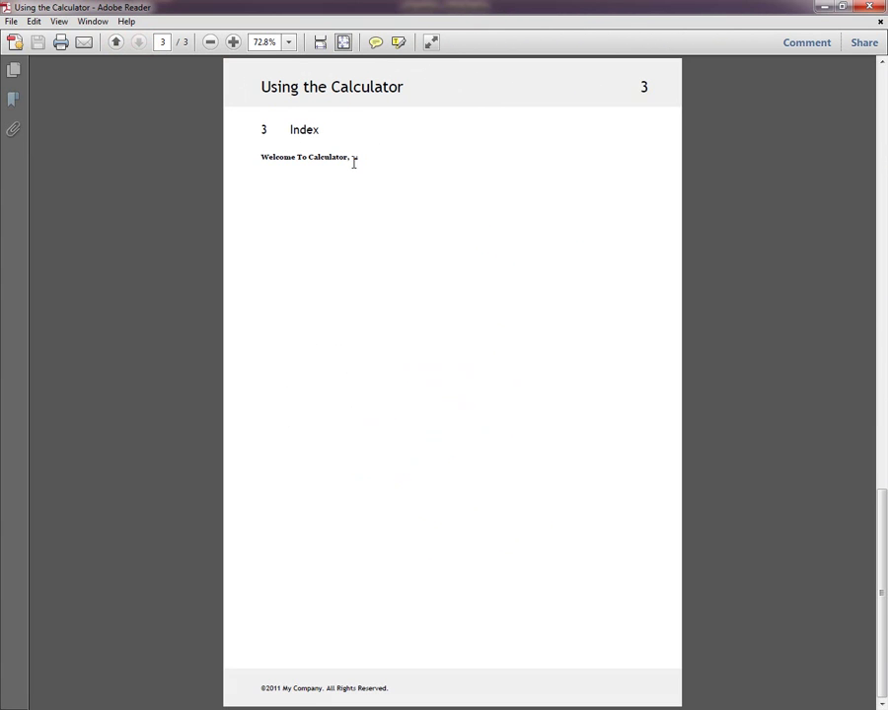
left_click(115, 42)
left_click(116, 42)
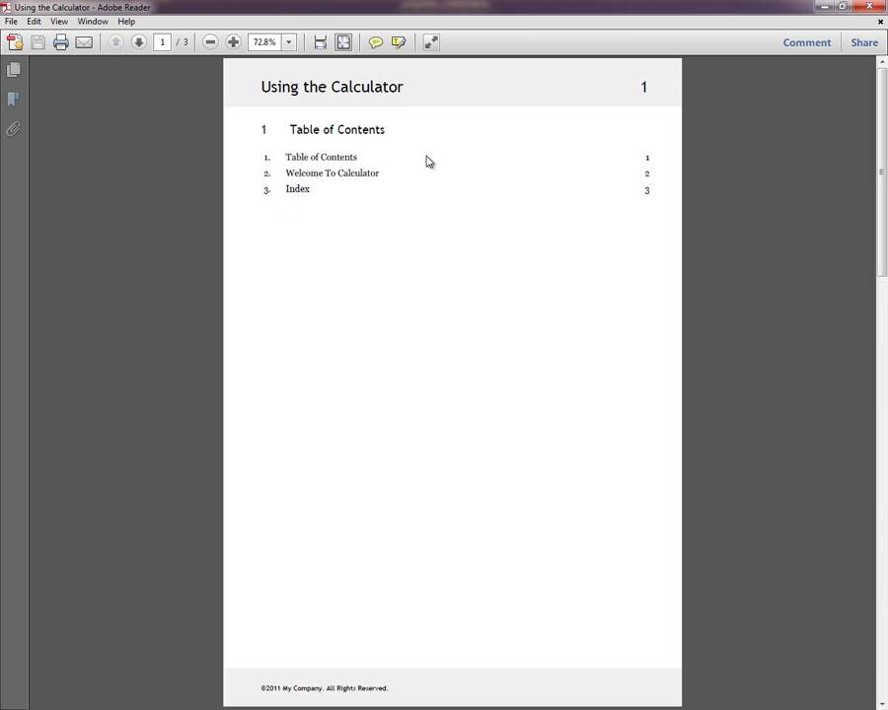
Close the PDF booklet and switch back to HelpStudio, showing the Using the Calculator booklet's name and title settings.
left_click(868, 8)
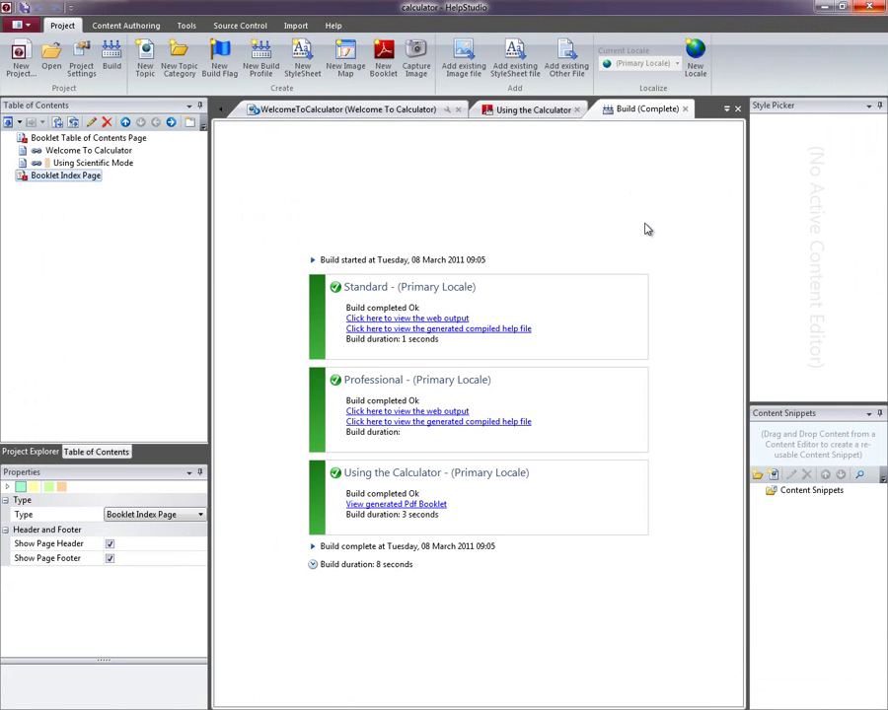
left_click(532, 111)
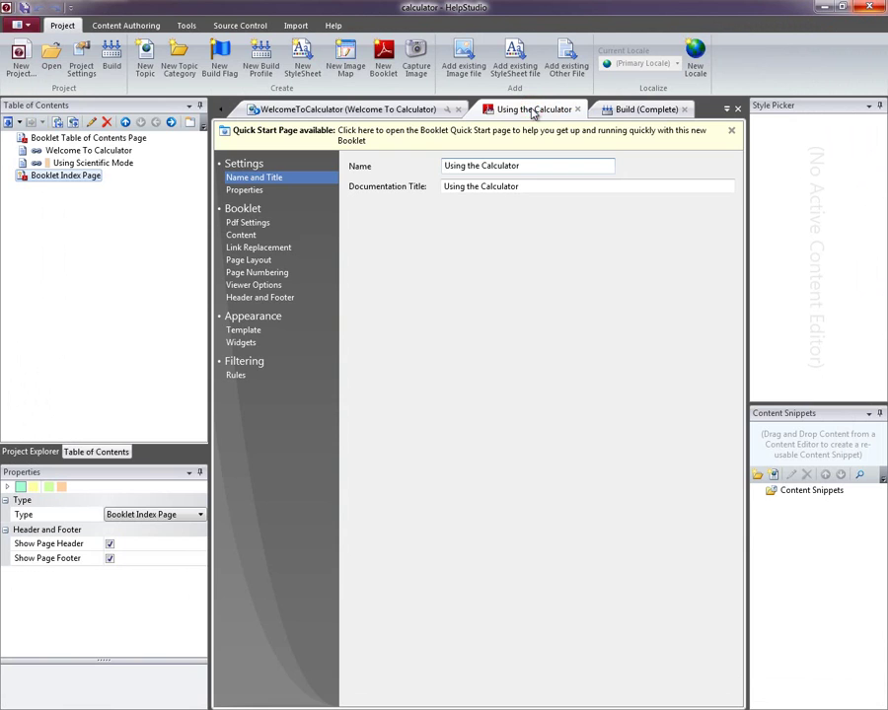